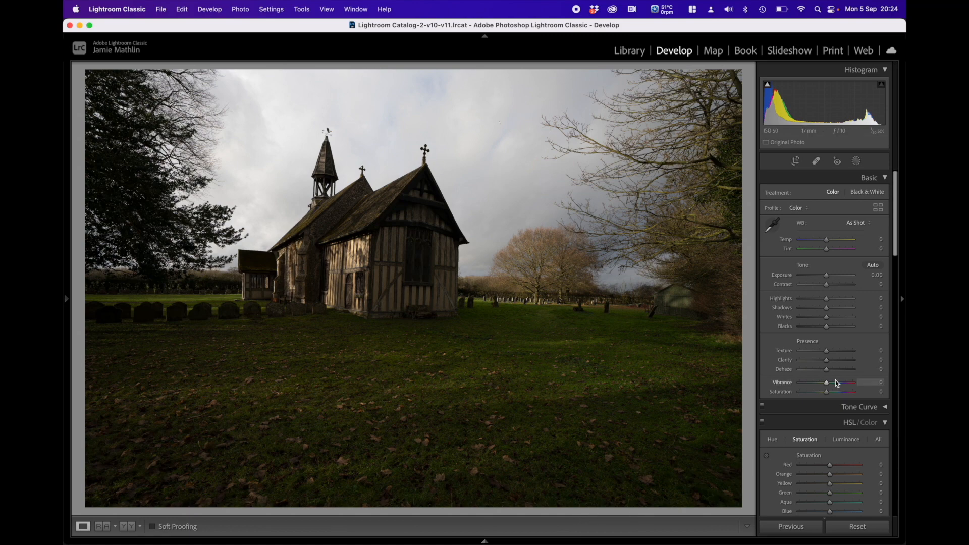
# Step: Try the Auto Upright perspective correction on the church photo
pyautogui.scroll(-10, 834, 385)
pyautogui.scroll(-10, 834, 385)
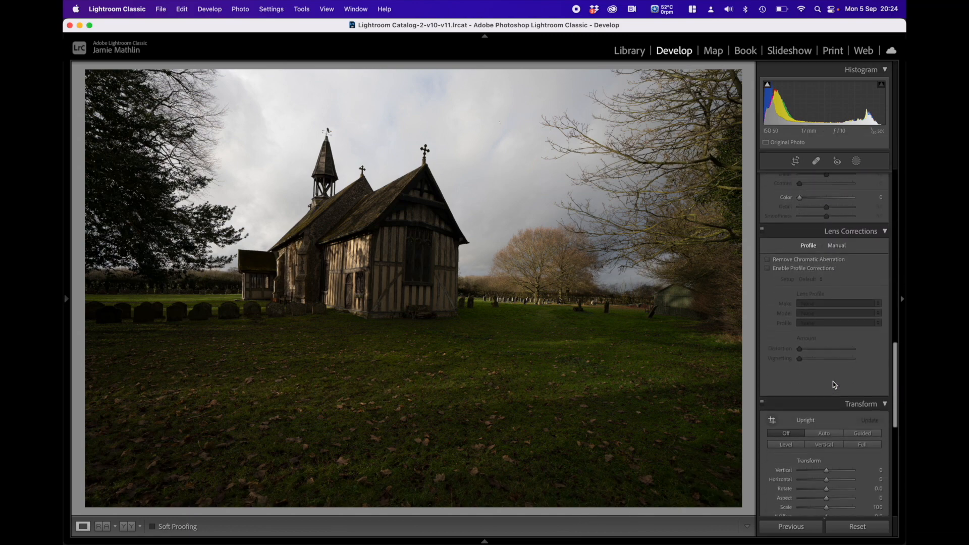
pyautogui.scroll(-1, 833, 385)
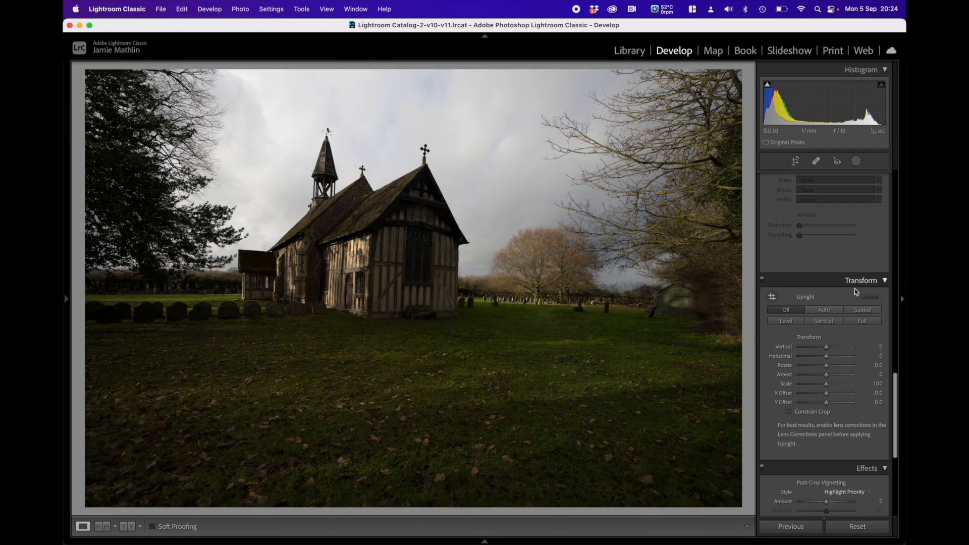
pyautogui.click(825, 311)
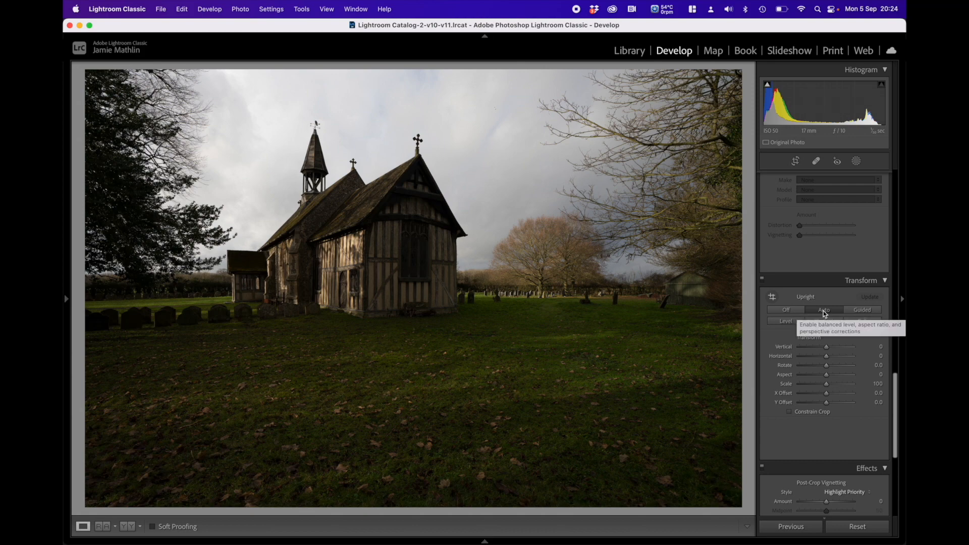
# Step: Correct the perspective with Guided Upright, drawing a vertical guide along the church's corner post and a horizontal guide along the horizon
pyautogui.click(859, 312)
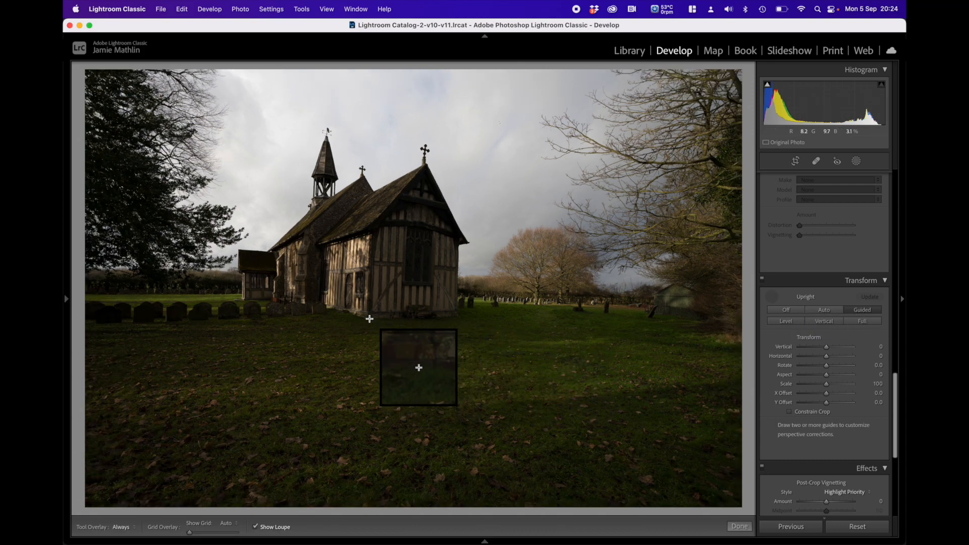
pyautogui.moveTo(367, 317); pyautogui.dragTo(371, 234)
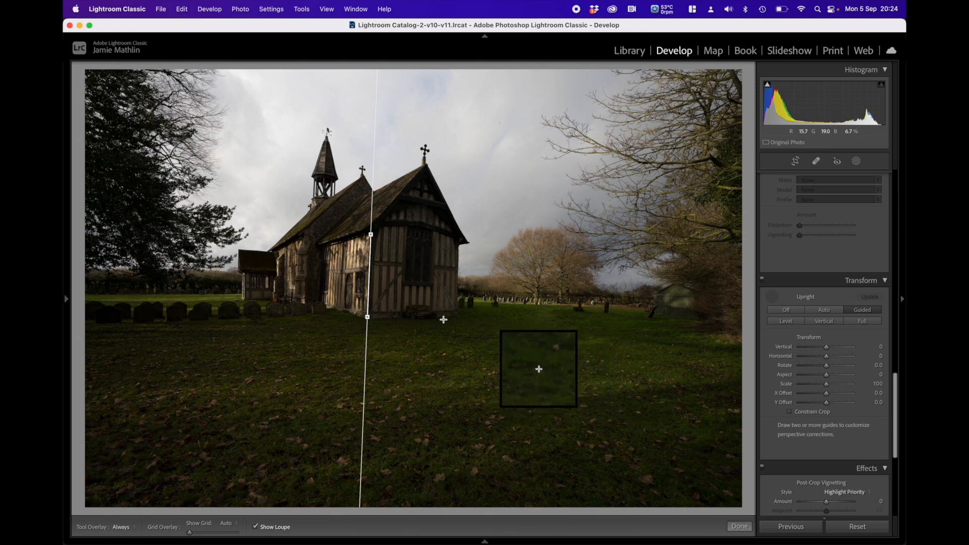
pyautogui.moveTo(96, 293)
pyautogui.mouseDown()
pyautogui.moveTo(597, 292)
pyautogui.moveTo(629, 304)
pyautogui.mouseUp()
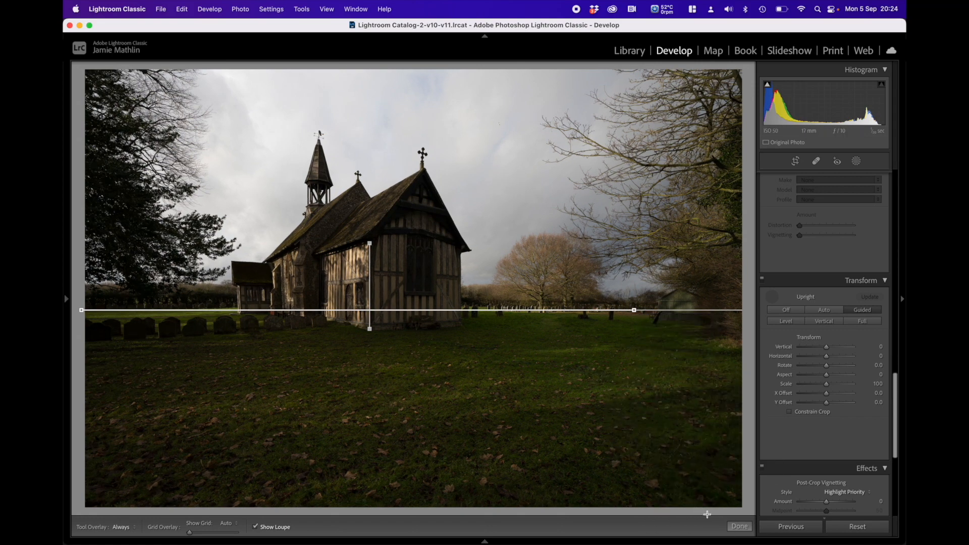
pyautogui.click(738, 526)
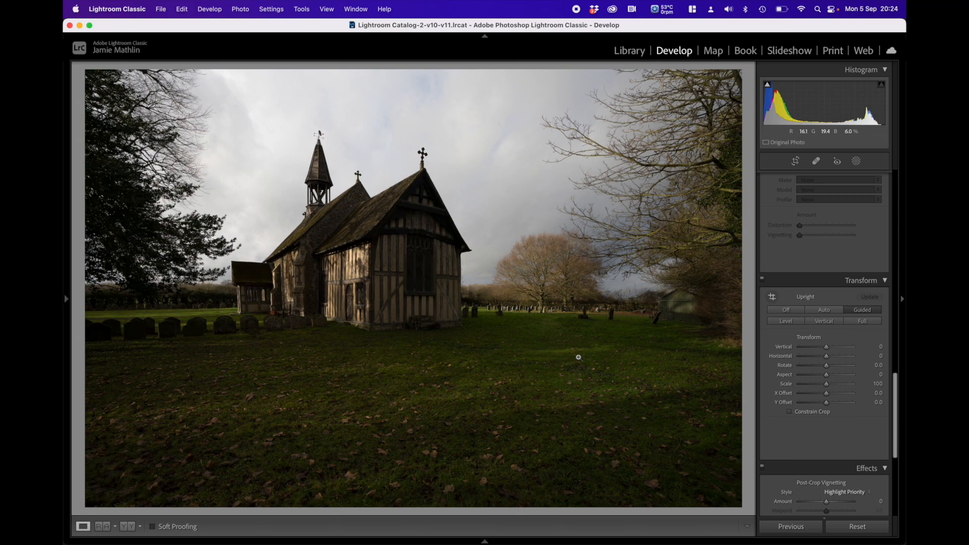
# Step: Crop away the lowest strip of grass and set the crop's aspect ratio to 16 x 9
pyautogui.click(795, 162)
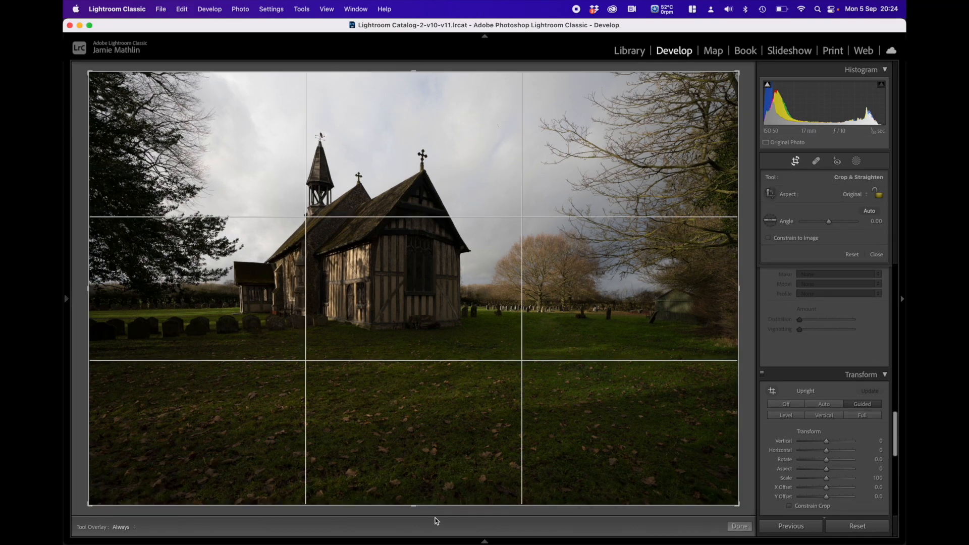
pyautogui.moveTo(414, 505); pyautogui.dragTo(416, 472)
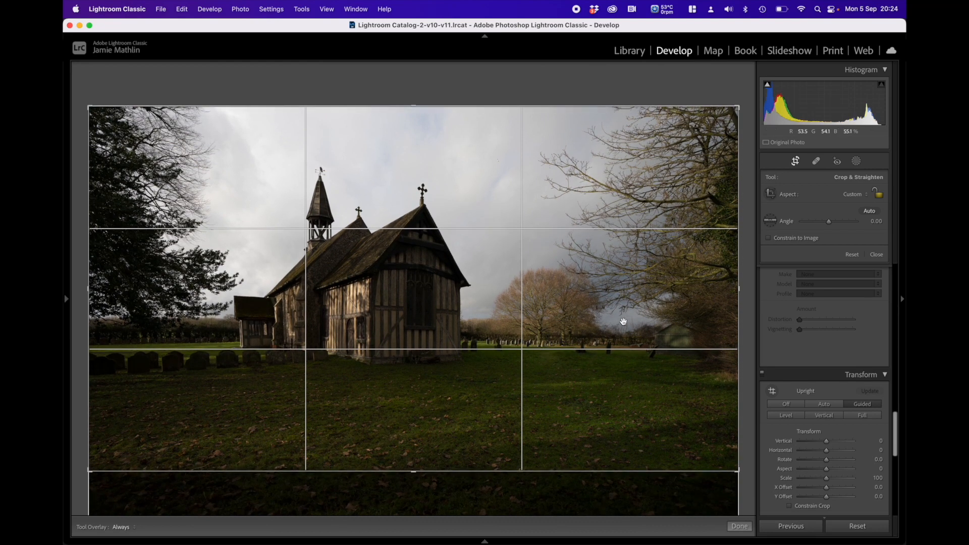
pyautogui.click(866, 196)
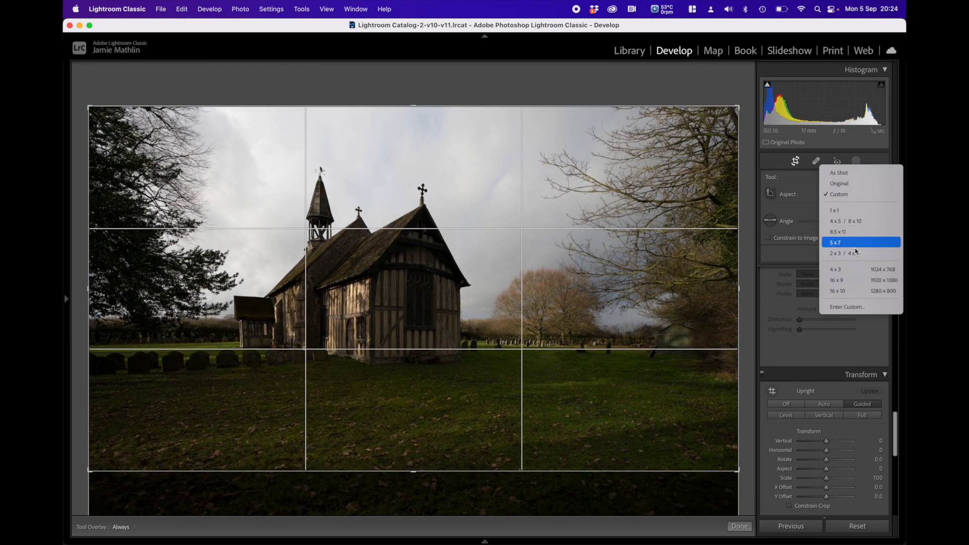
pyautogui.click(838, 282)
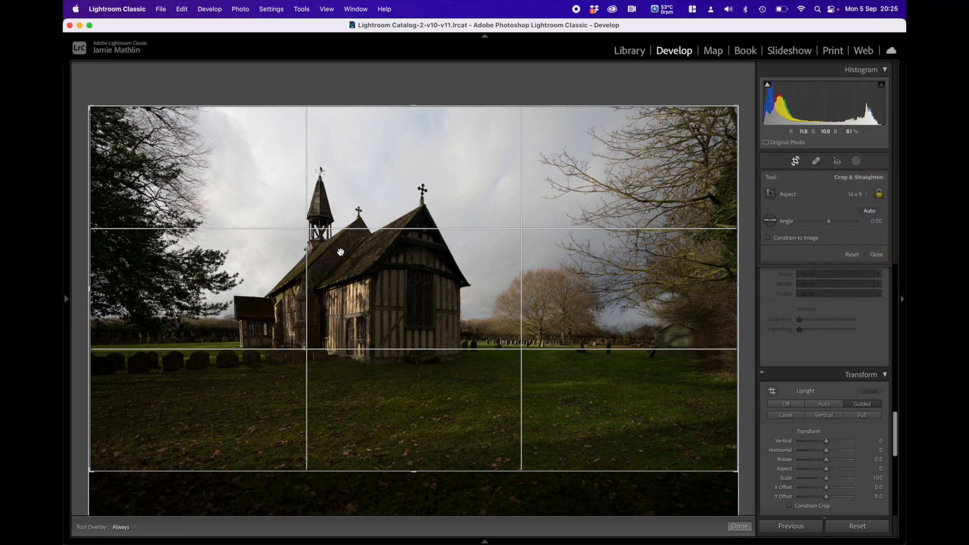
pyautogui.moveTo(571, 274); pyautogui.dragTo(569, 277)
# Step: Change the crop's aspect ratio to 16 x 10 and apply the crop
pyautogui.click(855, 195)
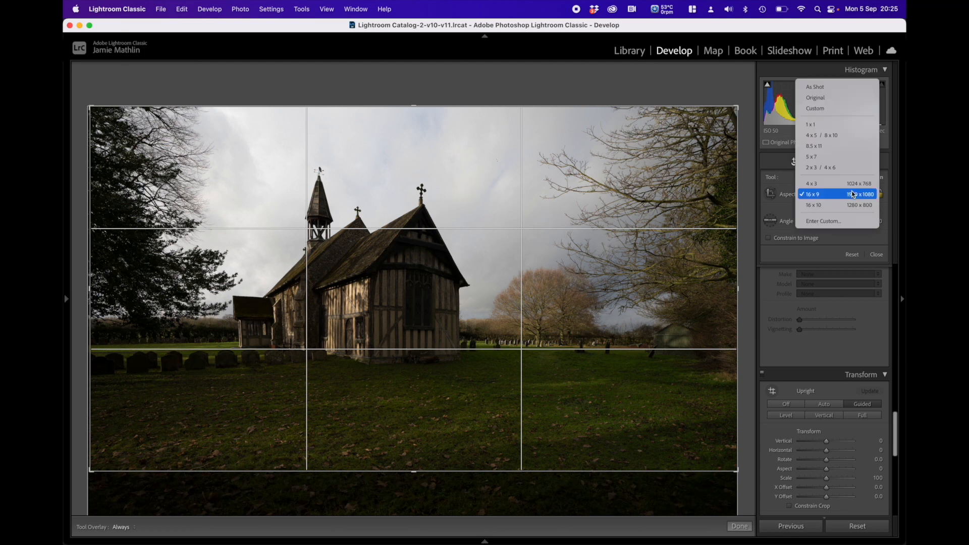
pyautogui.click(845, 204)
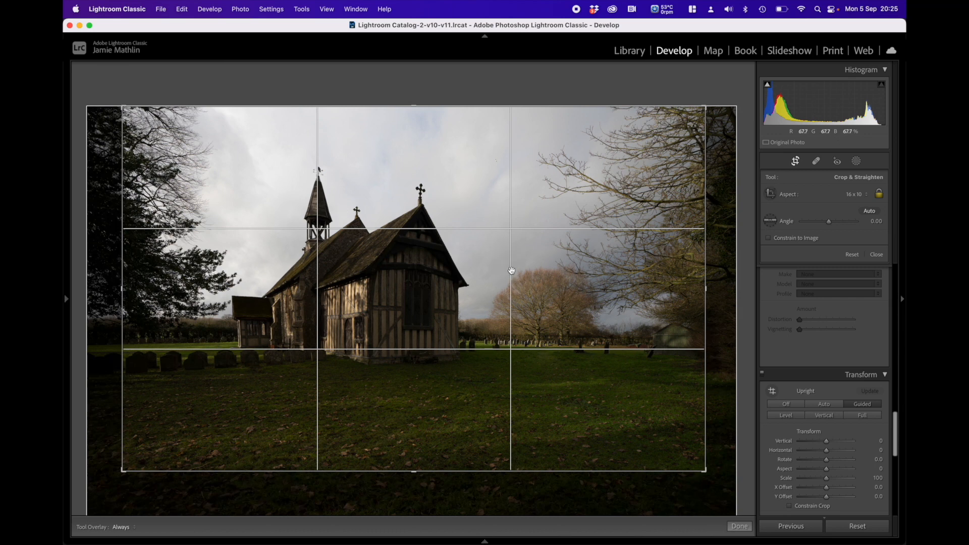
pyautogui.moveTo(399, 277)
pyautogui.mouseDown()
pyautogui.moveTo(412, 277)
pyautogui.moveTo(398, 277)
pyautogui.mouseUp()
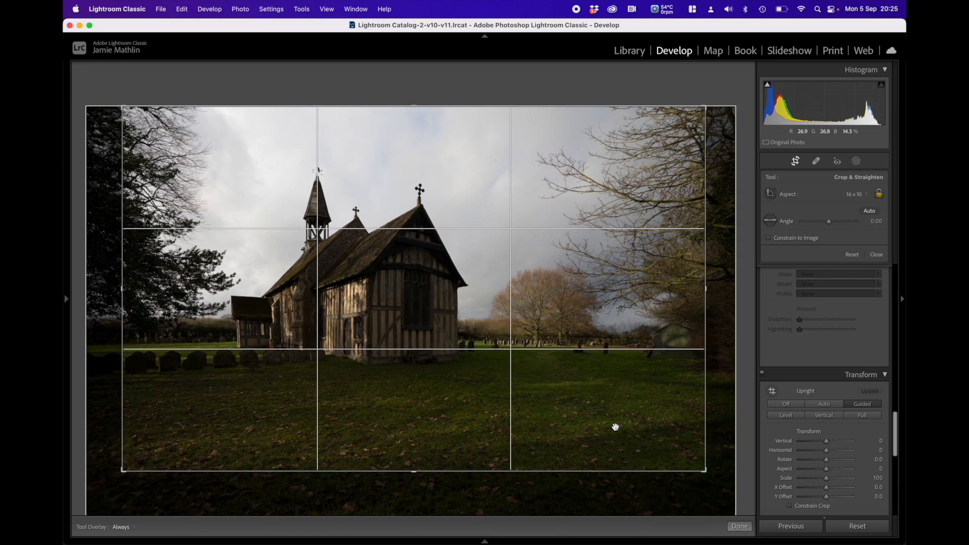
pyautogui.click(740, 526)
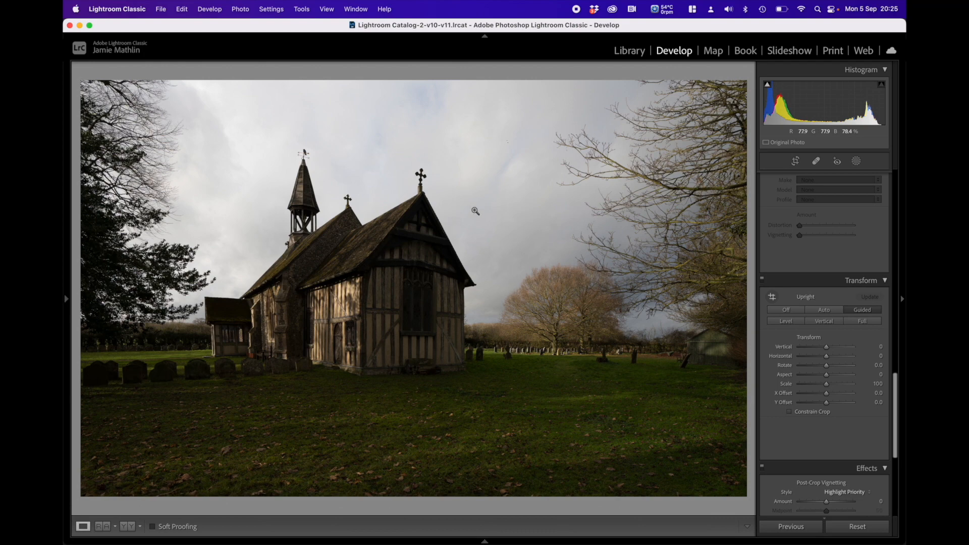
# Step: Set the photo's Shadows to -12 and its Highlights to +23
pyautogui.scroll(10, 811, 293)
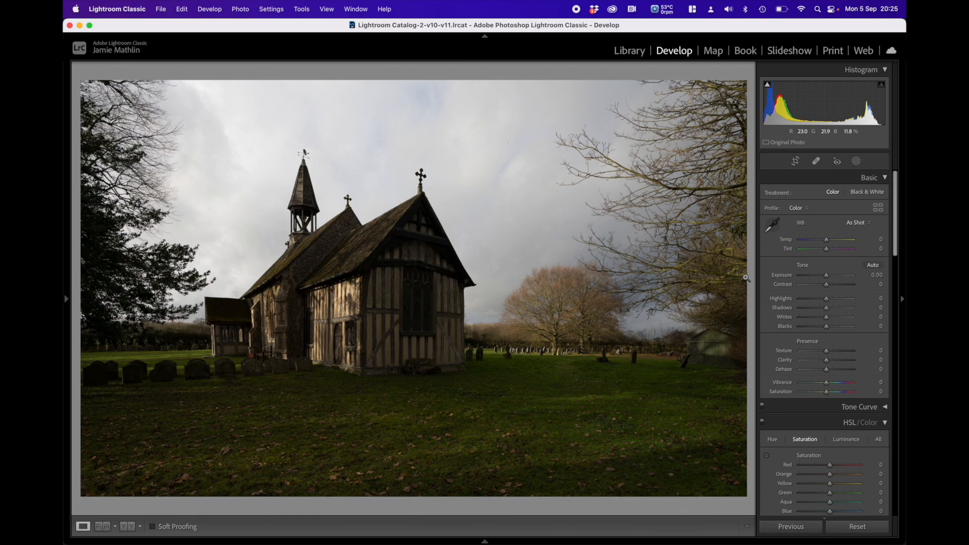
pyautogui.moveTo(826, 307); pyautogui.dragTo(824, 311)
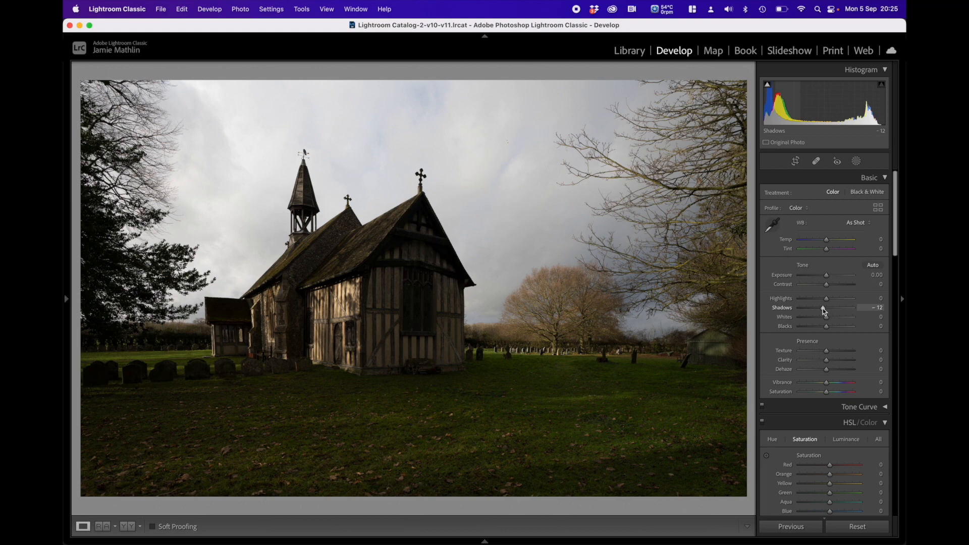
pyautogui.moveTo(826, 299); pyautogui.dragTo(834, 300)
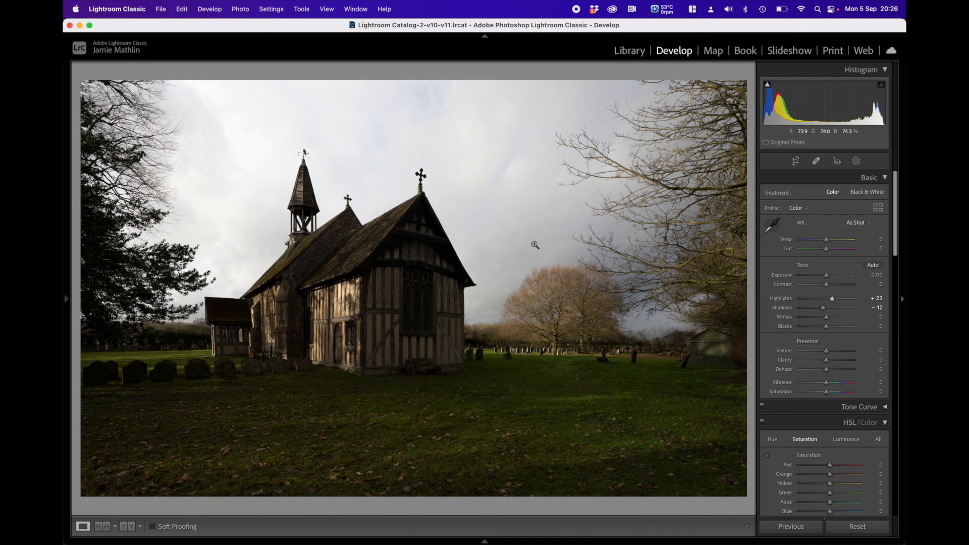
# Step: Send the photo to Luminar 4 as a copy with Lightroom adjustments
pyautogui.rightClick(465, 258)
pyautogui.moveTo(526, 318)
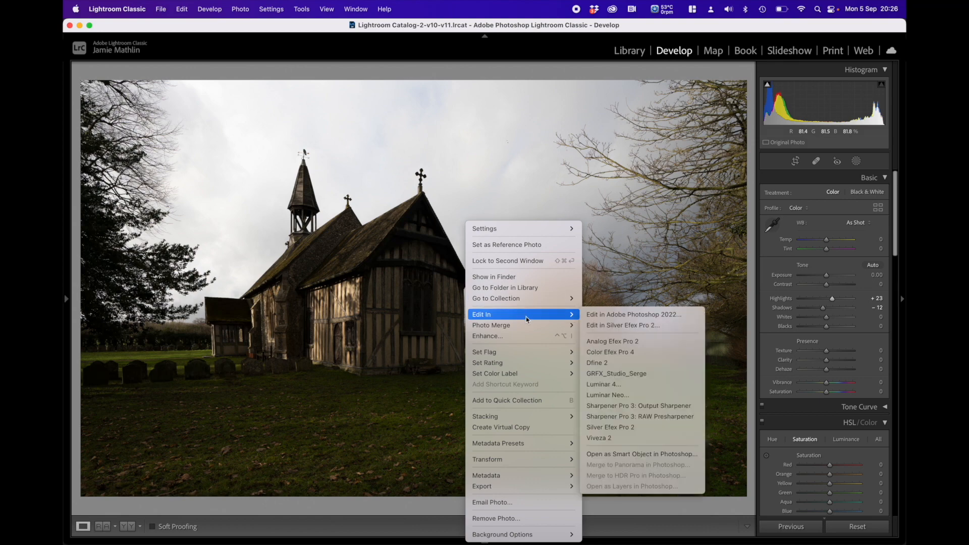
pyautogui.click(625, 387)
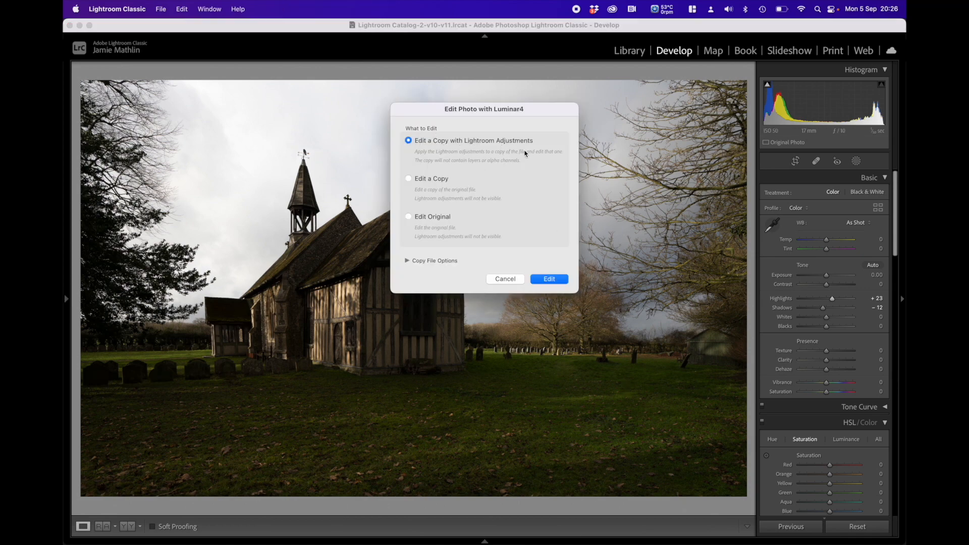
pyautogui.click(552, 281)
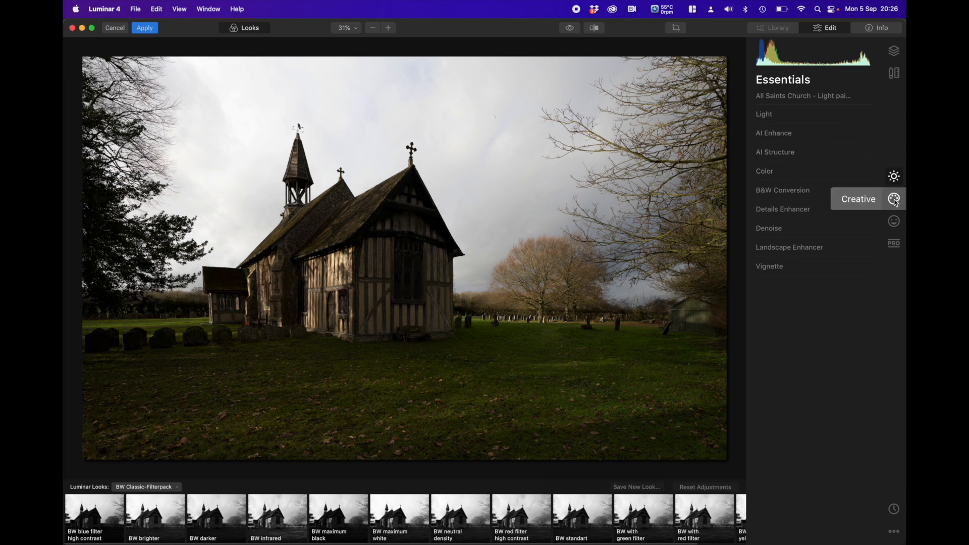
# Step: Replace the sky using AI Sky Replacement with the custom image Milky Way 002.jpg from the Skies folder
pyautogui.click(894, 201)
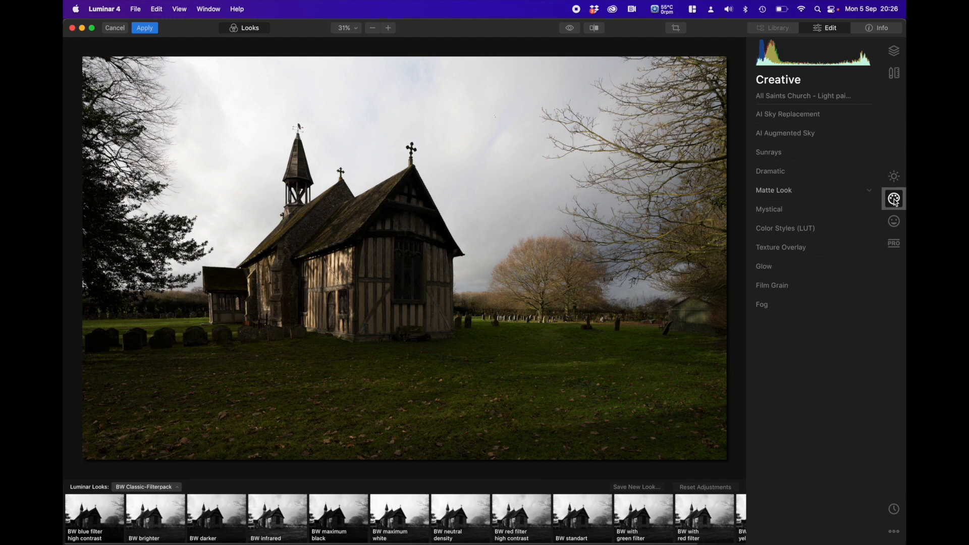
pyautogui.click(799, 119)
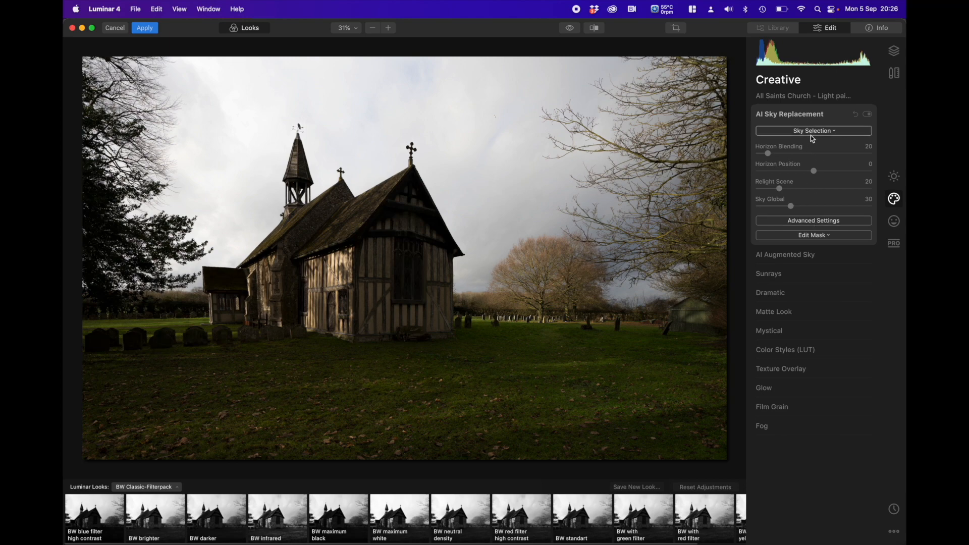
pyautogui.click(813, 132)
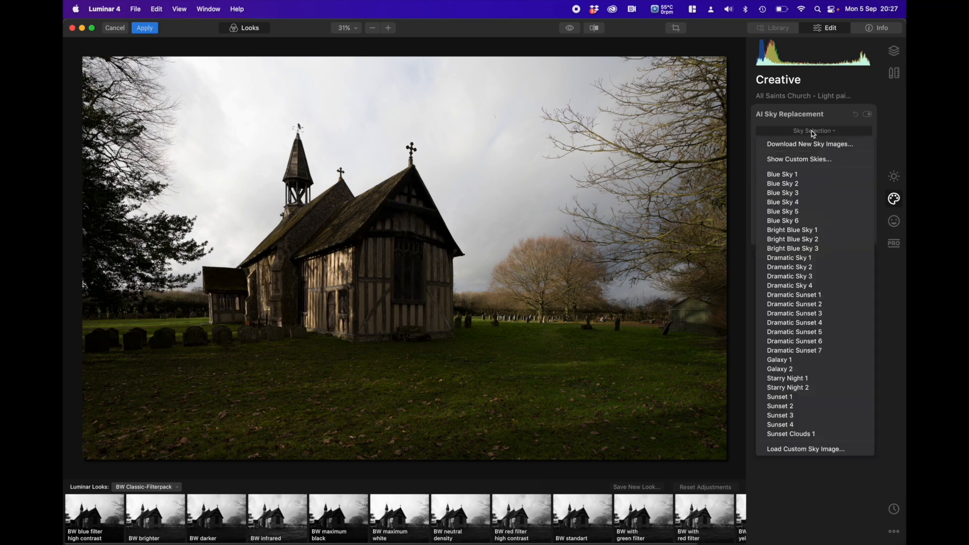
pyautogui.click(818, 450)
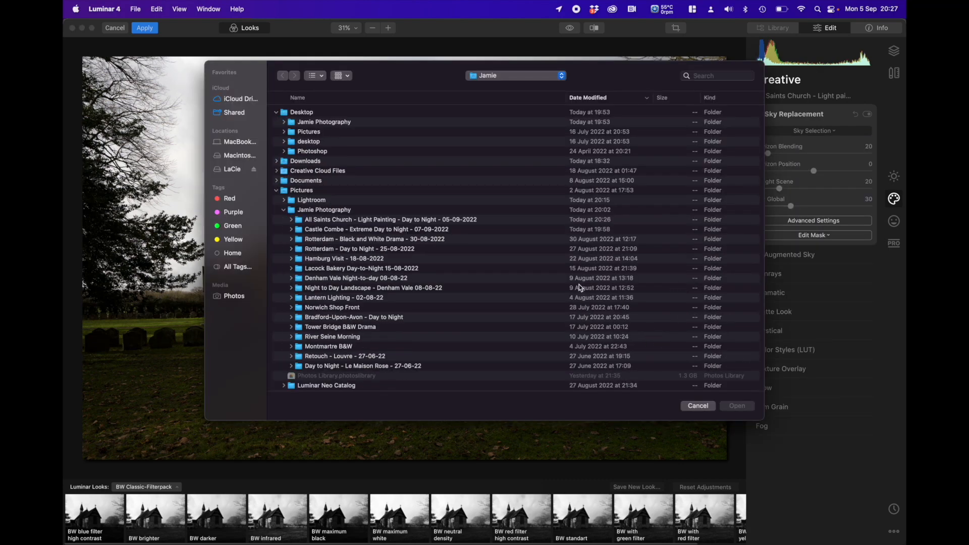
pyautogui.scroll(-3, 346, 287)
pyautogui.scroll(-3, 345, 288)
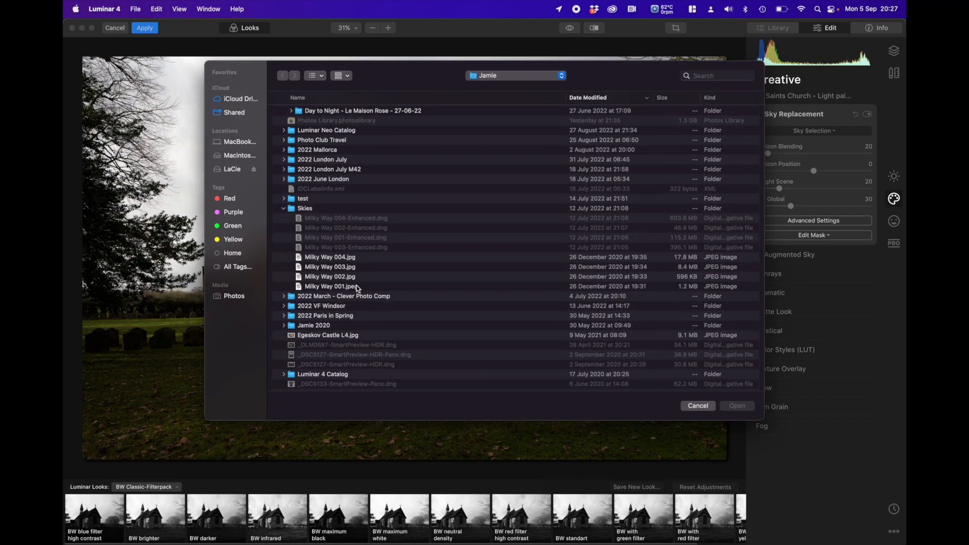
pyautogui.click(346, 278)
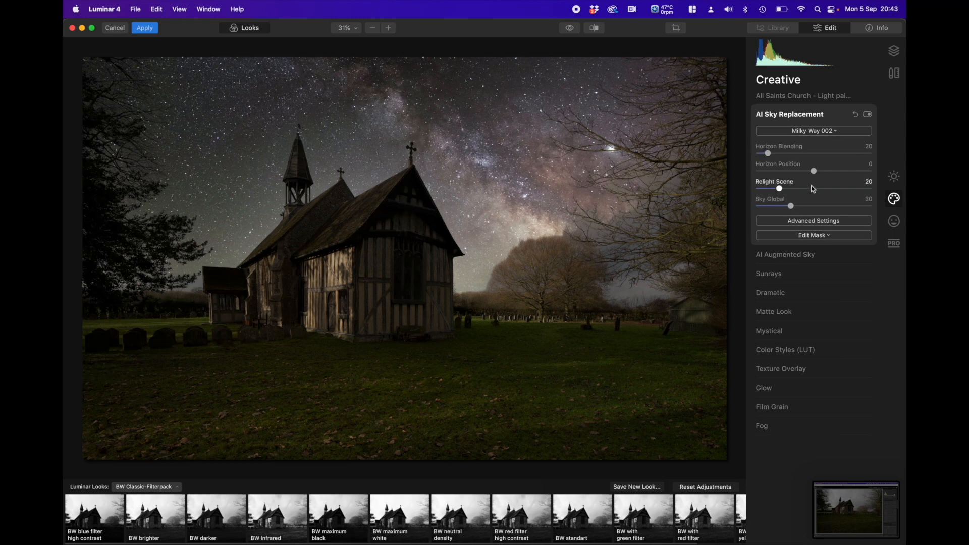
# Step: Set the sky replacement's Horizon Blending to 0, Sky Global to 50 and, in the advanced settings, Close Gaps to 4
pyautogui.click(818, 225)
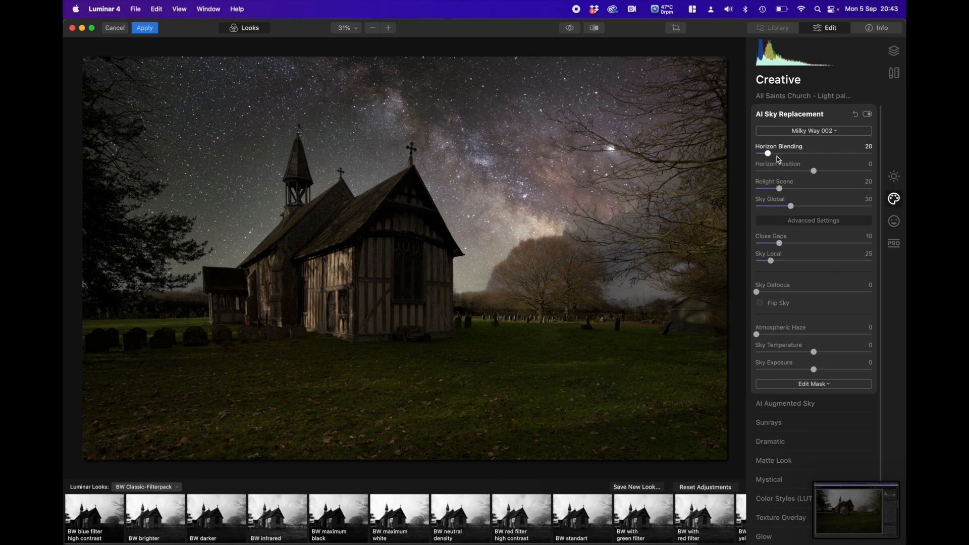
pyautogui.moveTo(769, 155); pyautogui.dragTo(755, 155)
pyautogui.scroll(-1, 792, 211)
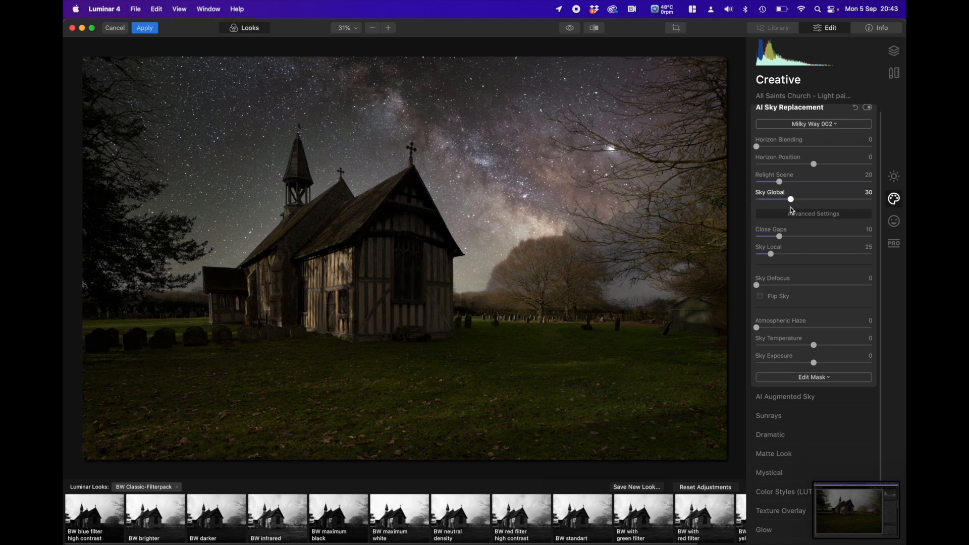
pyautogui.scroll(1, 792, 202)
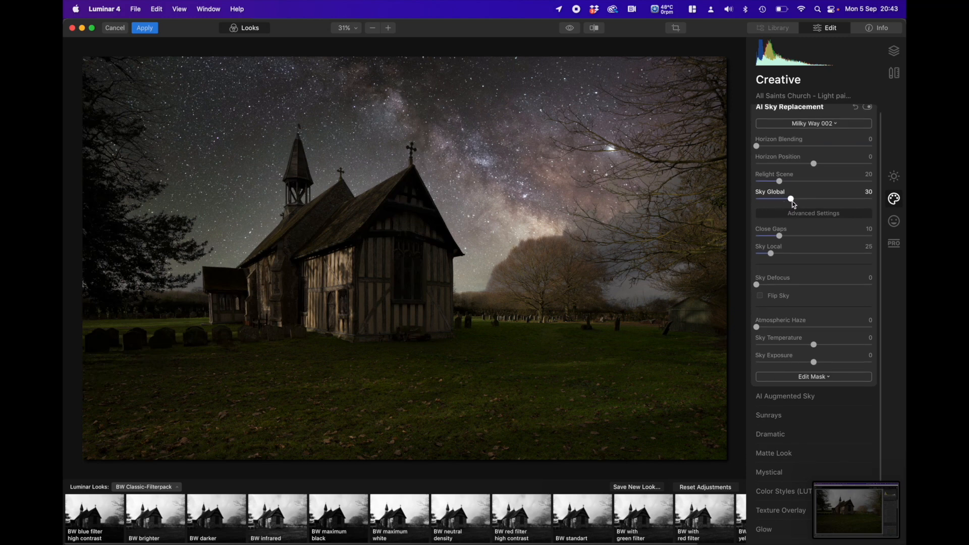
pyautogui.moveTo(792, 201); pyautogui.dragTo(814, 201)
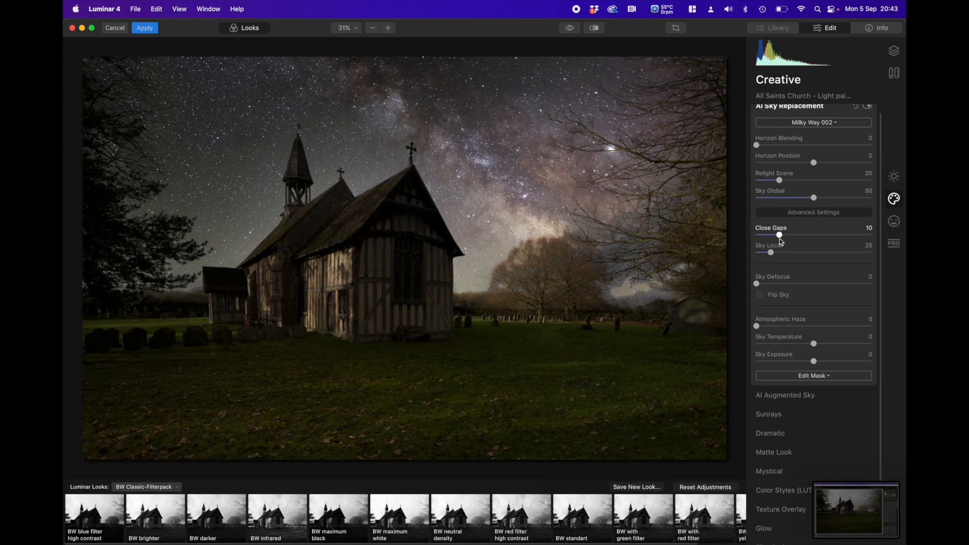
pyautogui.moveTo(782, 240); pyautogui.dragTo(767, 237)
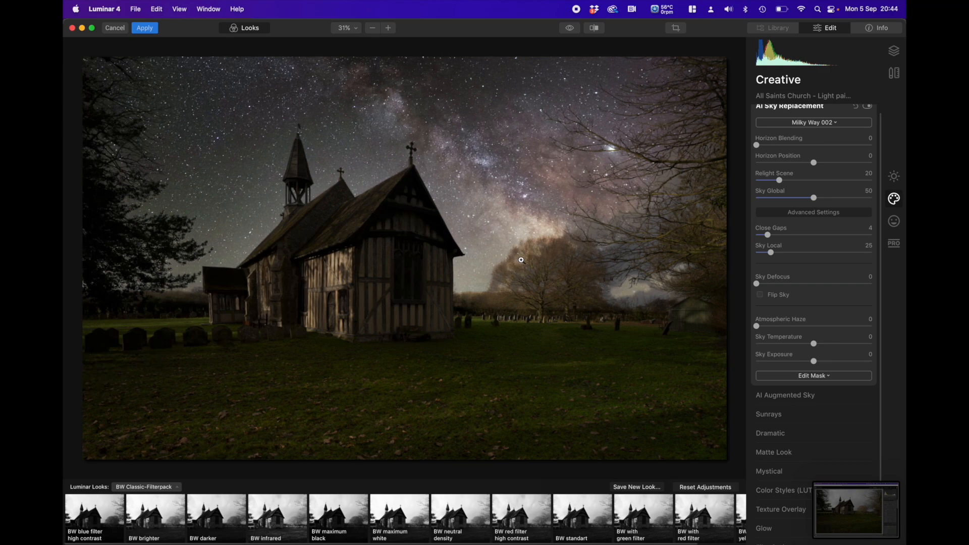
# Step: Refine the sky mask around the tree beside the church at 100%, setting Sky Global to 79 and Close Gaps to 3
pyautogui.click(521, 260)
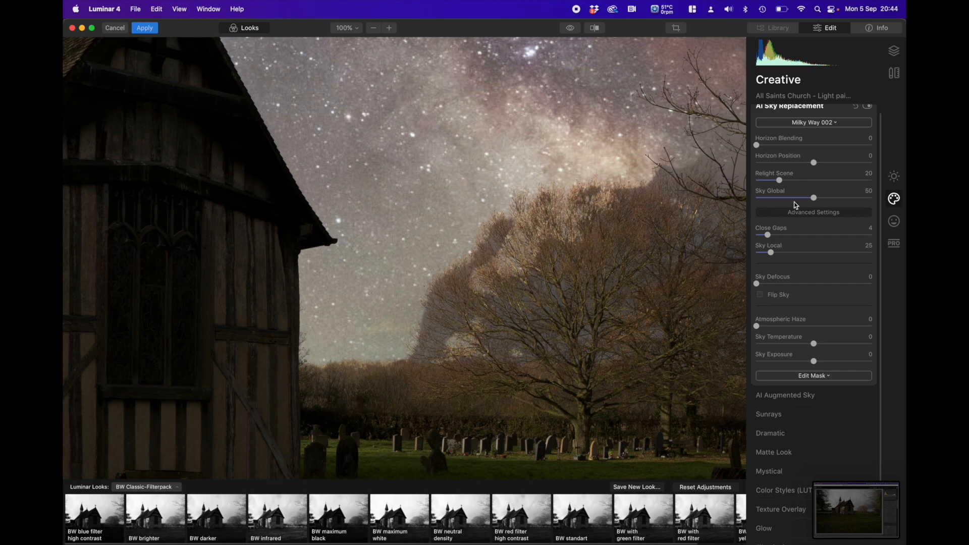
pyautogui.moveTo(813, 197); pyautogui.dragTo(848, 199)
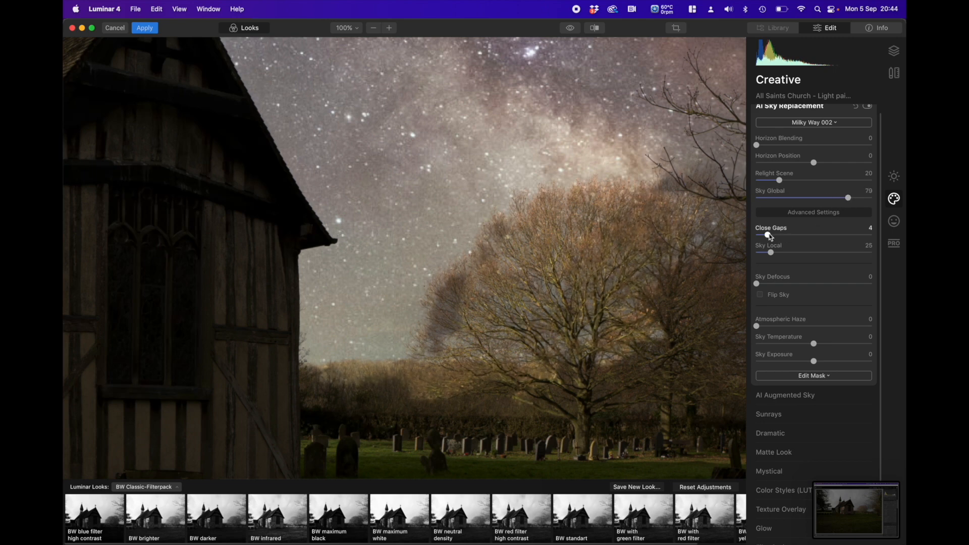
pyautogui.moveTo(768, 237); pyautogui.dragTo(769, 237)
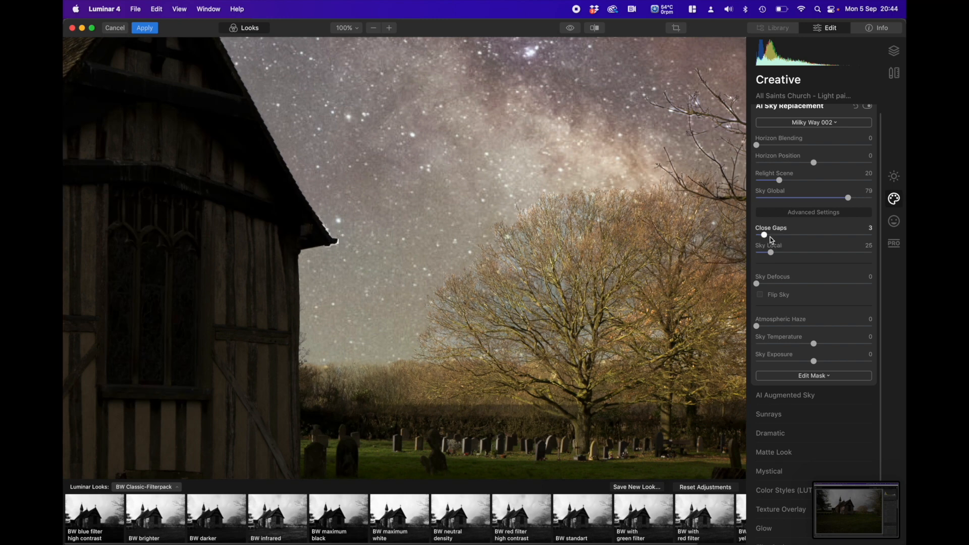
# Step: Set the sky replacement's Sky Global to 100, Sky Local to 171 and Close Gaps to 3
pyautogui.moveTo(764, 235); pyautogui.dragTo(767, 236)
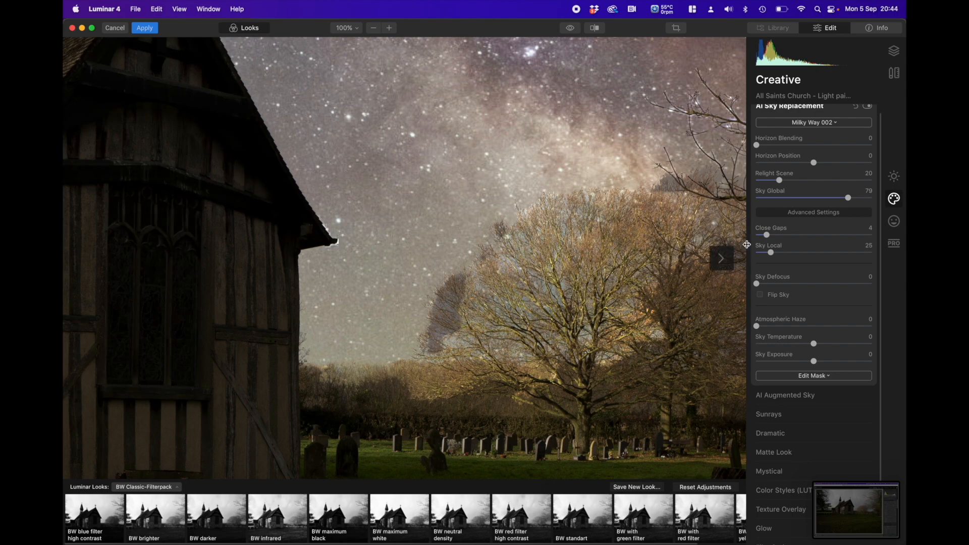
pyautogui.moveTo(769, 239); pyautogui.dragTo(770, 239)
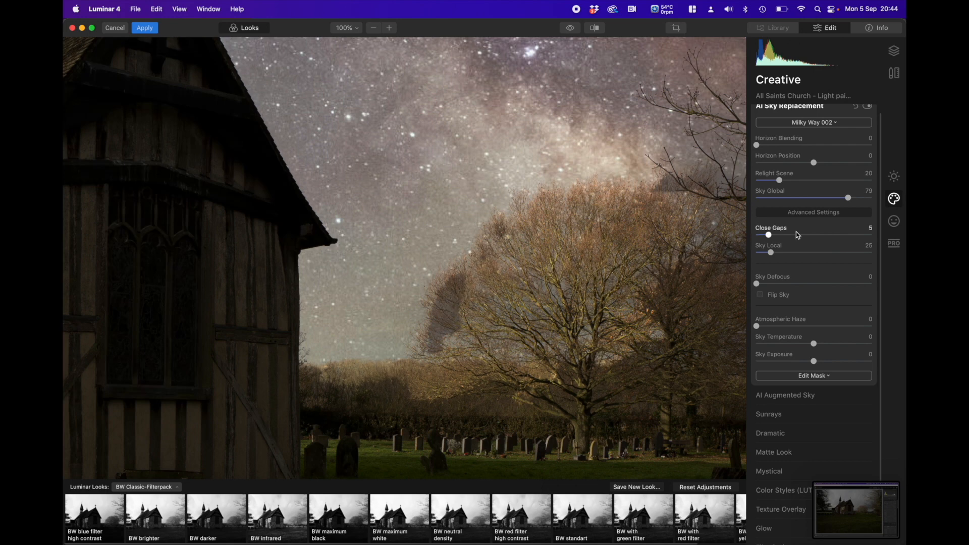
pyautogui.moveTo(850, 199); pyautogui.dragTo(873, 200)
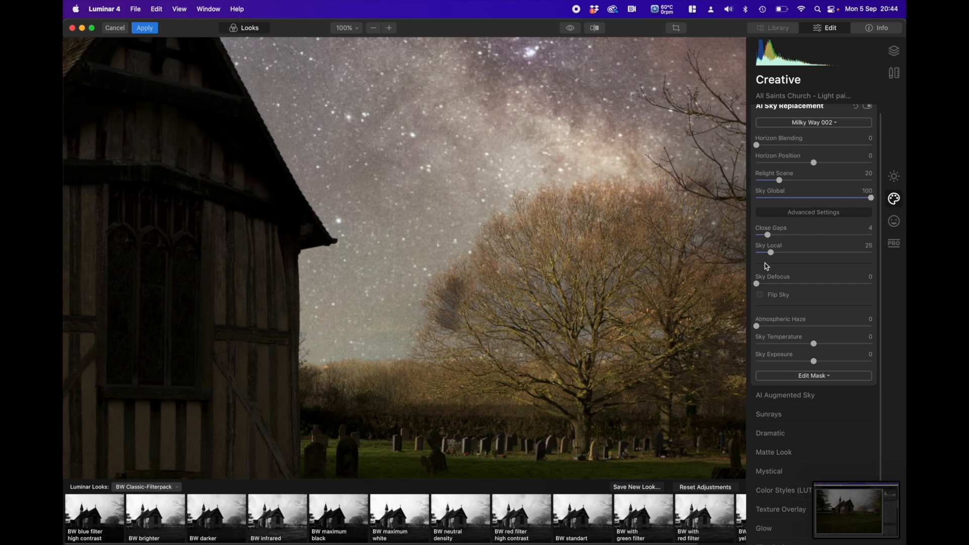
pyautogui.moveTo(776, 254); pyautogui.dragTo(847, 253)
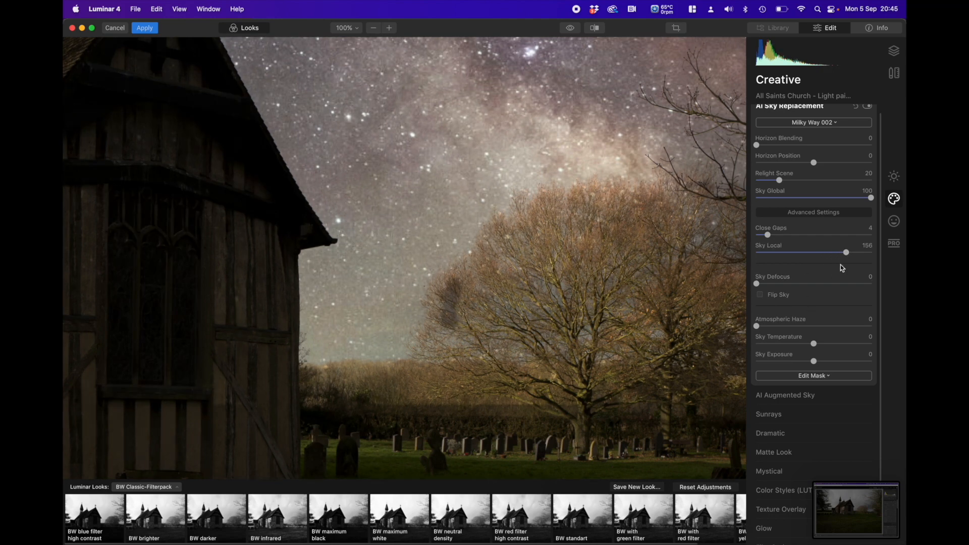
pyautogui.moveTo(846, 253); pyautogui.dragTo(855, 253)
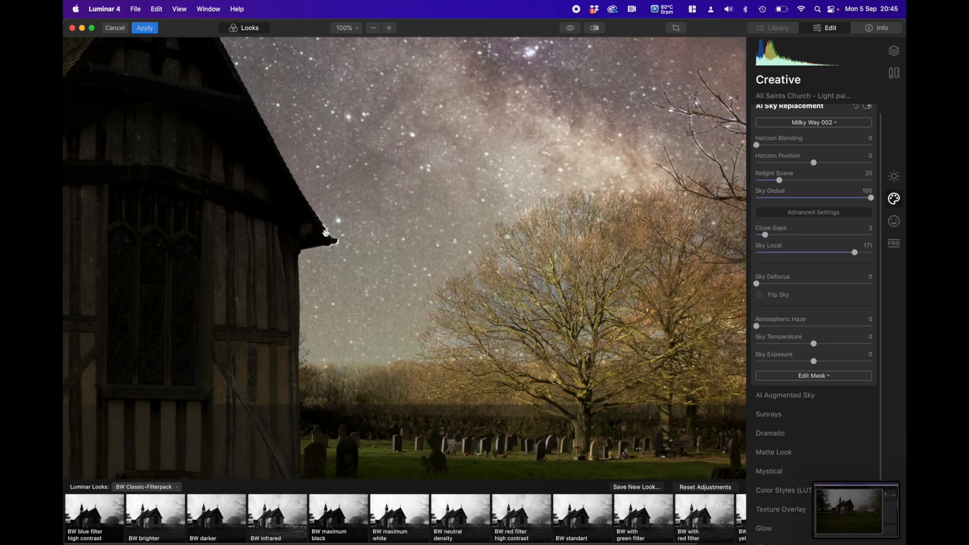
# Step: Set the sky replacement's Relight Scene to 62, Sky Local to 188 and Close Gaps to 4
pyautogui.moveTo(780, 180); pyautogui.dragTo(833, 185)
pyautogui.click(830, 185)
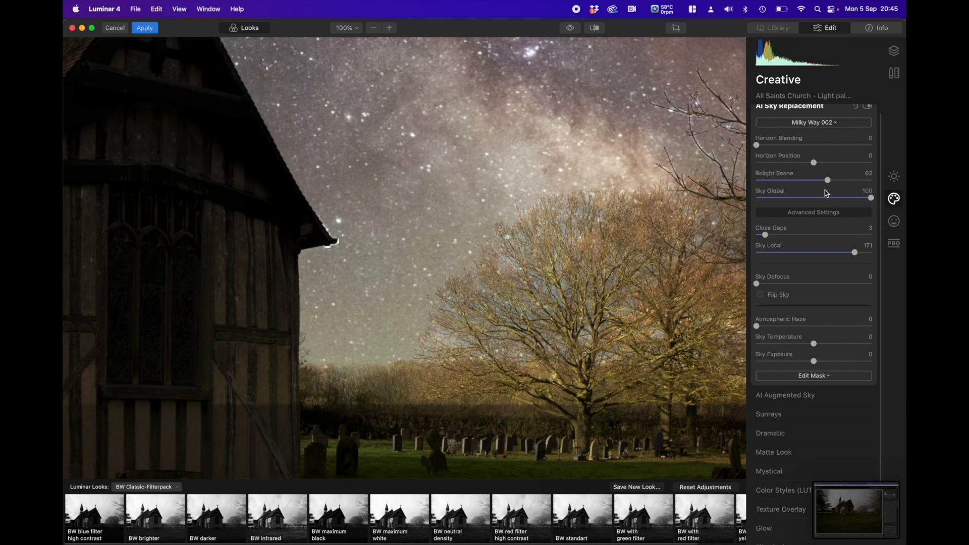
pyautogui.moveTo(856, 256); pyautogui.dragTo(878, 256)
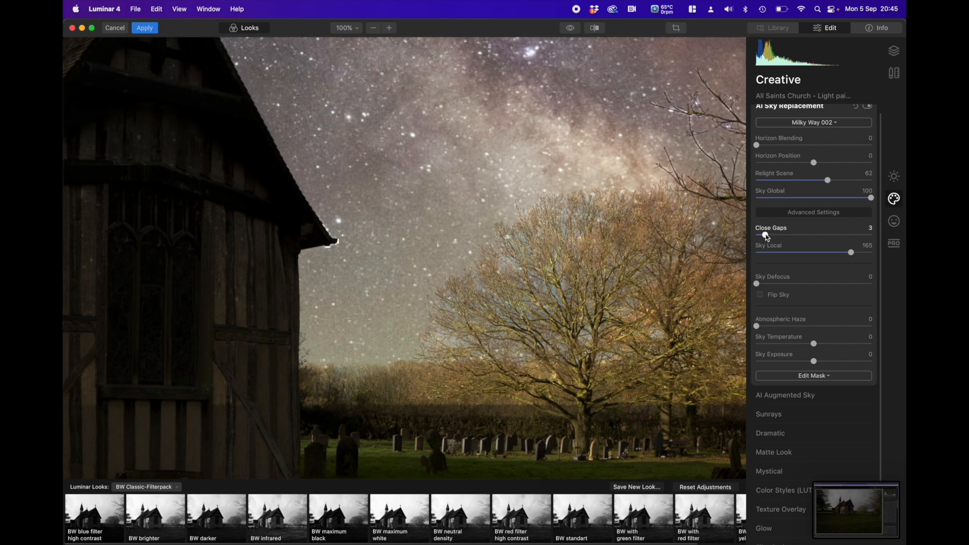
pyautogui.moveTo(766, 234); pyautogui.dragTo(768, 235)
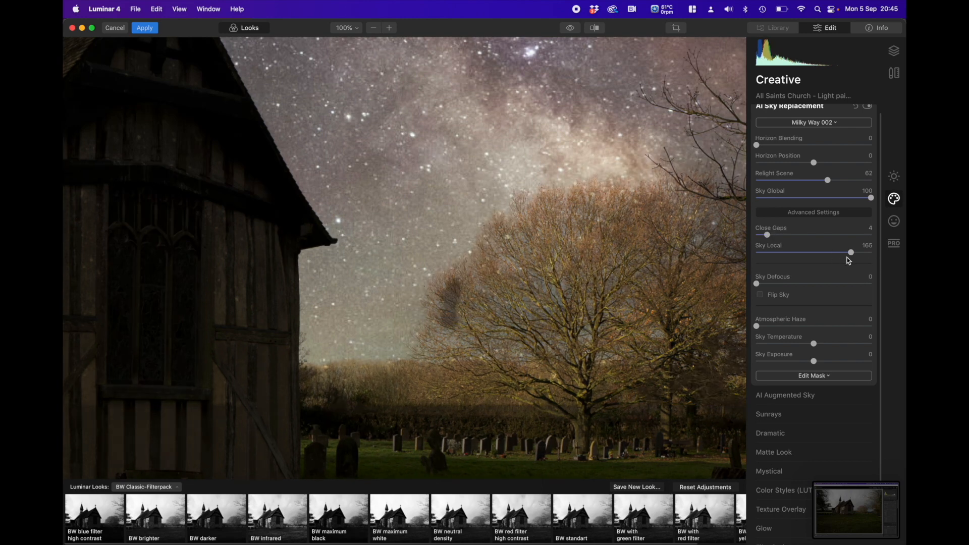
pyautogui.moveTo(850, 254); pyautogui.dragTo(860, 255)
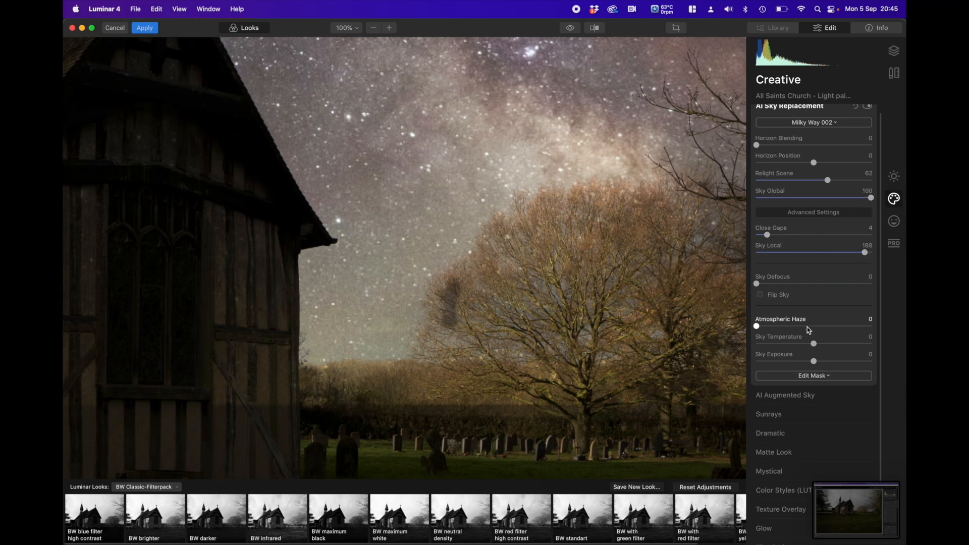
pyautogui.moveTo(766, 236); pyautogui.dragTo(763, 237)
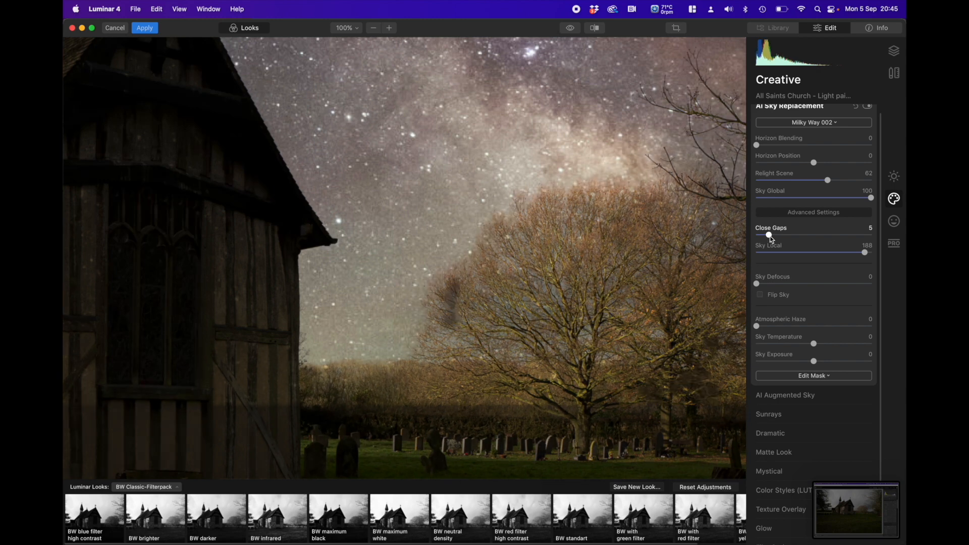
pyautogui.moveTo(771, 239); pyautogui.dragTo(768, 240)
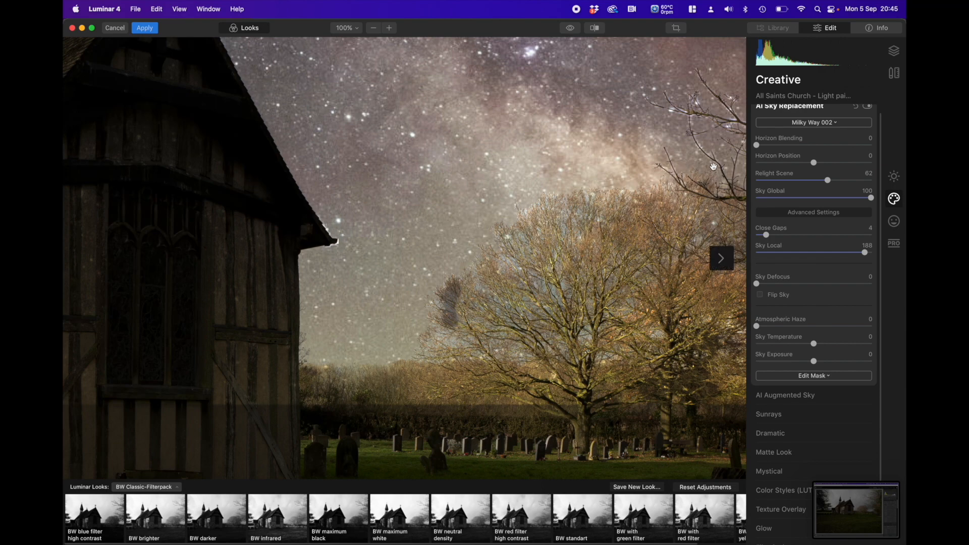
pyautogui.click(635, 228)
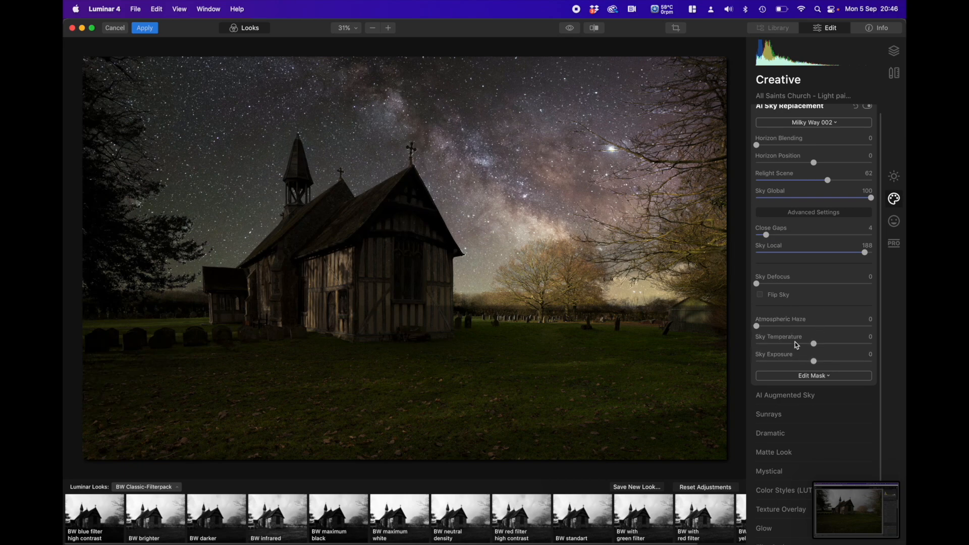
# Step: Try flipping the replacement sky horizontally, and switch the flip back off
pyautogui.click(761, 295)
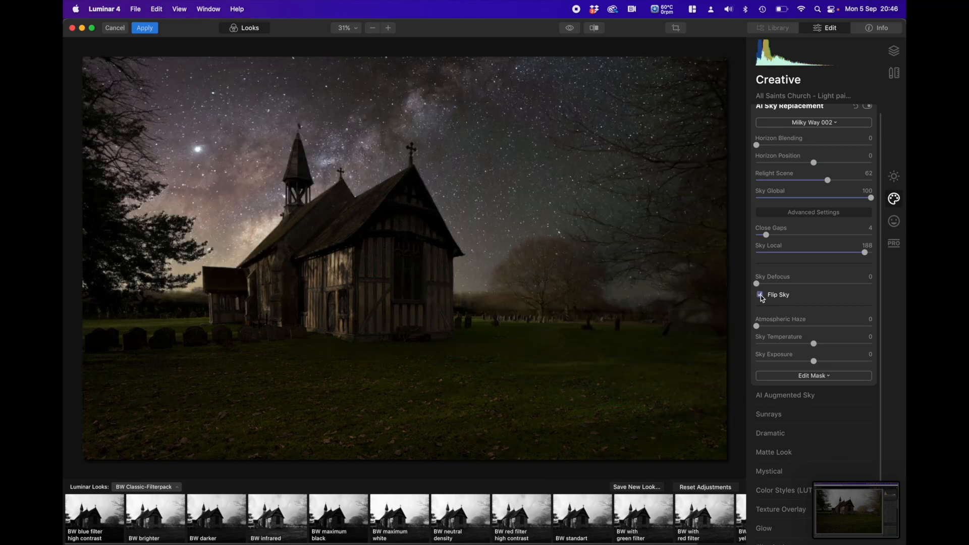
pyautogui.click(761, 295)
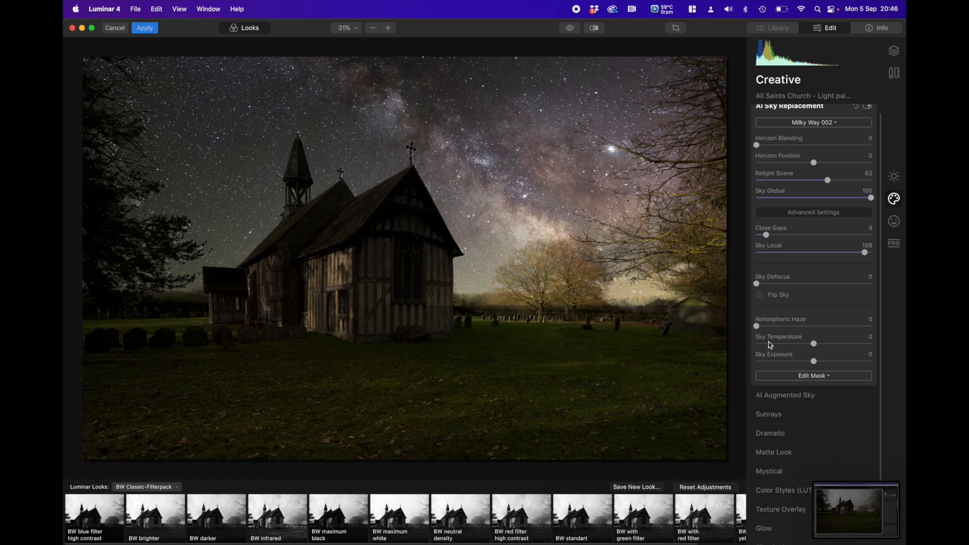
# Step: Set Sky Temperature to -56 and Sky Exposure to -51, trying Close Gaps at 5 before returning it to 4
pyautogui.moveTo(816, 348); pyautogui.dragTo(779, 348)
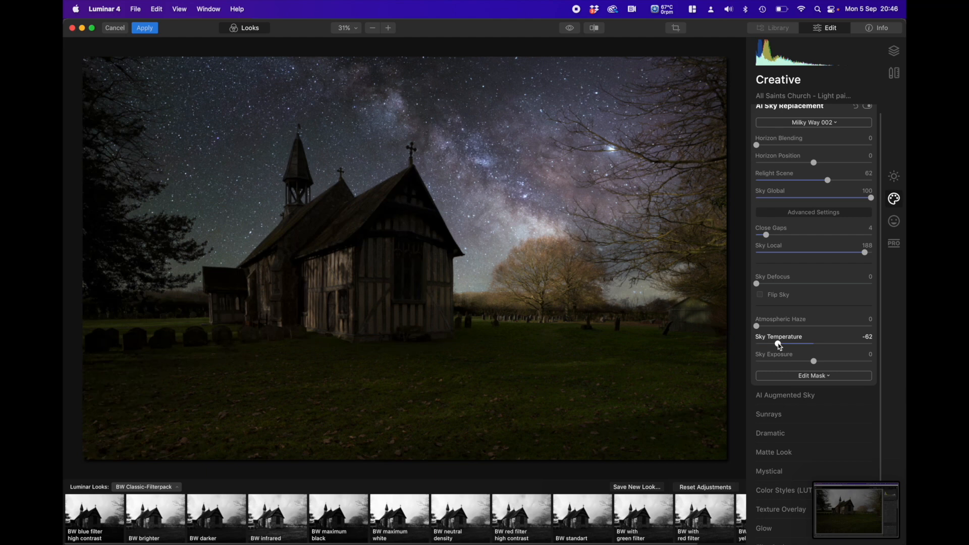
pyautogui.moveTo(780, 347)
pyautogui.mouseDown()
pyautogui.moveTo(812, 363)
pyautogui.moveTo(785, 364)
pyautogui.mouseUp()
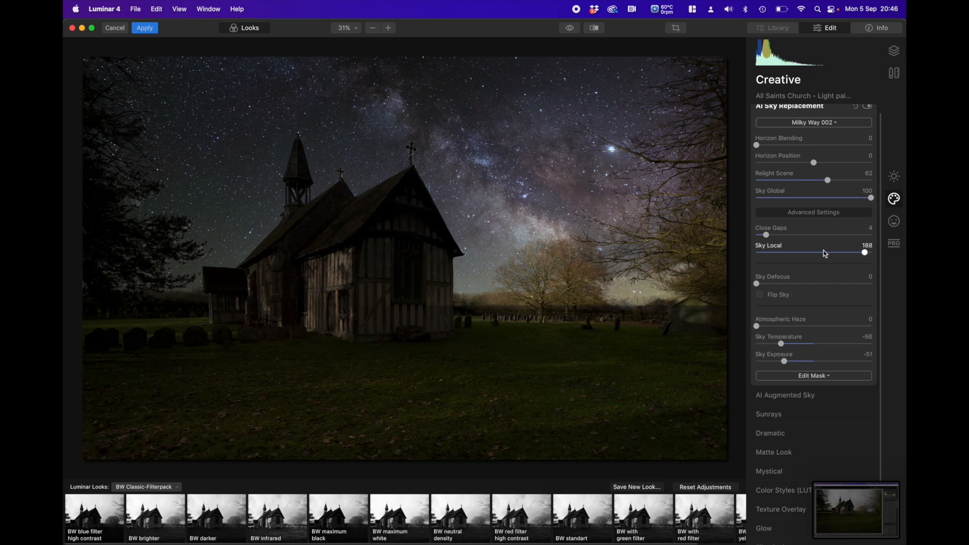
pyautogui.moveTo(768, 235); pyautogui.dragTo(769, 235)
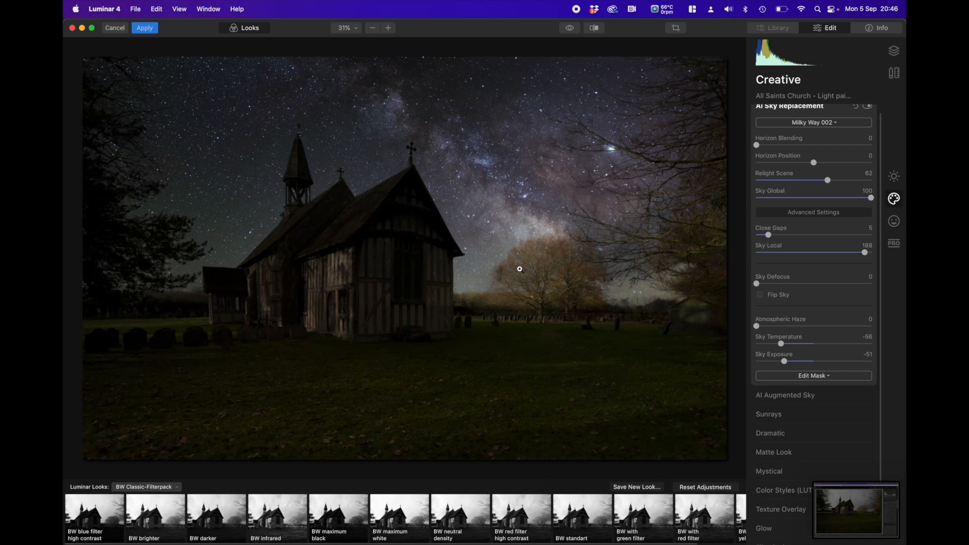
pyautogui.moveTo(769, 237); pyautogui.dragTo(766, 237)
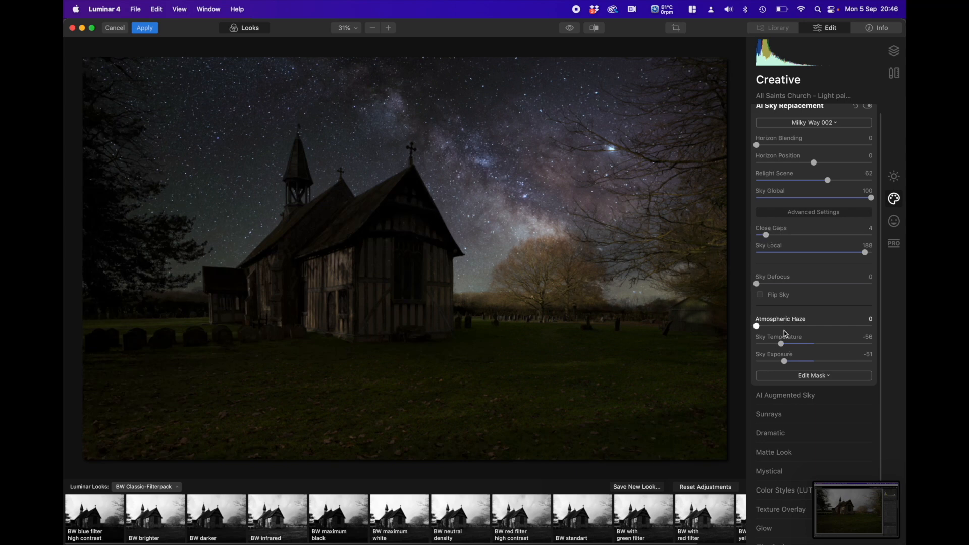
# Step: Set Relight Scene to 14 and apply the sky replacement to return the photo to Lightroom Classic
pyautogui.click(785, 181)
pyautogui.moveTo(787, 181); pyautogui.dragTo(773, 181)
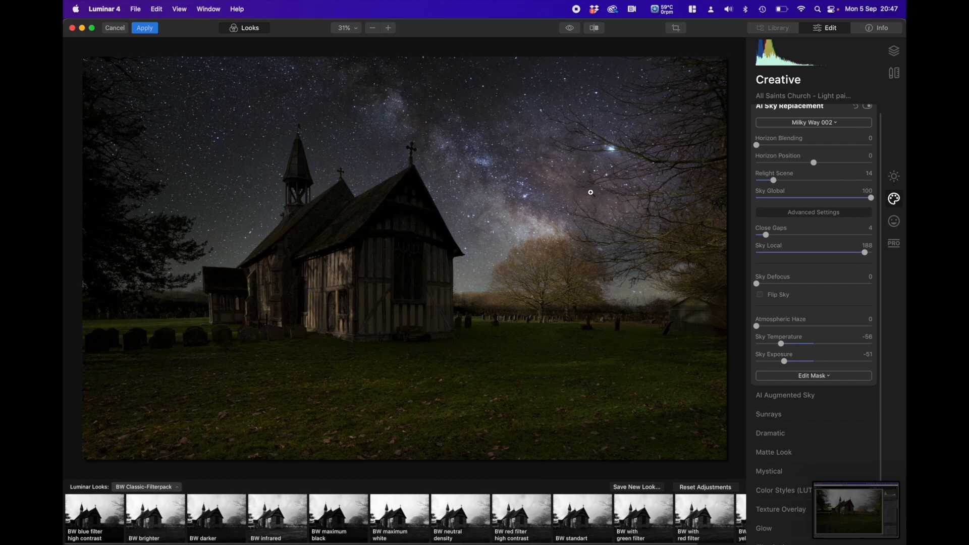
pyautogui.click(144, 28)
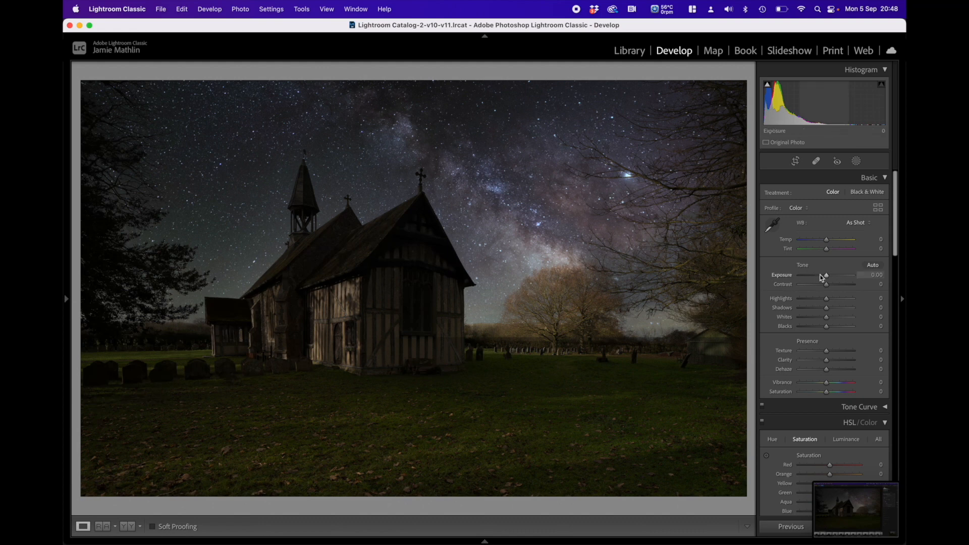
# Step: Set the photo's overall Exposure to -0.50 and add a radial gradient mask over the trees and sky beside the church
pyautogui.moveTo(826, 276); pyautogui.dragTo(824, 277)
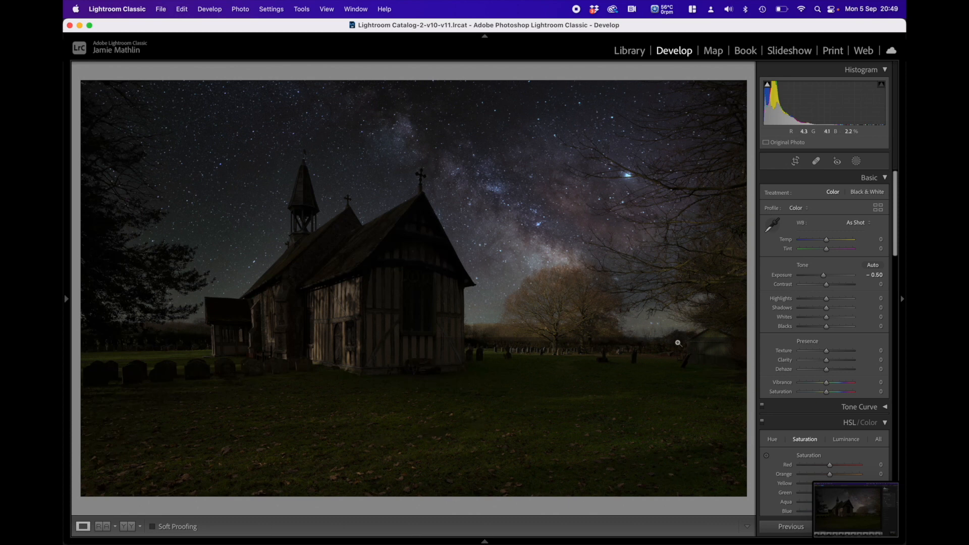
pyautogui.click(856, 161)
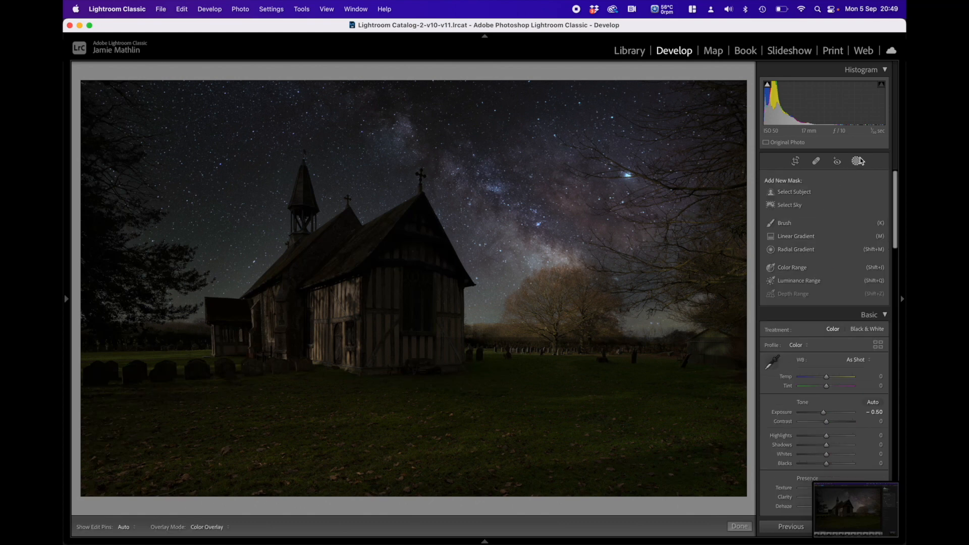
pyautogui.click(796, 249)
pyautogui.moveTo(525, 258); pyautogui.dragTo(746, 374)
pyautogui.moveTo(526, 259); pyautogui.dragTo(621, 277)
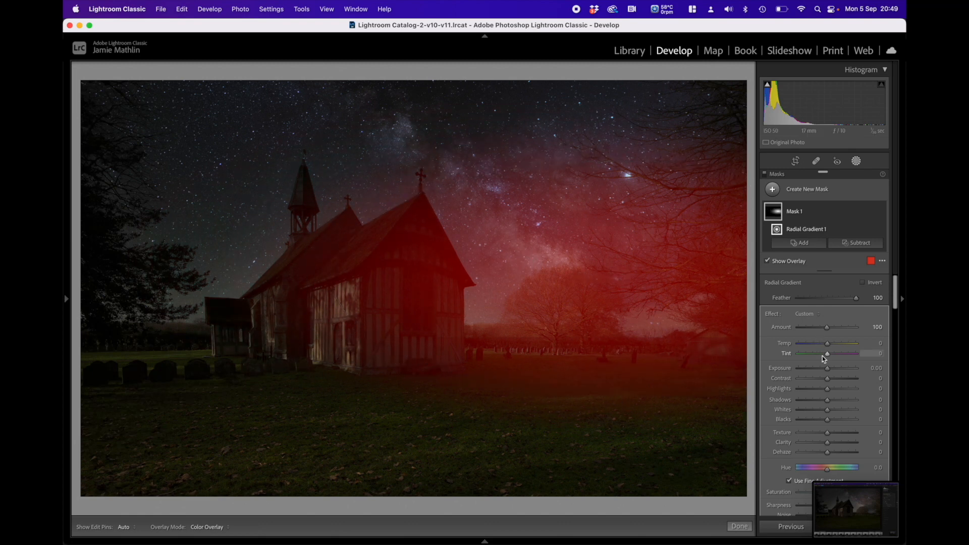
# Step: Set the tree-side mask's Highlights to -100, Exposure to -0.35, Contrast to 26 and Shadows to 4
pyautogui.moveTo(822, 390); pyautogui.dragTo(797, 393)
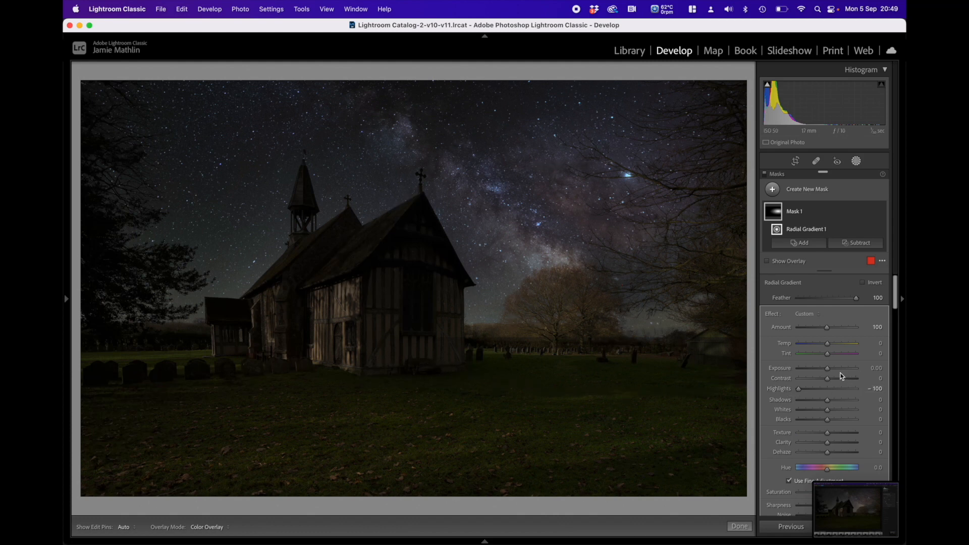
pyautogui.moveTo(828, 368); pyautogui.dragTo(827, 372)
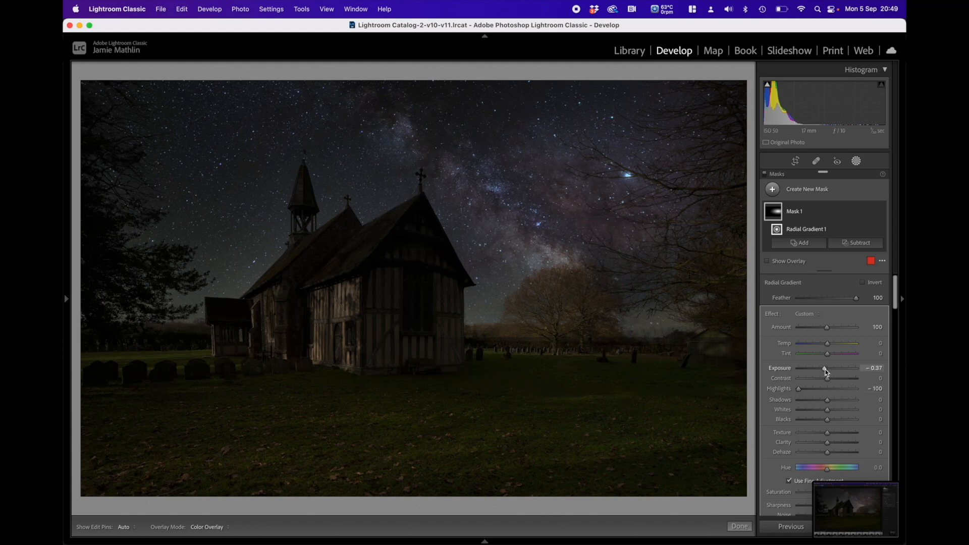
pyautogui.moveTo(827, 372)
pyautogui.mouseDown()
pyautogui.moveTo(838, 401)
pyautogui.moveTo(858, 404)
pyautogui.moveTo(811, 404)
pyautogui.moveTo(828, 405)
pyautogui.moveTo(838, 383)
pyautogui.mouseUp()
# Step: Add a second radial gradient mask as a wide ellipse over the church, tilted slightly upward toward the trees
pyautogui.click(801, 192)
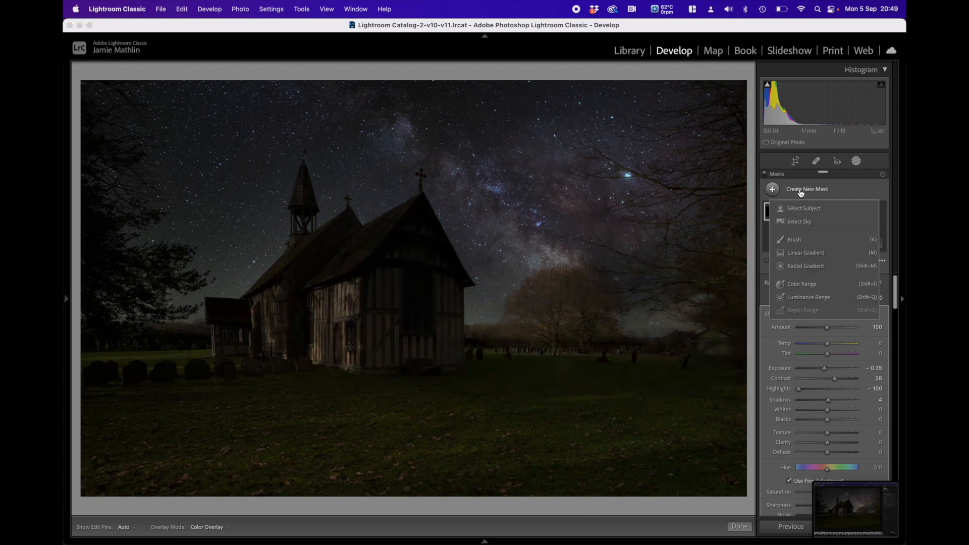
pyautogui.click(803, 268)
pyautogui.moveTo(282, 293); pyautogui.dragTo(518, 402)
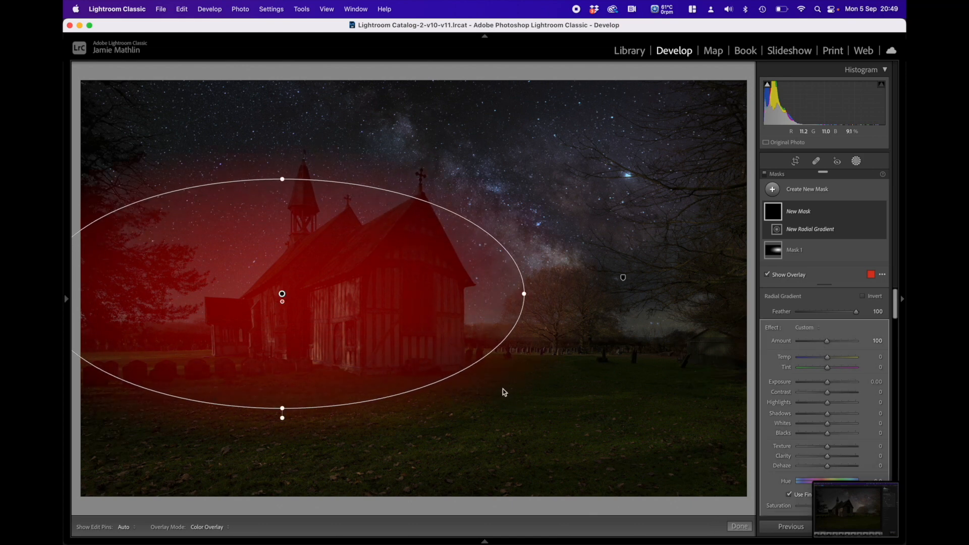
pyautogui.moveTo(282, 293); pyautogui.dragTo(287, 322)
pyautogui.moveTo(538, 325); pyautogui.dragTo(536, 295)
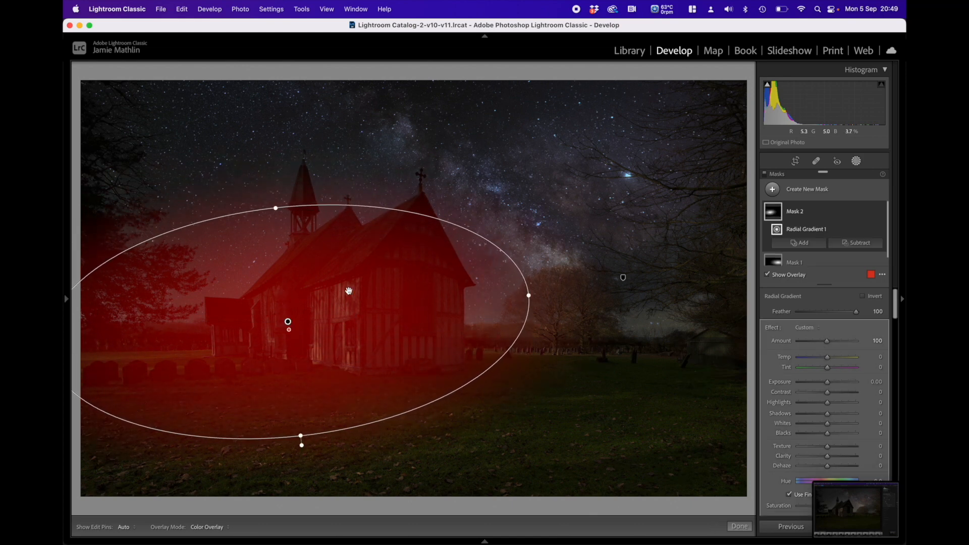
pyautogui.moveTo(288, 323); pyautogui.dragTo(285, 325)
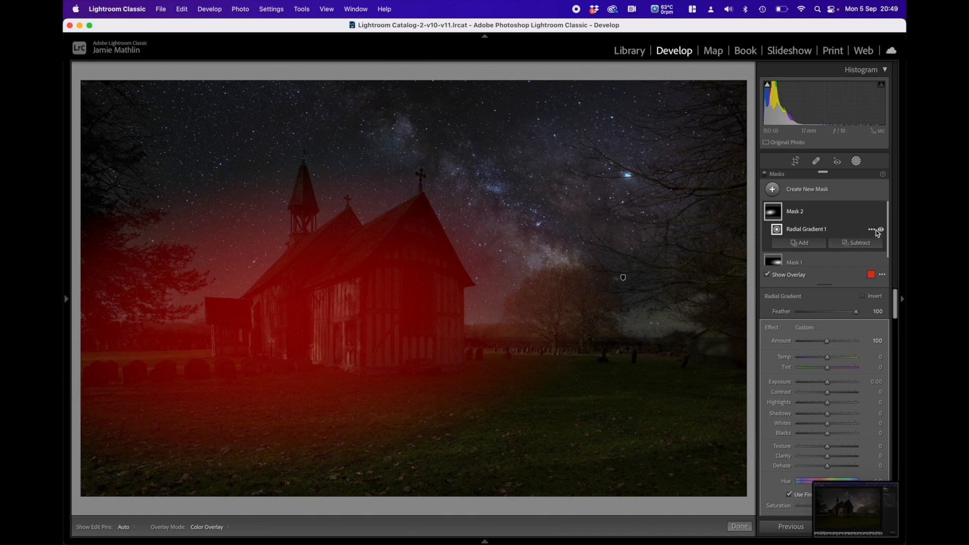
# Step: Set the church mask's Exposure to 1.91 and Contrast to 12, and subtract the sky from the mask
pyautogui.press('o')
pyautogui.moveTo(832, 384)
pyautogui.mouseDown()
pyautogui.moveTo(843, 385)
pyautogui.moveTo(832, 393)
pyautogui.mouseUp()
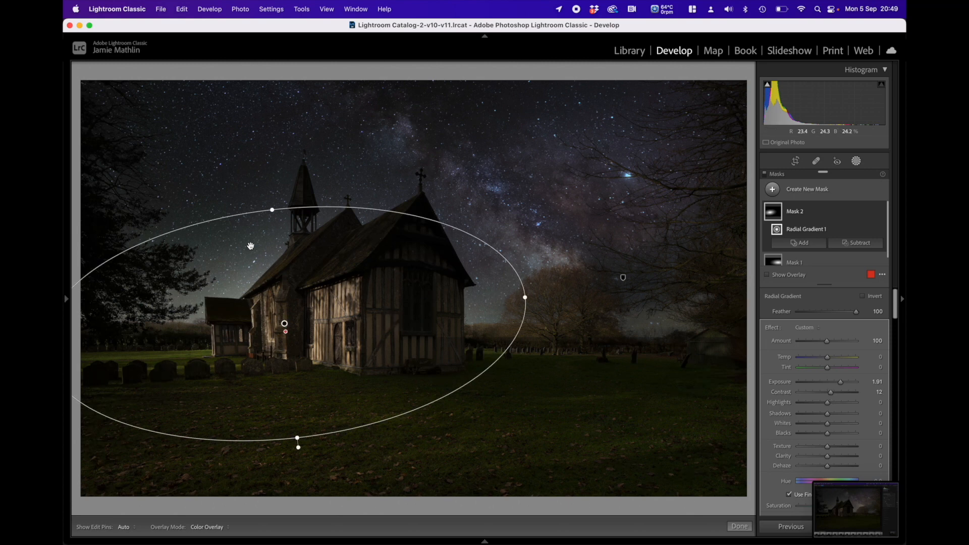
pyautogui.click(858, 244)
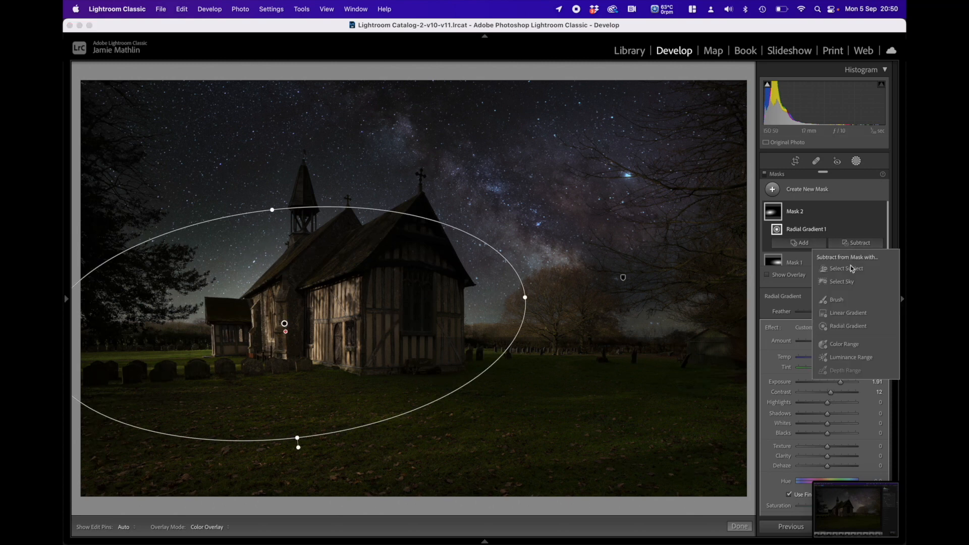
pyautogui.click(842, 281)
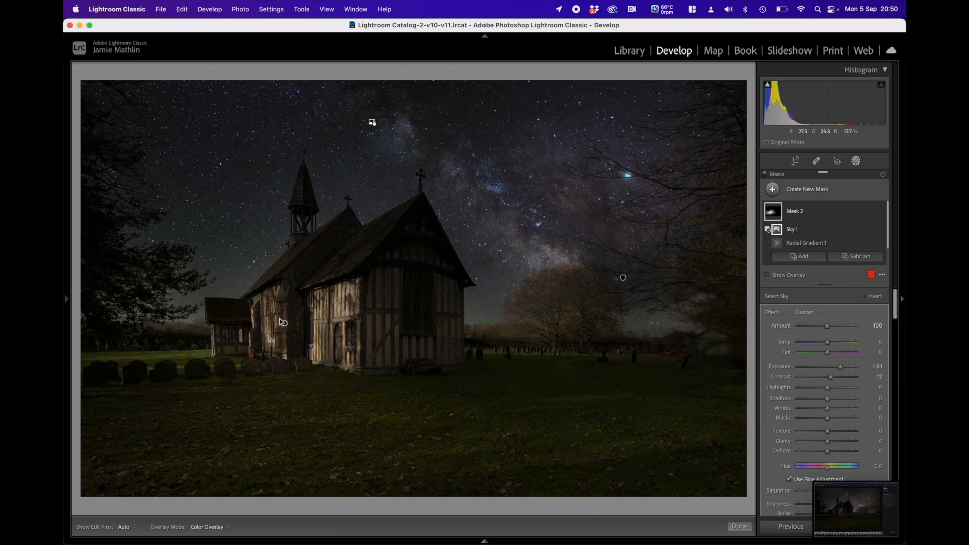
pyautogui.moveTo(775, 216)
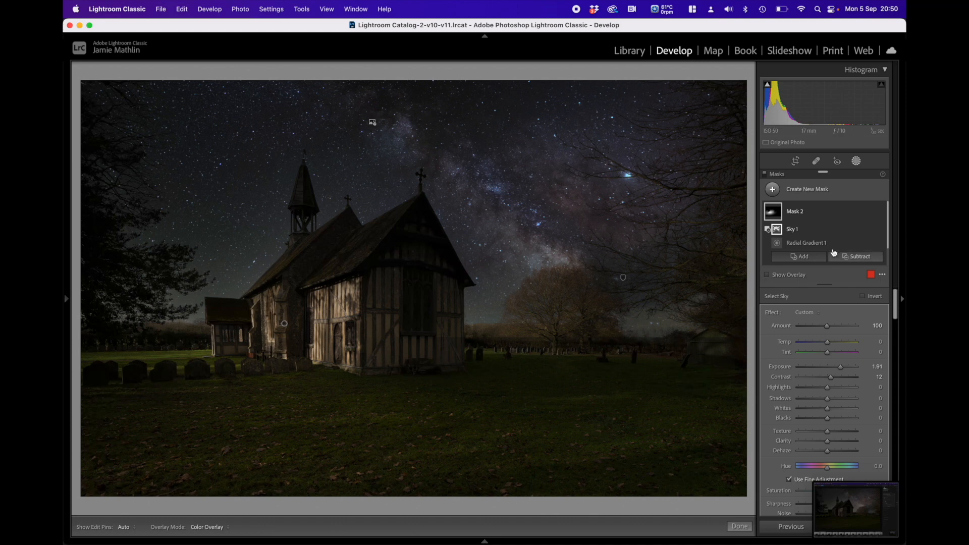
# Step: Add a third radial gradient mask as a wide, tilted ellipse over the grass in front of the church
pyautogui.click(801, 190)
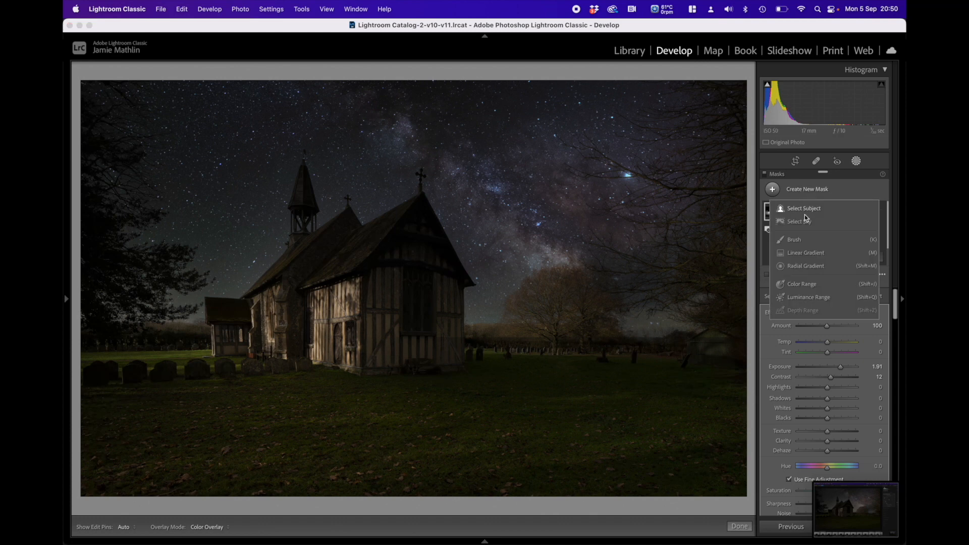
pyautogui.click(803, 265)
pyautogui.moveTo(264, 432); pyautogui.dragTo(632, 502)
pyautogui.moveTo(643, 431); pyautogui.dragTo(638, 369)
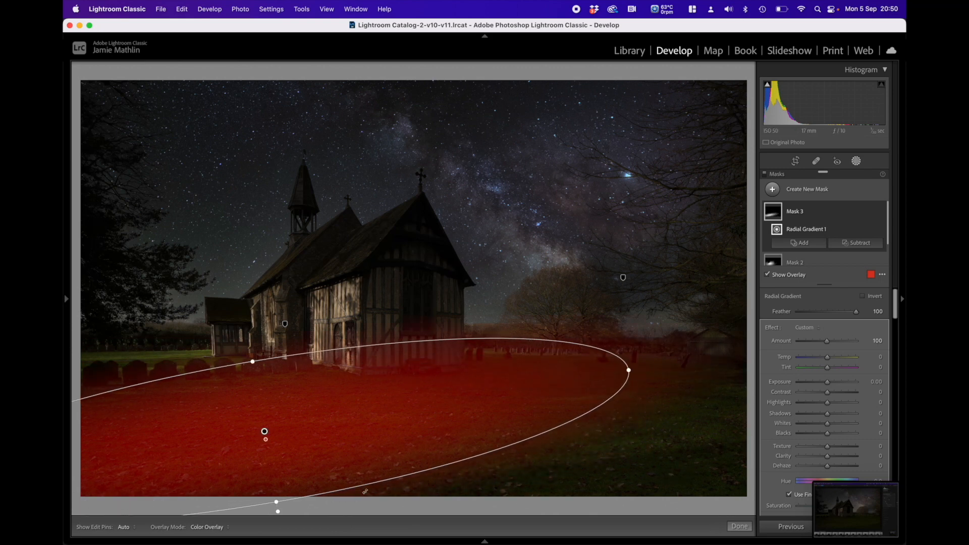
# Step: Reposition and widen the grass mask's ellipse, then set its Exposure to 1.33, Contrast to 3 and Temp to 1
pyautogui.moveTo(251, 360); pyautogui.dragTo(231, 333)
pyautogui.moveTo(265, 431); pyautogui.dragTo(312, 469)
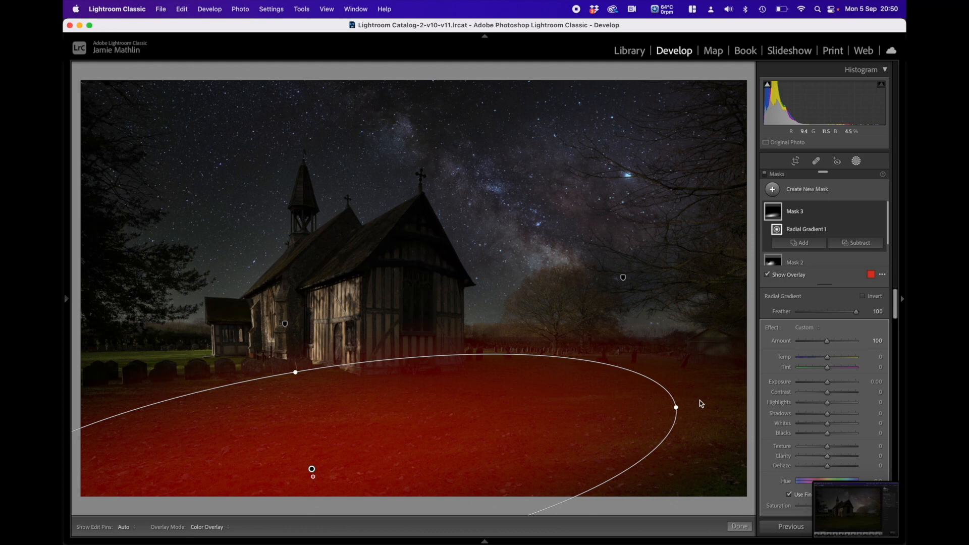
pyautogui.moveTo(677, 406); pyautogui.dragTo(699, 421)
pyautogui.moveTo(313, 468); pyautogui.dragTo(307, 464)
pyautogui.moveTo(829, 382); pyautogui.dragTo(837, 384)
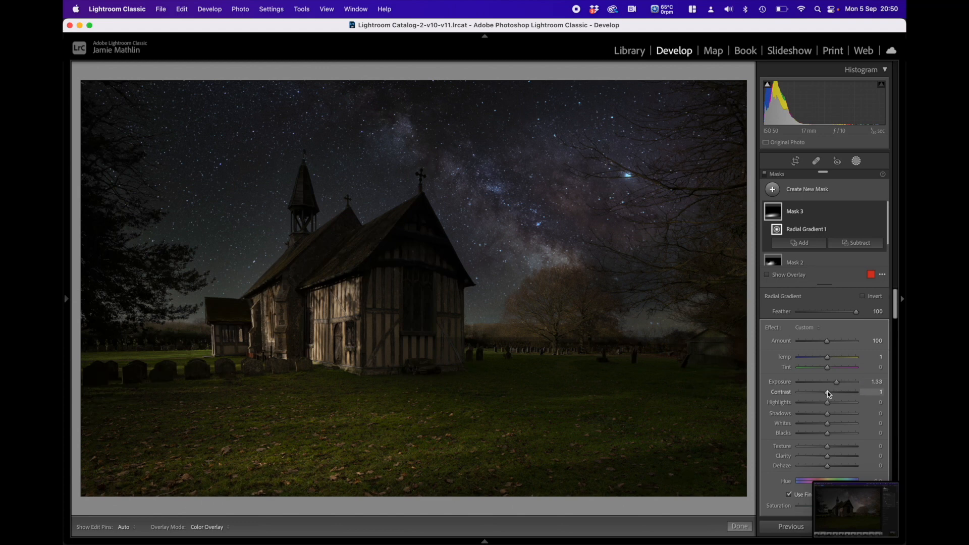
pyautogui.click(740, 527)
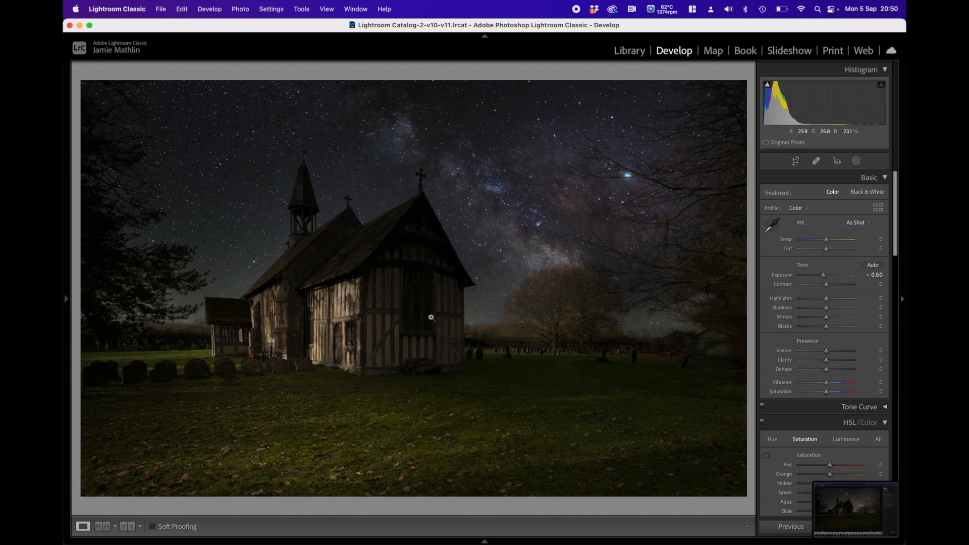
# Step: Create a Select Sky mask and invert it to cover the church, trees and grass
pyautogui.click(857, 162)
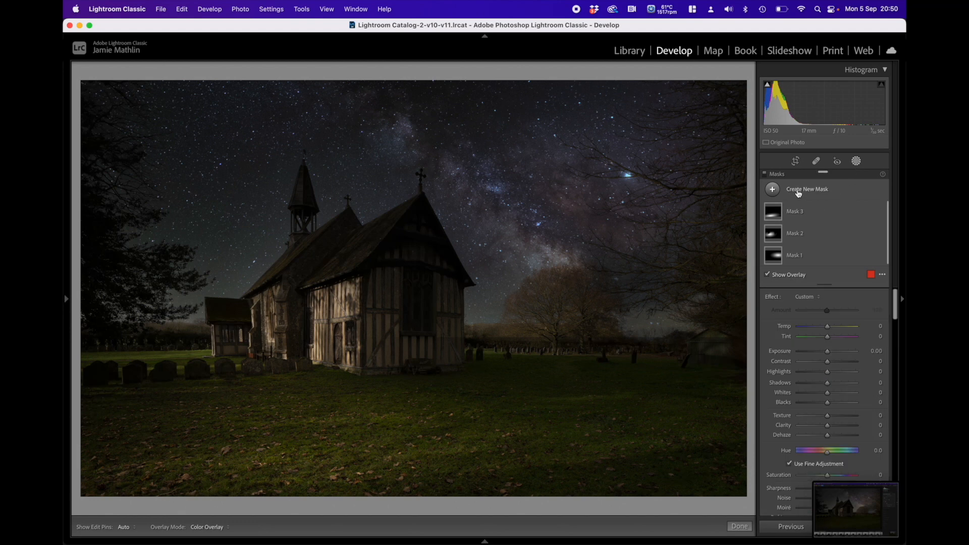
pyautogui.click(799, 194)
pyautogui.click(796, 225)
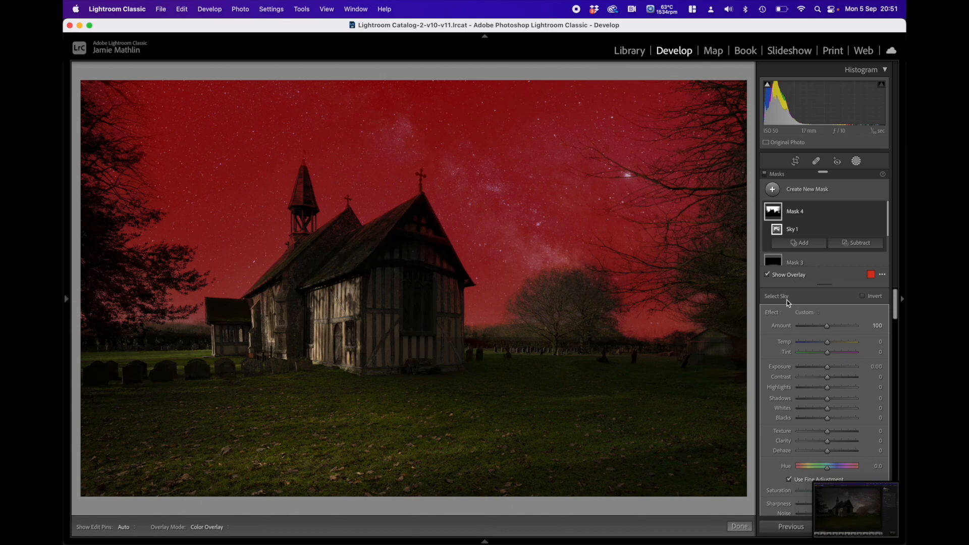
pyautogui.click(870, 299)
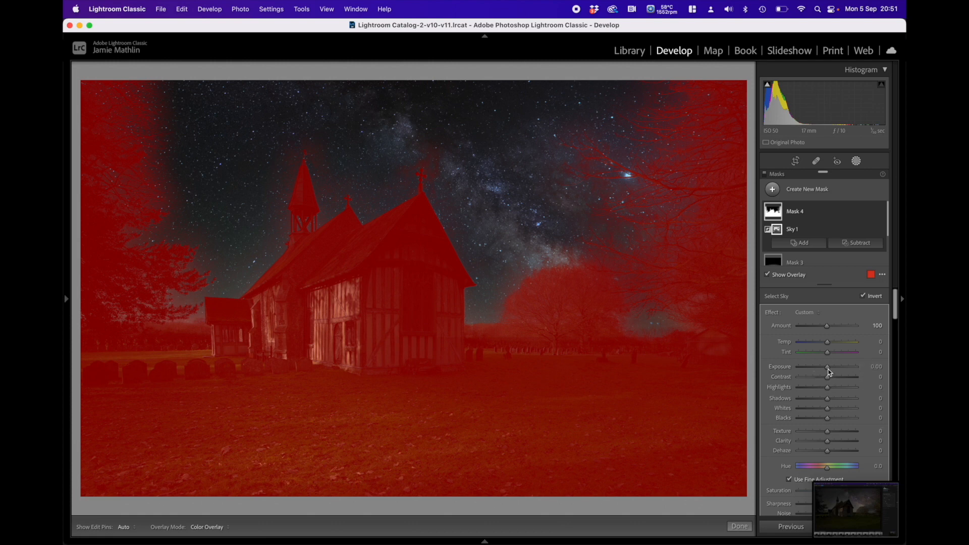
# Step: Set the inverted sky mask's Temp to -19 and Saturation to -37
pyautogui.moveTo(829, 345); pyautogui.dragTo(818, 344)
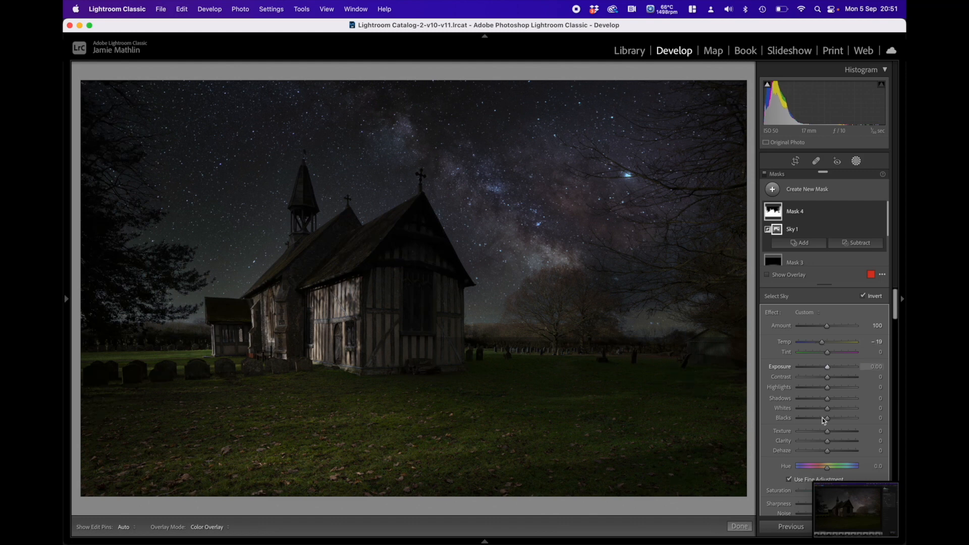
pyautogui.scroll(-4, 820, 447)
pyautogui.scroll(-2, 819, 447)
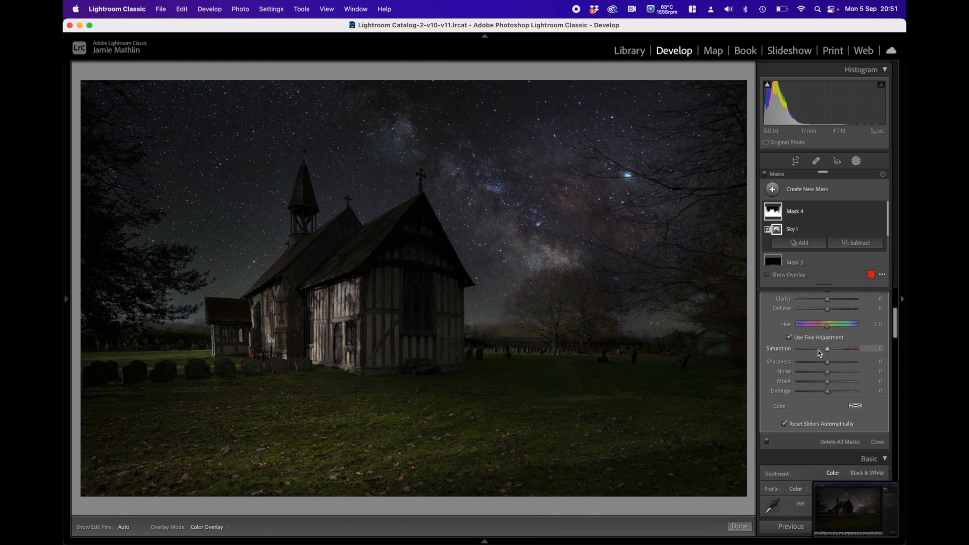
pyautogui.moveTo(818, 349); pyautogui.dragTo(817, 350)
# Step: Add a radial gradient mask as a narrow upright ellipse over the church's gable-end wall and large window
pyautogui.click(803, 197)
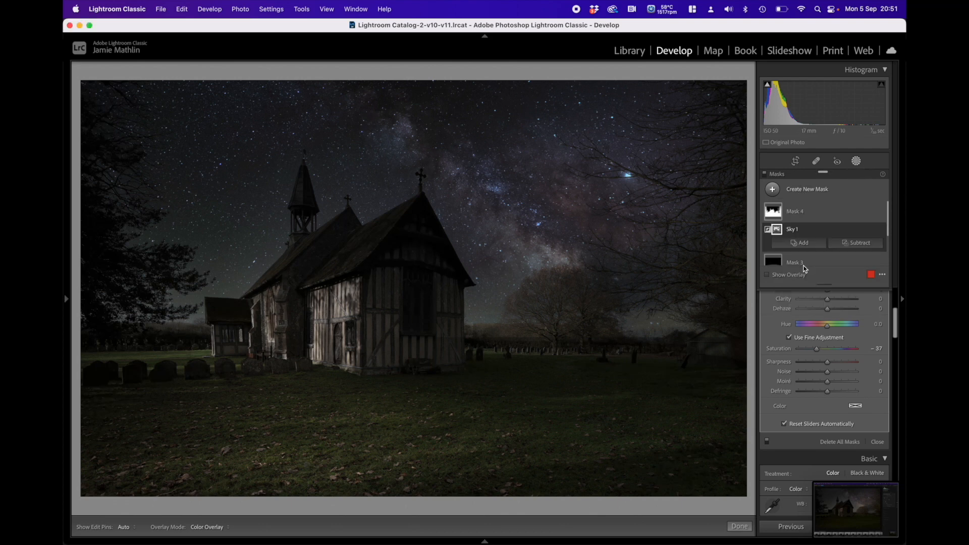
pyautogui.click(806, 268)
pyautogui.moveTo(406, 249); pyautogui.dragTo(474, 368)
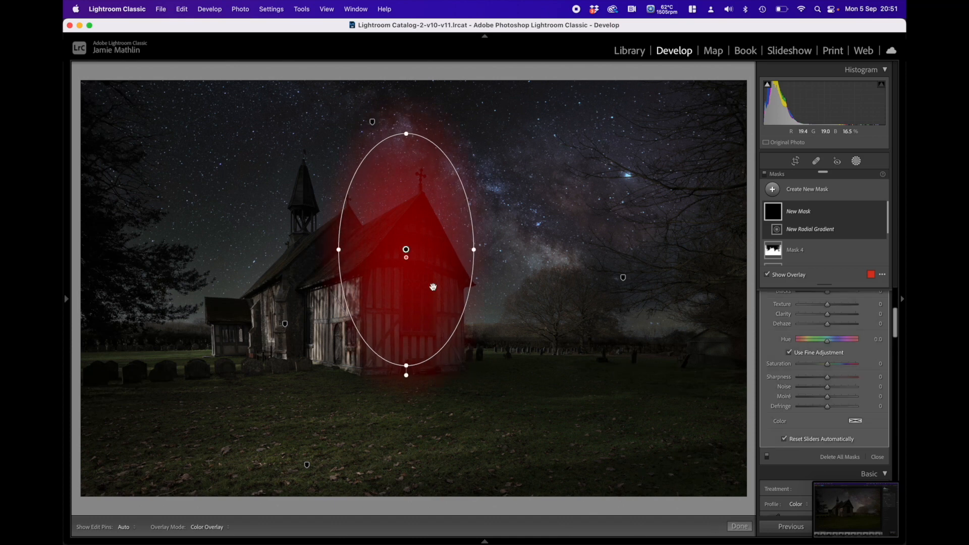
pyautogui.moveTo(407, 250); pyautogui.dragTo(375, 293)
pyautogui.moveTo(413, 186); pyautogui.dragTo(412, 208)
pyautogui.moveTo(413, 296); pyautogui.dragTo(407, 285)
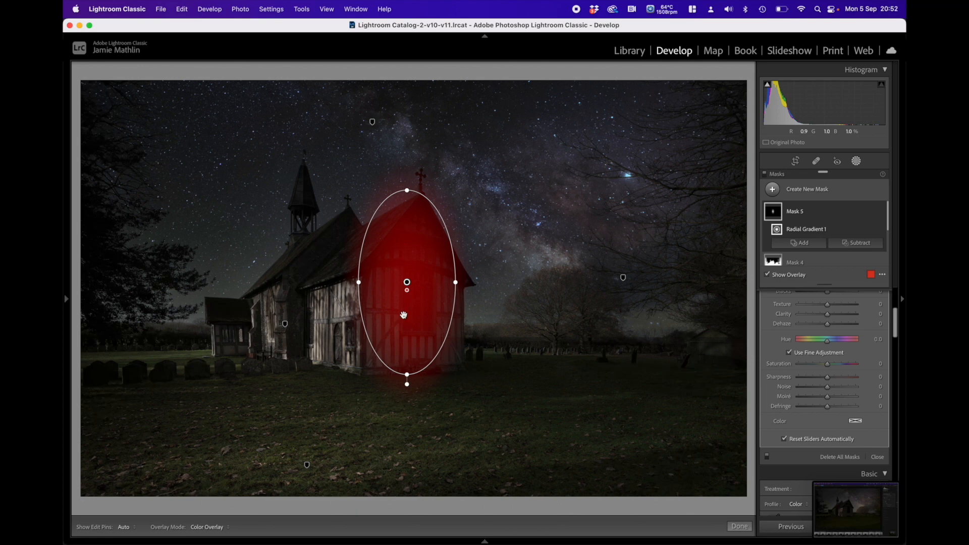
# Step: Set the gable-end mask's Exposure to 4.00 and Temp to 13, and enlarge its ellipse to span the whole end wall
pyautogui.scroll(5, 825, 353)
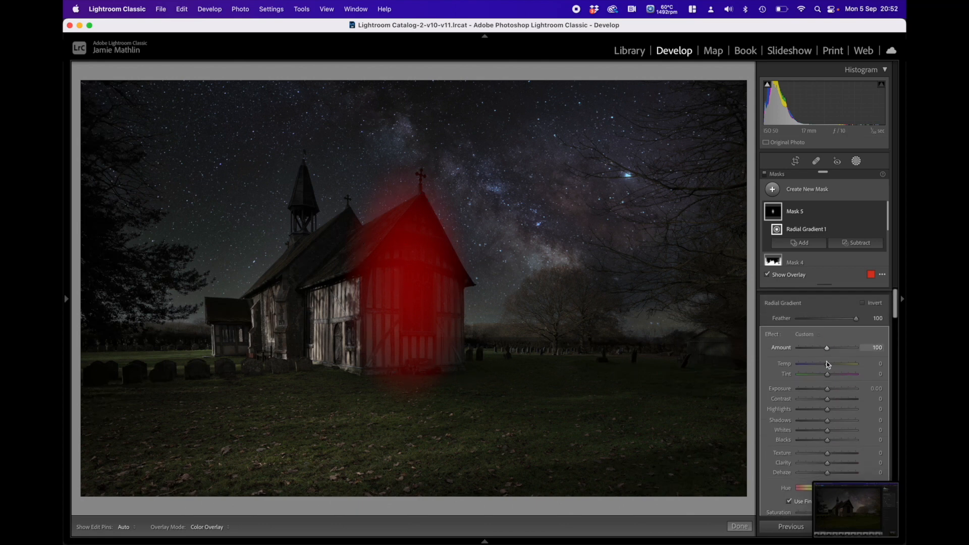
pyautogui.moveTo(827, 384); pyautogui.dragTo(856, 385)
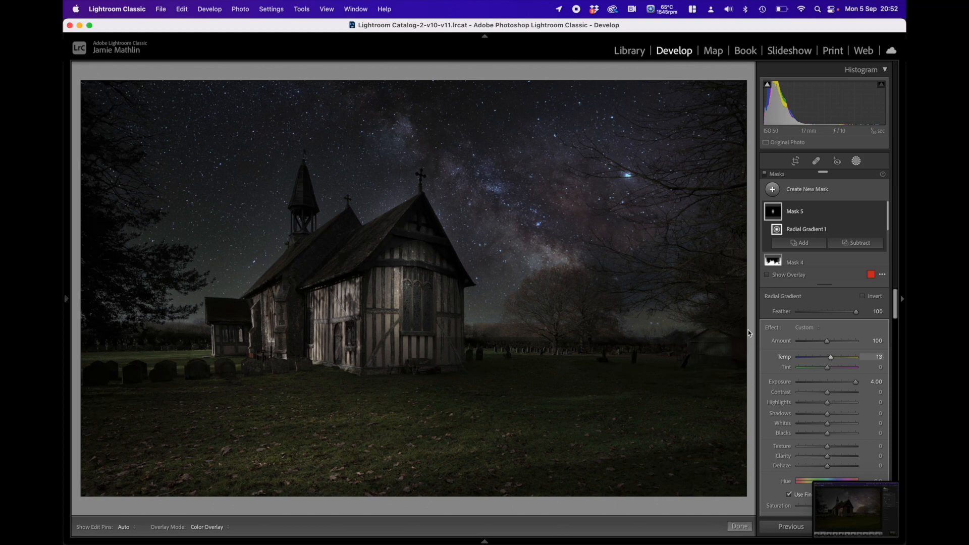
pyautogui.moveTo(407, 381); pyautogui.dragTo(408, 384)
pyautogui.moveTo(457, 282); pyautogui.dragTo(466, 282)
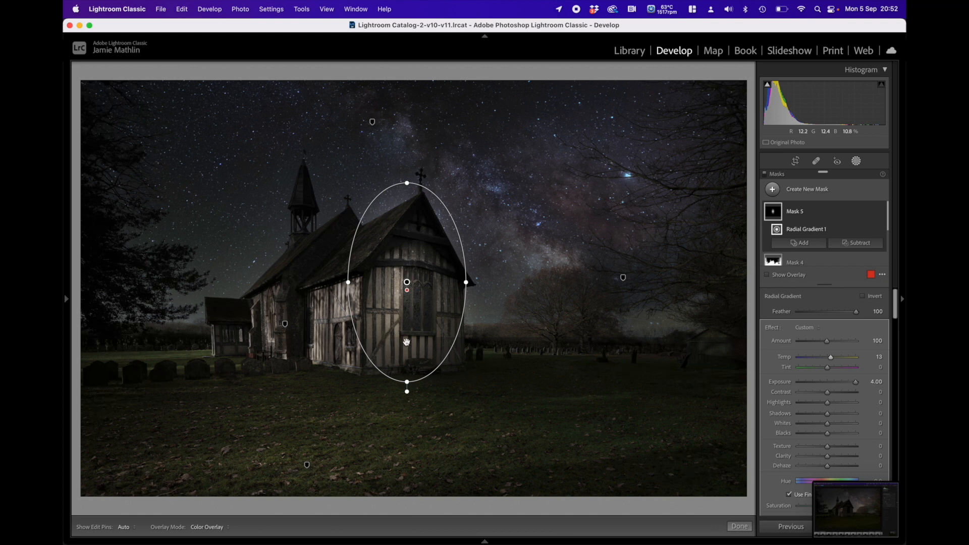
pyautogui.moveTo(466, 283); pyautogui.dragTo(470, 282)
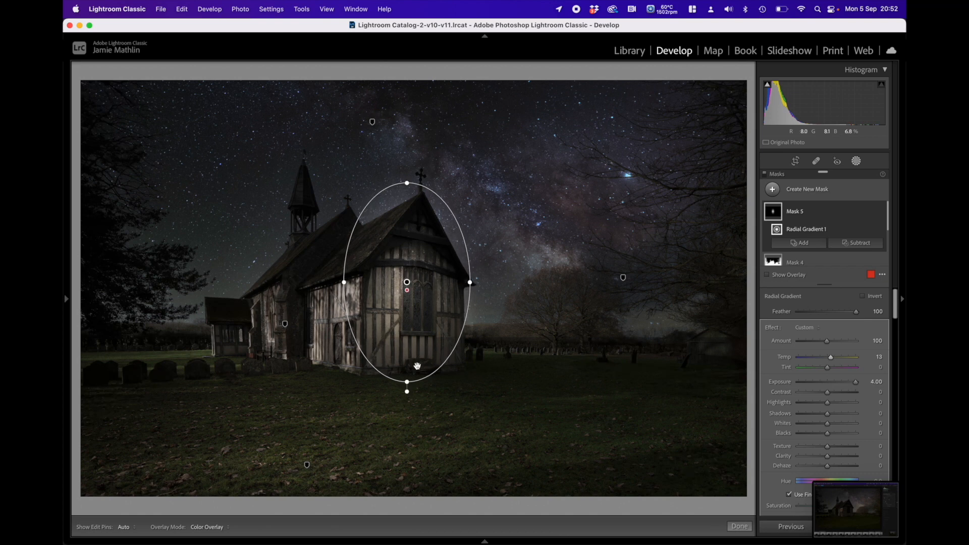
pyautogui.moveTo(405, 381); pyautogui.dragTo(406, 384)
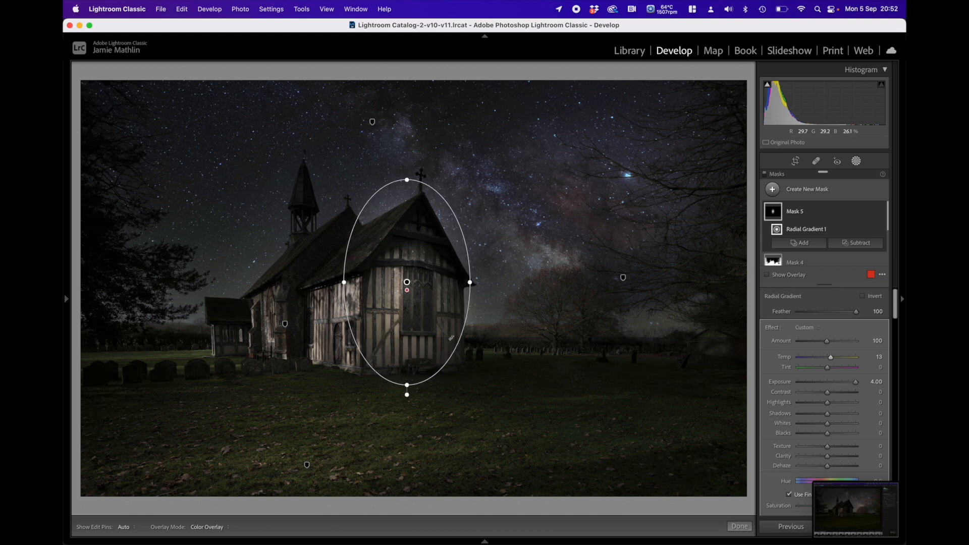
# Step: Start a subtracting brush on the gable-end mask with Feather 0 and Flow 100
pyautogui.click(846, 244)
pyautogui.click(839, 299)
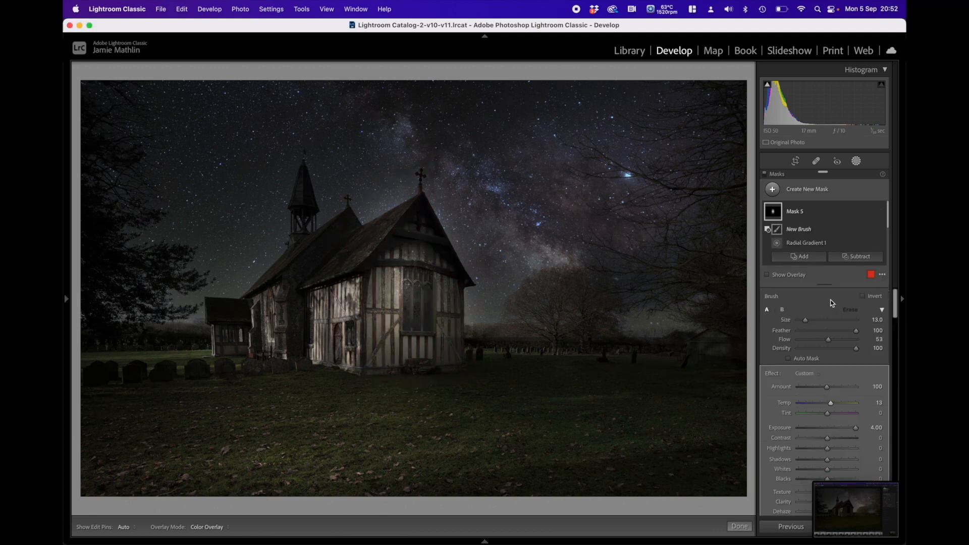
pyautogui.moveTo(806, 334); pyautogui.dragTo(771, 335)
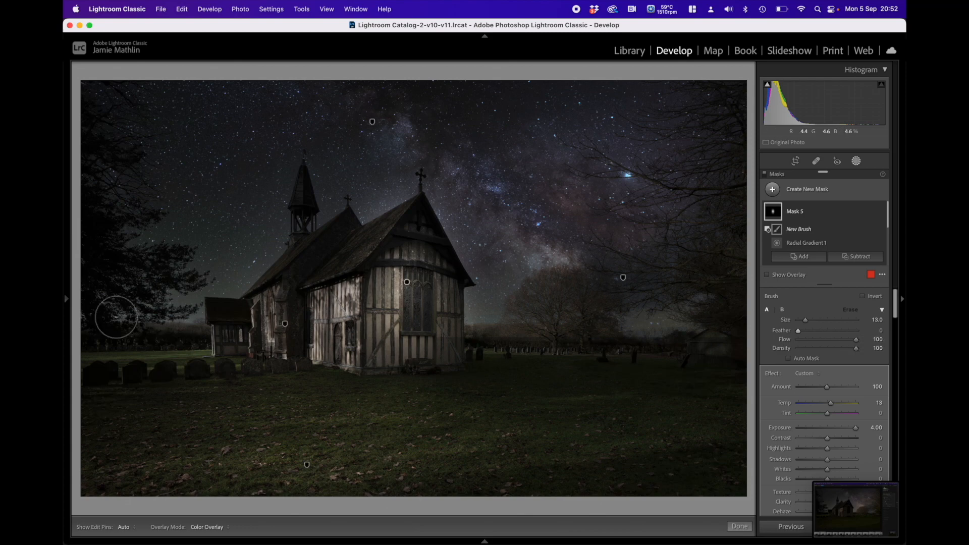
# Step: Subtract a straight vertical strip along the left frame of the large church window with brush size 7
pyautogui.moveTo(66, 285)
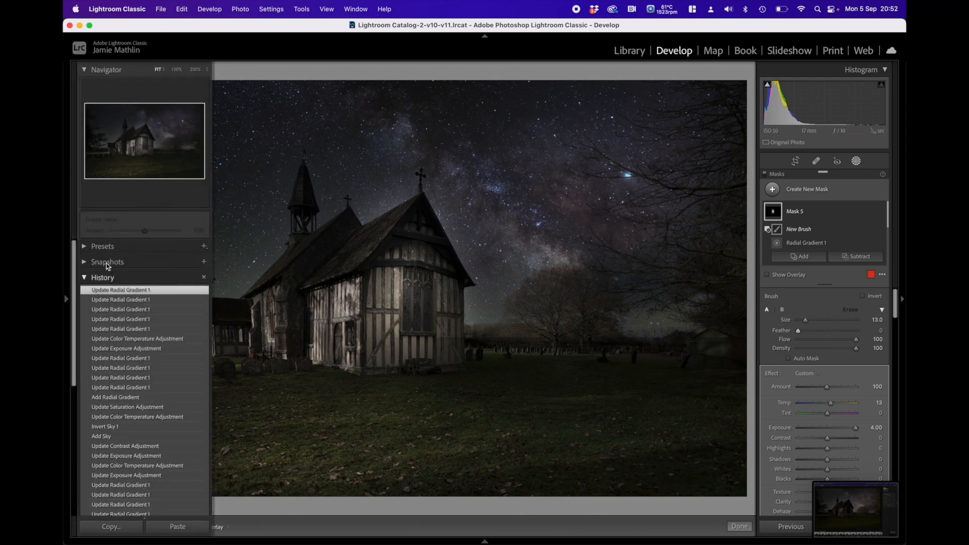
pyautogui.click(177, 70)
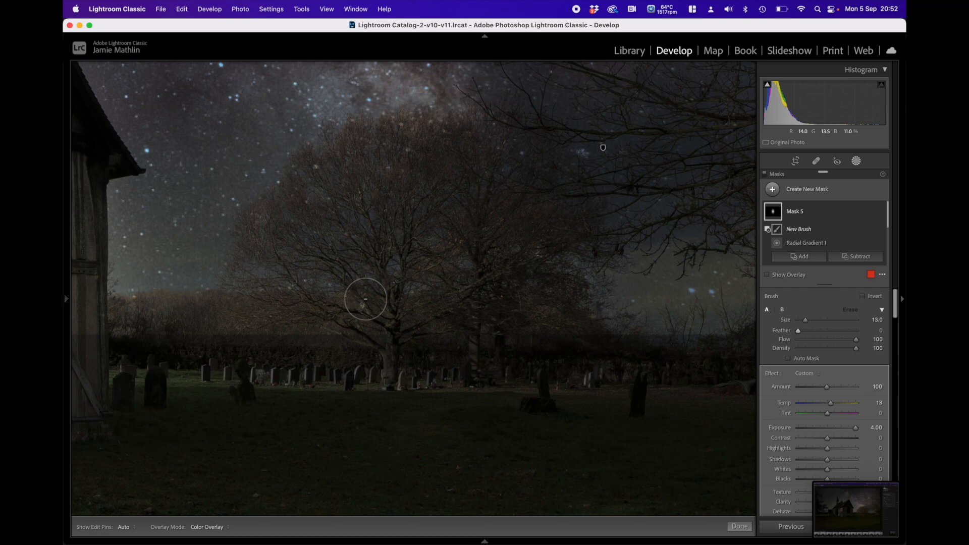
pyautogui.moveTo(288, 277); pyautogui.dragTo(589, 280)
pyautogui.moveTo(342, 258)
pyautogui.mouseDown()
pyautogui.moveTo(498, 318)
pyautogui.moveTo(467, 281)
pyautogui.mouseUp()
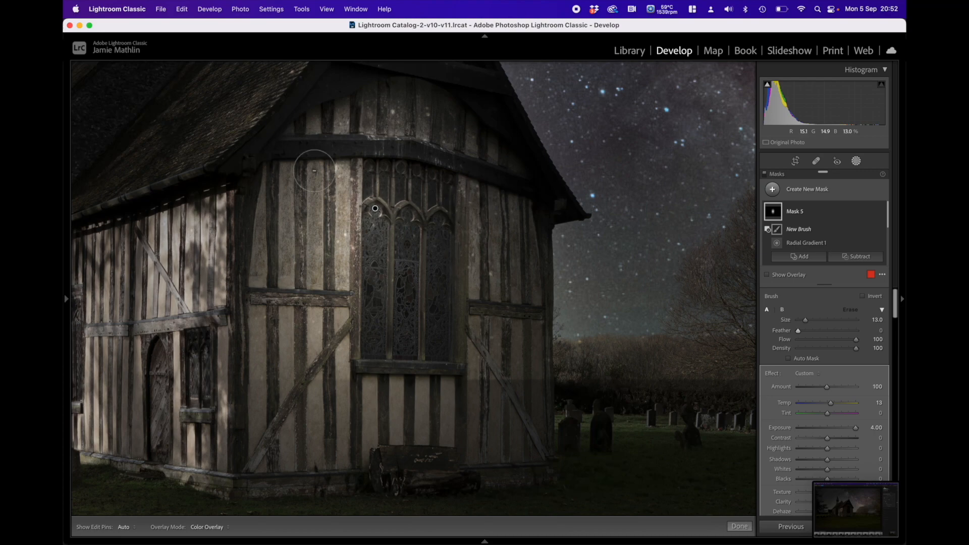
pyautogui.moveTo(69, 298)
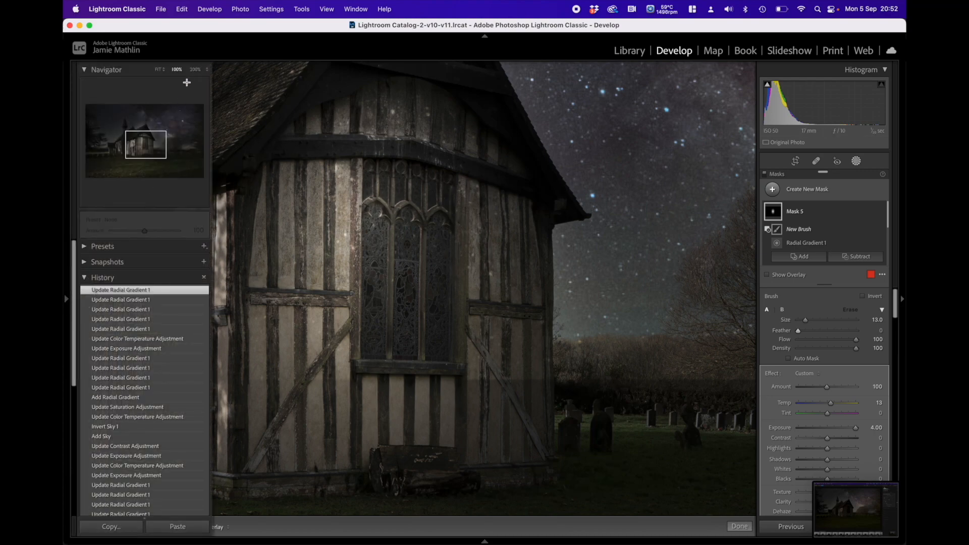
pyautogui.click(197, 69)
pyautogui.moveTo(368, 221)
pyautogui.mouseDown()
pyautogui.moveTo(403, 275)
pyautogui.moveTo(455, 305)
pyautogui.moveTo(454, 275)
pyautogui.mouseUp()
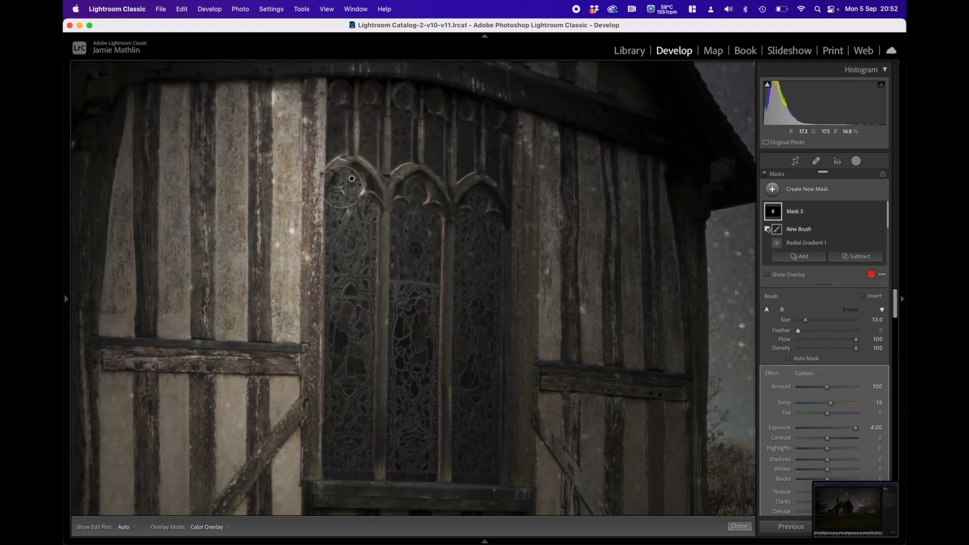
pyautogui.press('[')
pyautogui.press('[')
pyautogui.press('[')
pyautogui.press('[')
pyautogui.press('[')
pyautogui.press('[')
pyautogui.click(316, 81)
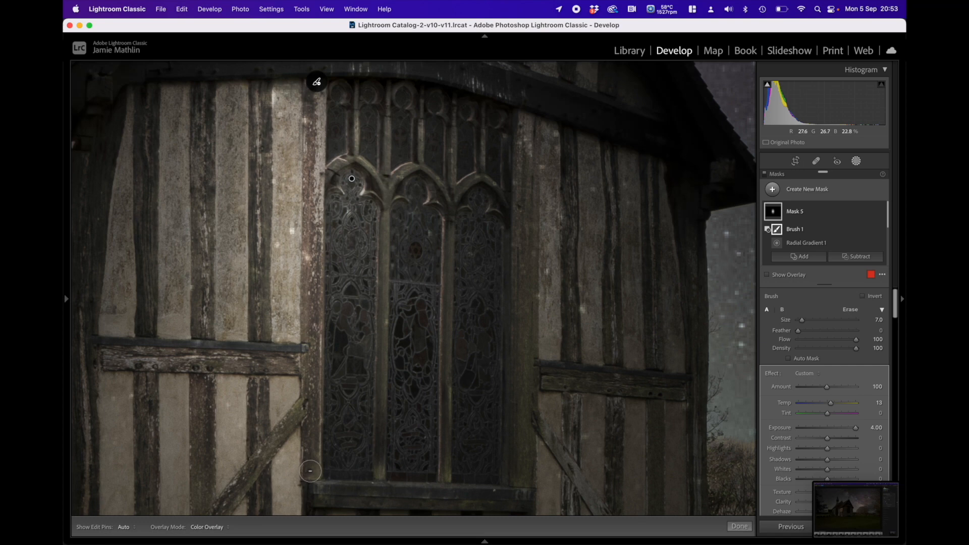
pyautogui.keyDown('shift'); pyautogui.click(310, 471); pyautogui.keyUp('shift')
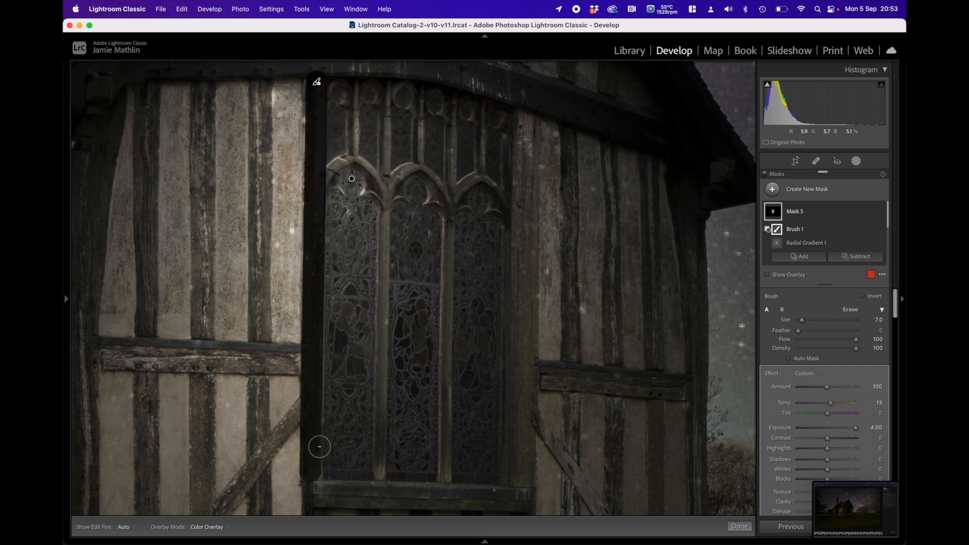
# Step: Enlarge the brush to size 19 and subtract vertical strips of wall on both sides of the window
pyautogui.scroll(6, 305, 131)
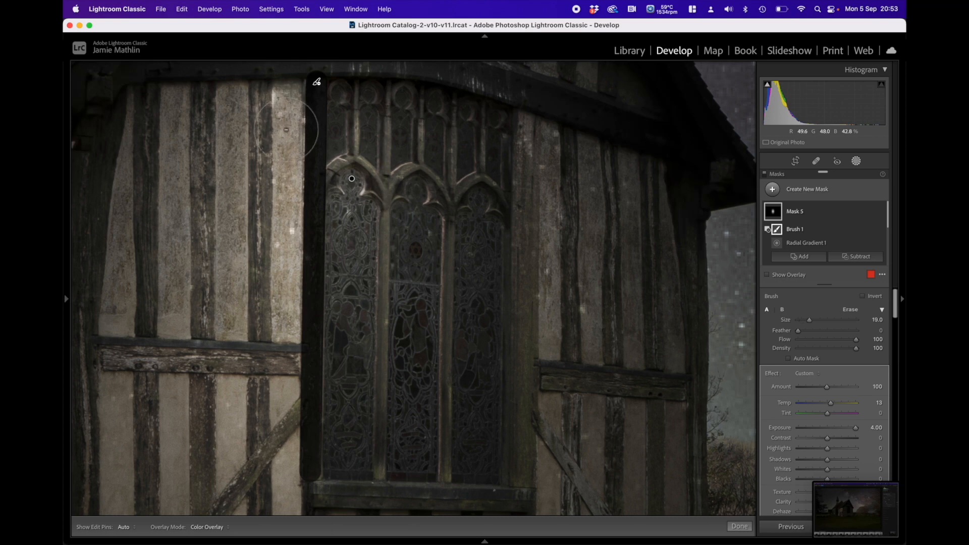
pyautogui.click(278, 96)
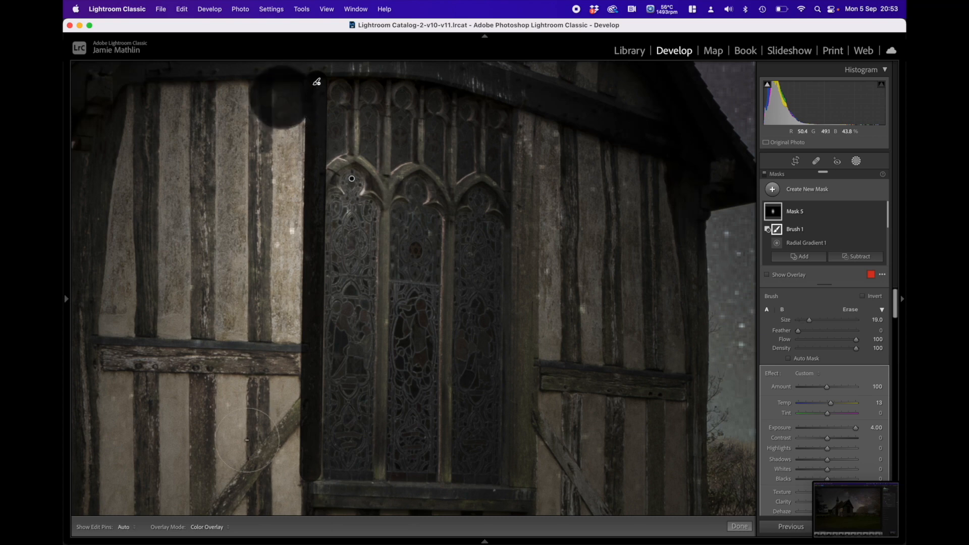
pyautogui.keyDown('shift'); pyautogui.click(277, 480); pyautogui.keyUp('shift')
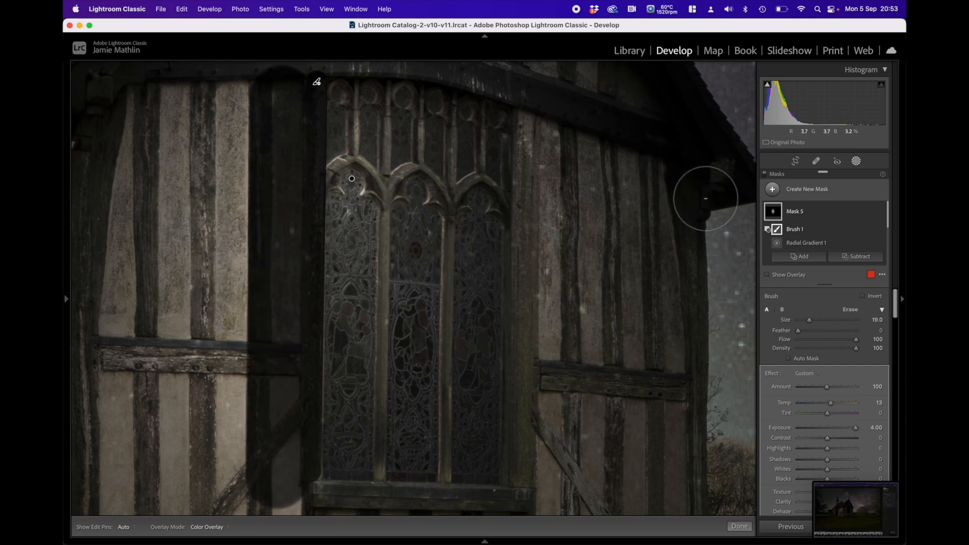
pyautogui.click(572, 118)
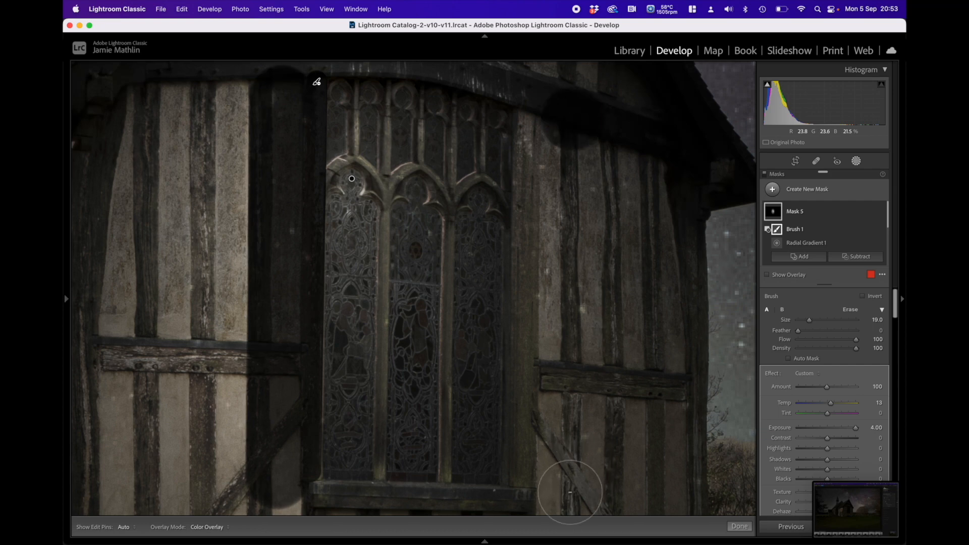
pyautogui.keyDown('shift'); pyautogui.click(567, 494); pyautogui.keyUp('shift')
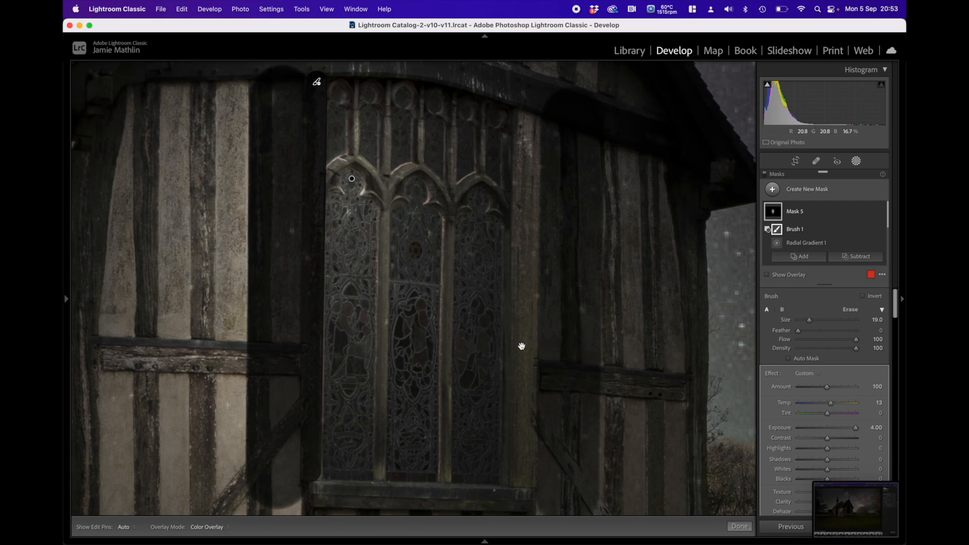
# Step: Subtract the window sill and the strip of wall directly beneath it from the gable-end mask
pyautogui.moveTo(521, 346); pyautogui.dragTo(525, 125)
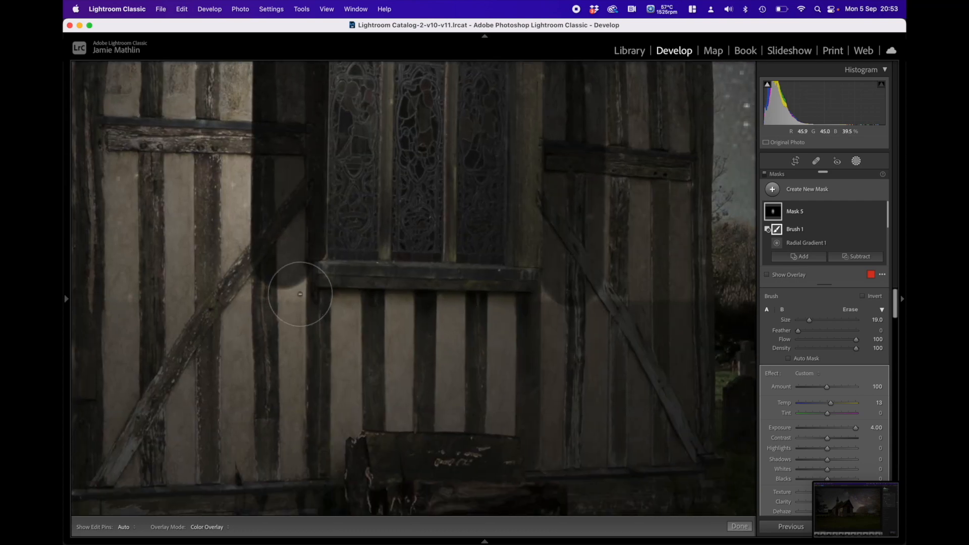
pyautogui.moveTo(308, 293)
pyautogui.mouseDown()
pyautogui.moveTo(331, 310)
pyautogui.moveTo(322, 295)
pyautogui.moveTo(334, 311)
pyautogui.moveTo(331, 295)
pyautogui.moveTo(361, 306)
pyautogui.mouseUp()
pyautogui.moveTo(521, 308); pyautogui.dragTo(538, 301)
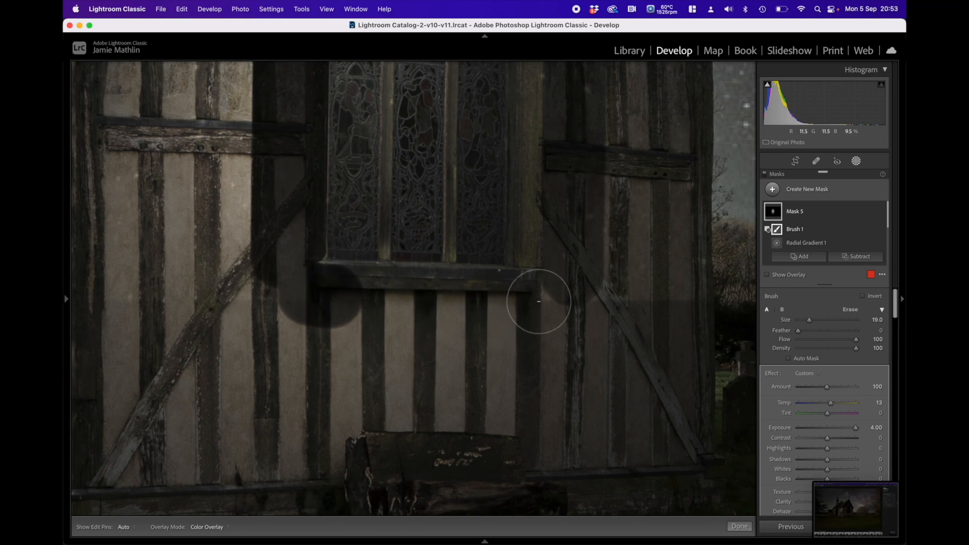
pyautogui.keyDown('shift'); pyautogui.click(538, 301); pyautogui.keyUp('shift')
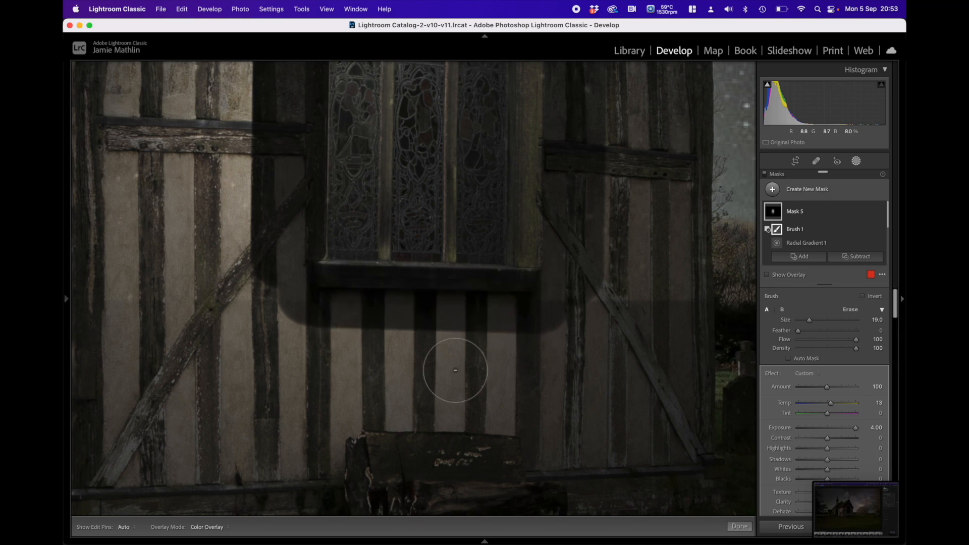
pyautogui.moveTo(262, 292)
pyautogui.mouseDown()
pyautogui.moveTo(270, 310)
pyautogui.moveTo(443, 339)
pyautogui.moveTo(578, 323)
pyautogui.moveTo(601, 273)
pyautogui.mouseUp()
# Step: Subtract the curved beam and adjoining wall above the window from the gable-end mask
pyautogui.scroll(5, 583, 222)
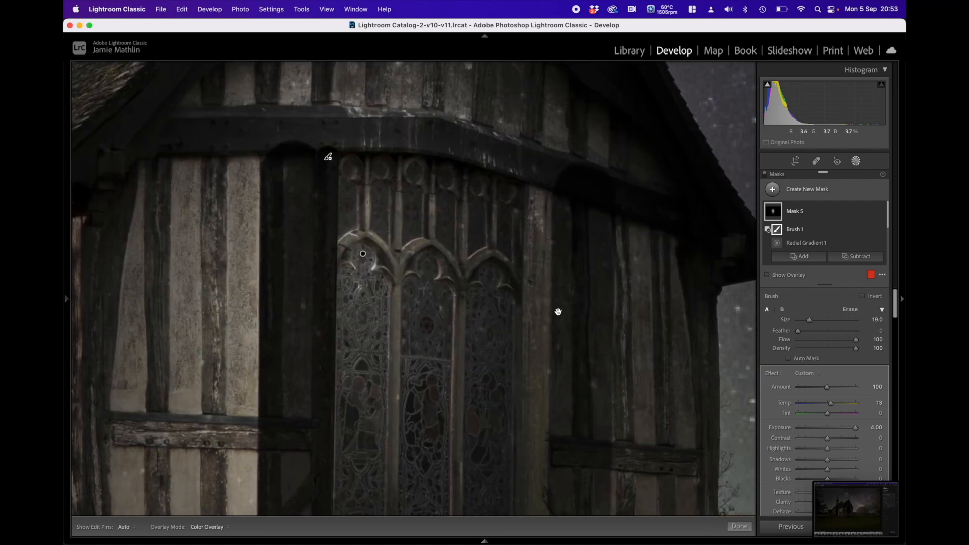
pyautogui.press('h')
pyautogui.moveTo(298, 130); pyautogui.dragTo(317, 119)
pyautogui.press('h')
pyautogui.moveTo(436, 119); pyautogui.dragTo(543, 147)
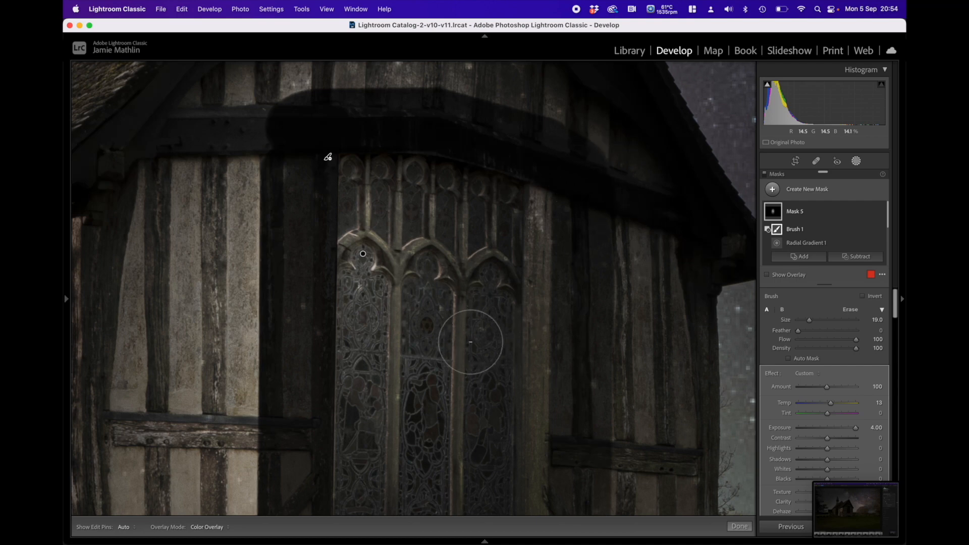
# Step: Reduce the brush to size 2 and subtract the upper mullion between the first two lights, plus the first light's stone arch
pyautogui.moveTo(426, 358)
pyautogui.mouseDown()
pyautogui.moveTo(395, 268)
pyautogui.moveTo(404, 244)
pyautogui.moveTo(417, 261)
pyautogui.moveTo(421, 335)
pyautogui.mouseUp()
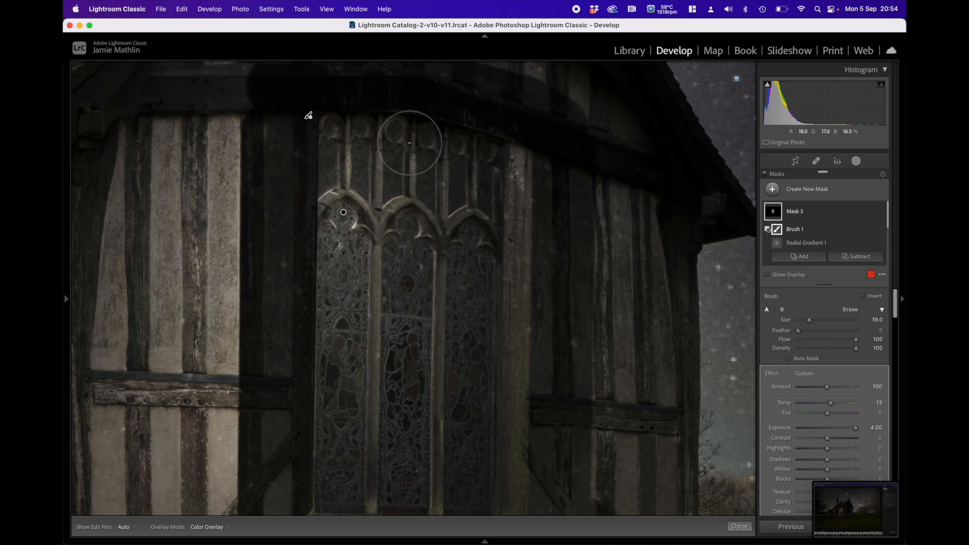
pyautogui.scroll(-8, 390, 236)
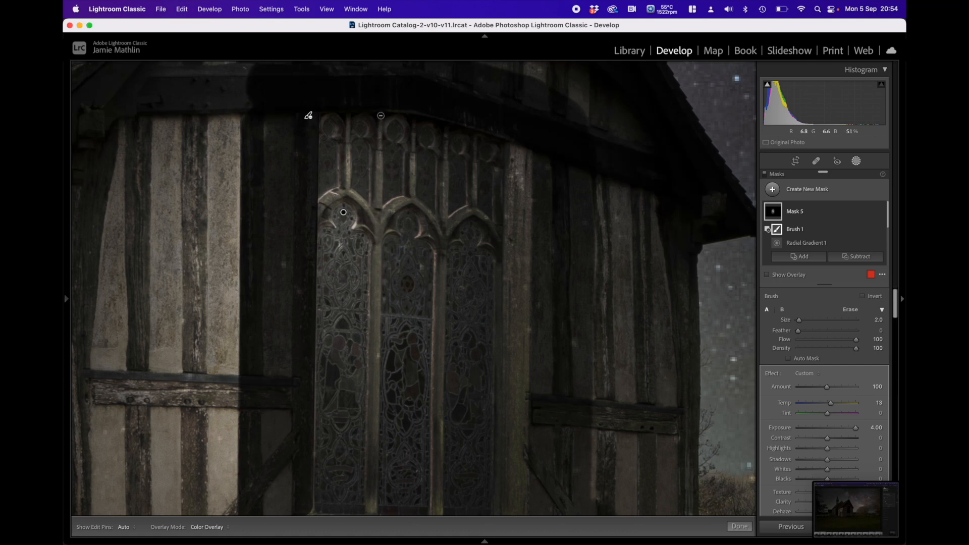
pyautogui.keyDown('shift'); pyautogui.click(378, 209); pyautogui.keyUp('shift')
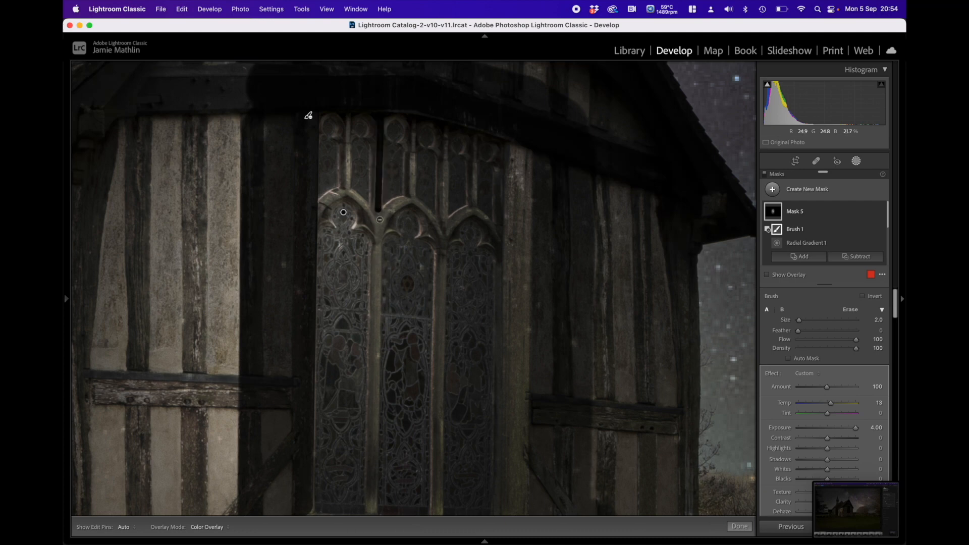
pyautogui.moveTo(380, 212); pyautogui.dragTo(378, 235)
pyautogui.moveTo(349, 193); pyautogui.dragTo(354, 195)
pyautogui.moveTo(377, 231)
pyautogui.mouseDown()
pyautogui.moveTo(349, 193)
pyautogui.moveTo(317, 222)
pyautogui.mouseUp()
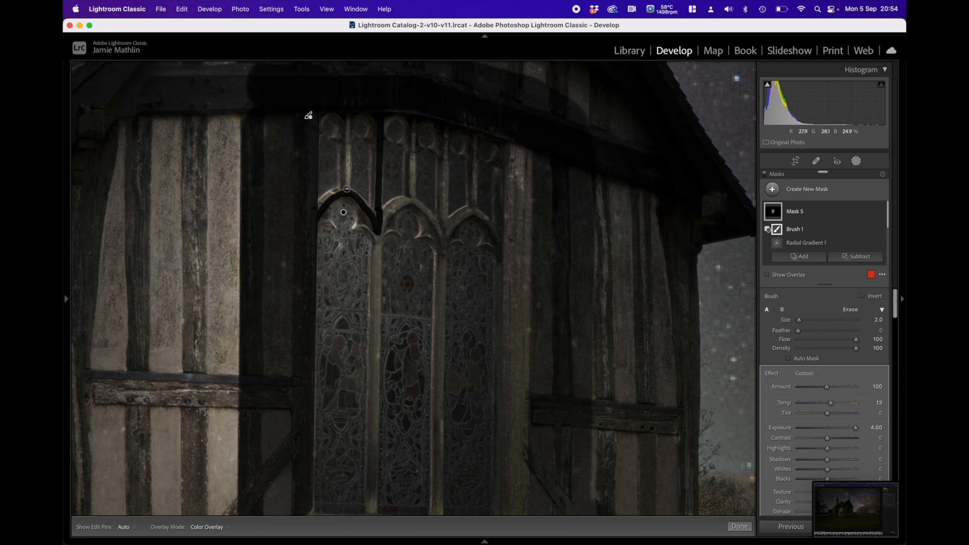
# Step: Subtract the upper mullions above the first and middle lights and the middle light's stone arch
pyautogui.keyDown('shift'); pyautogui.click(349, 118); pyautogui.keyUp('shift')
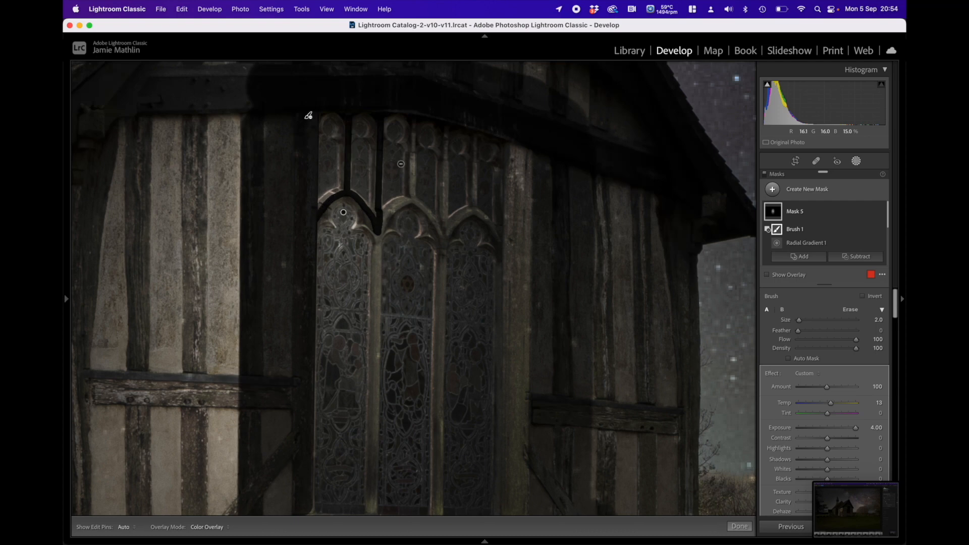
pyautogui.keyDown('shift'); pyautogui.click(414, 121); pyautogui.keyUp('shift')
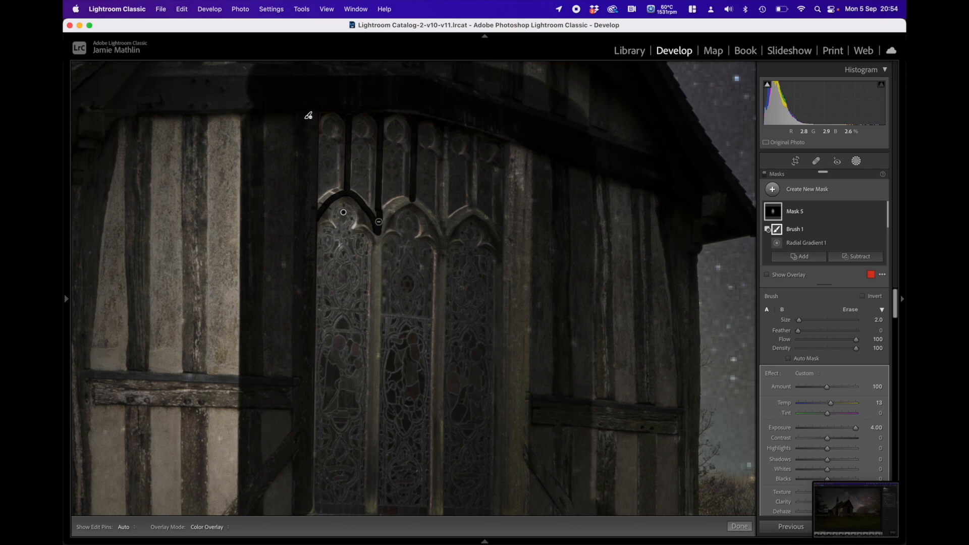
pyautogui.press('h')
pyautogui.press('h')
pyautogui.press('h')
pyautogui.moveTo(440, 234)
pyautogui.mouseDown()
pyautogui.moveTo(443, 242)
pyautogui.moveTo(452, 227)
pyautogui.mouseUp()
pyautogui.press('h')
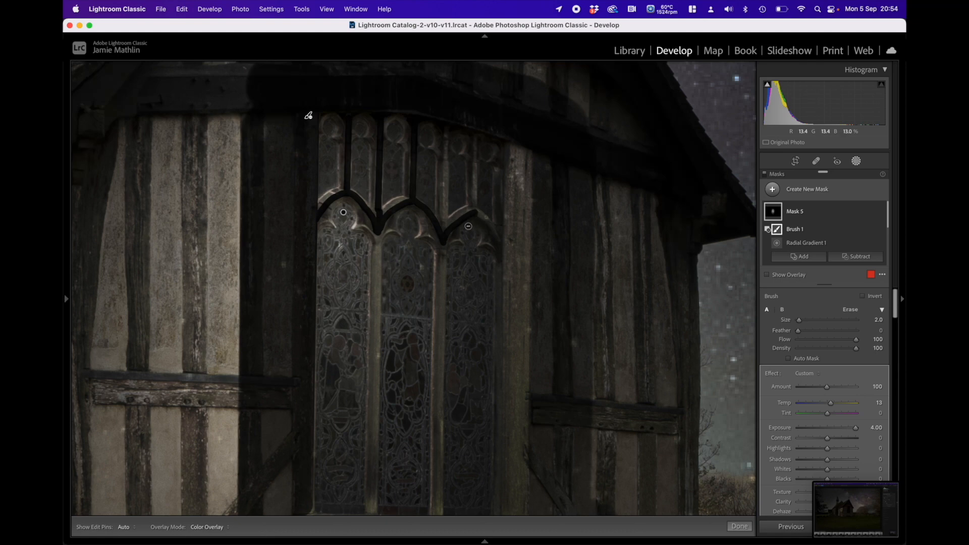
pyautogui.press('super+z')
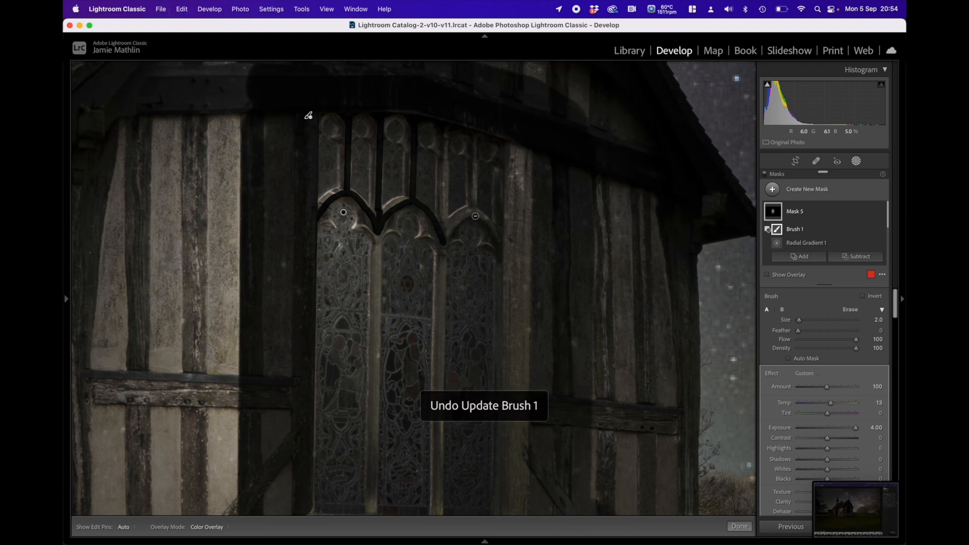
pyautogui.press('h')
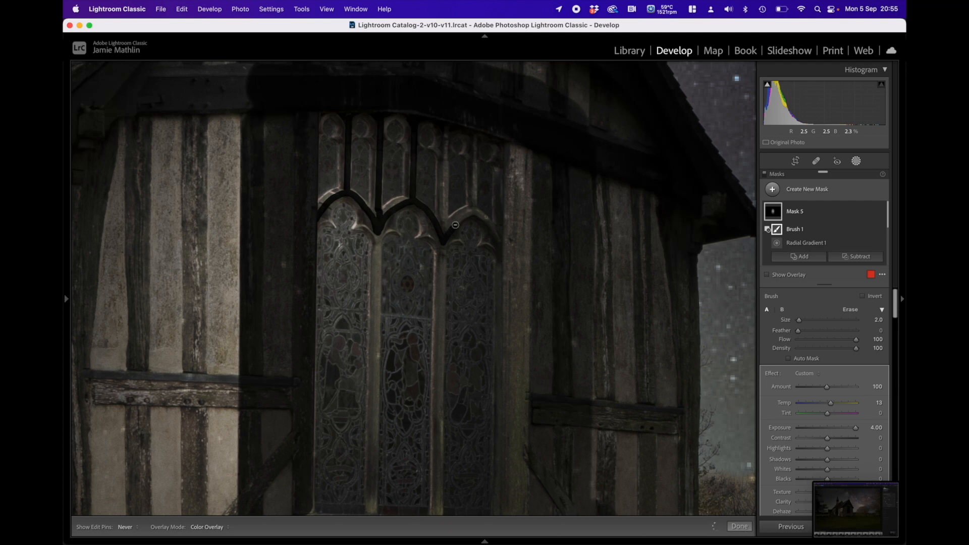
pyautogui.press('h')
pyautogui.press('super+z')
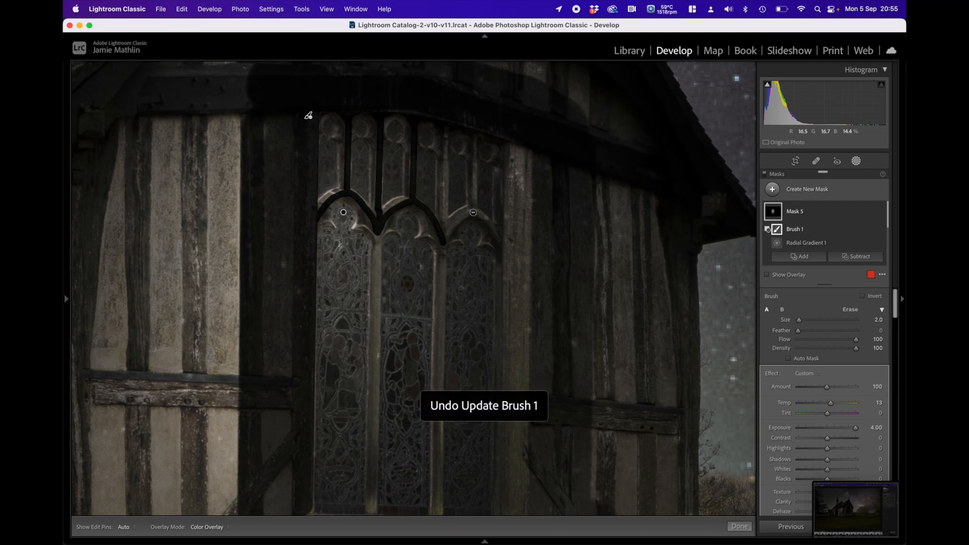
# Step: Subtract the third light's stone arch and the upper mullion rising from its peak
pyautogui.press('h')
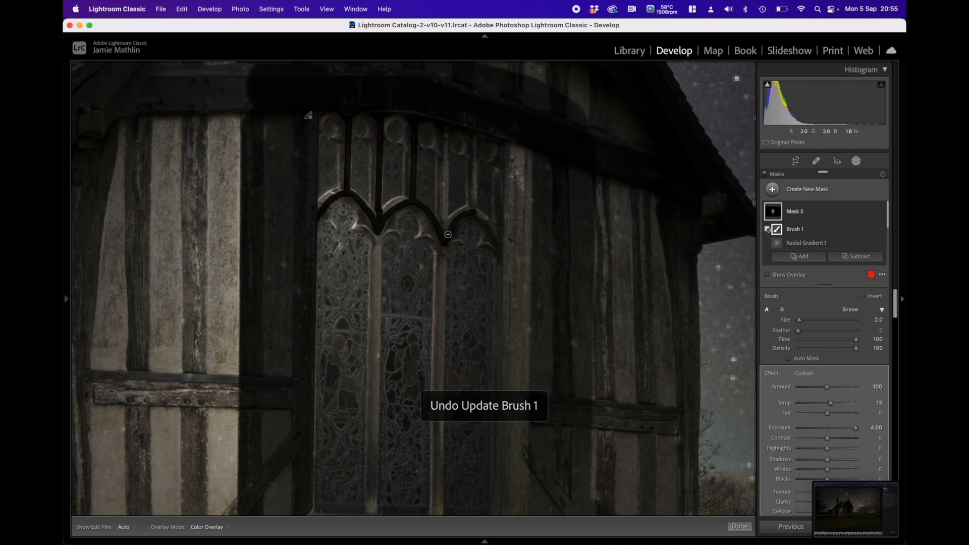
pyautogui.press('h')
pyautogui.press('h')
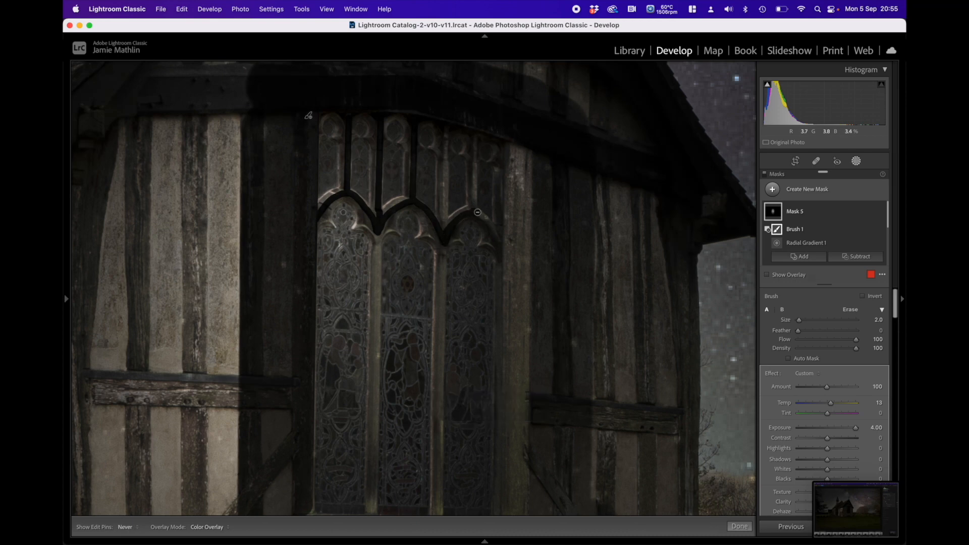
pyautogui.press('h')
pyautogui.keyDown('shift'); pyautogui.click(474, 134); pyautogui.keyUp('shift')
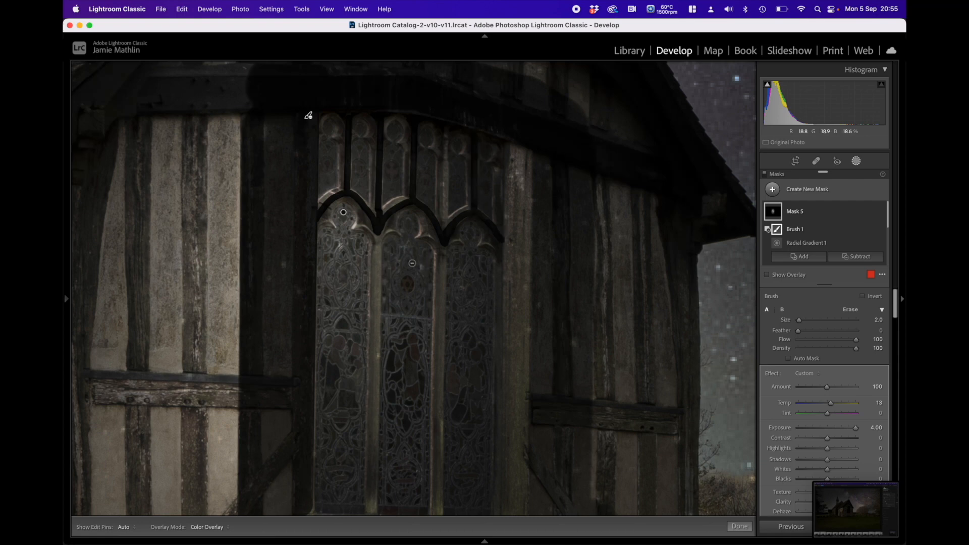
# Step: Subtract the two tall mullions separating the three stained-glass lights, from the arches down to the sill
pyautogui.moveTo(419, 290); pyautogui.dragTo(439, 189)
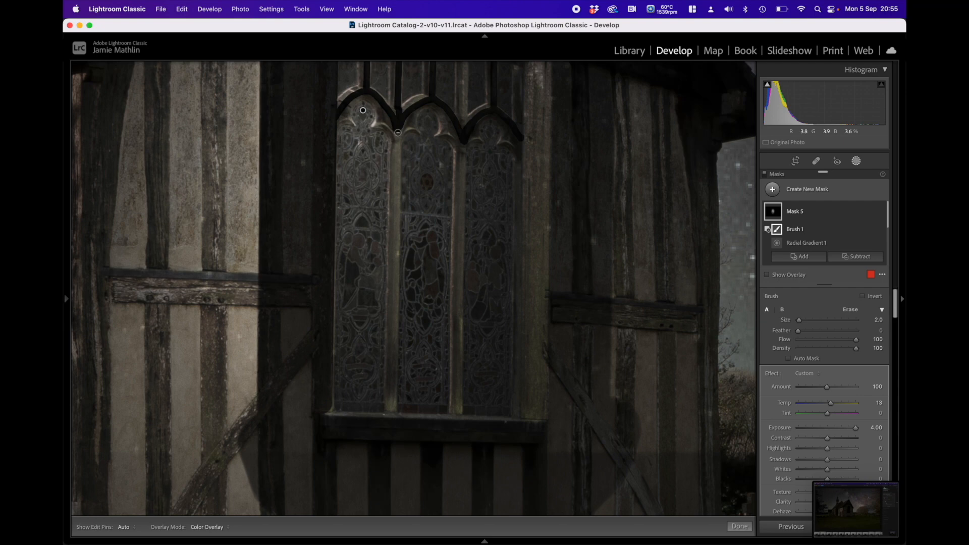
pyautogui.keyDown('shift'); pyautogui.click(393, 411); pyautogui.keyUp('shift')
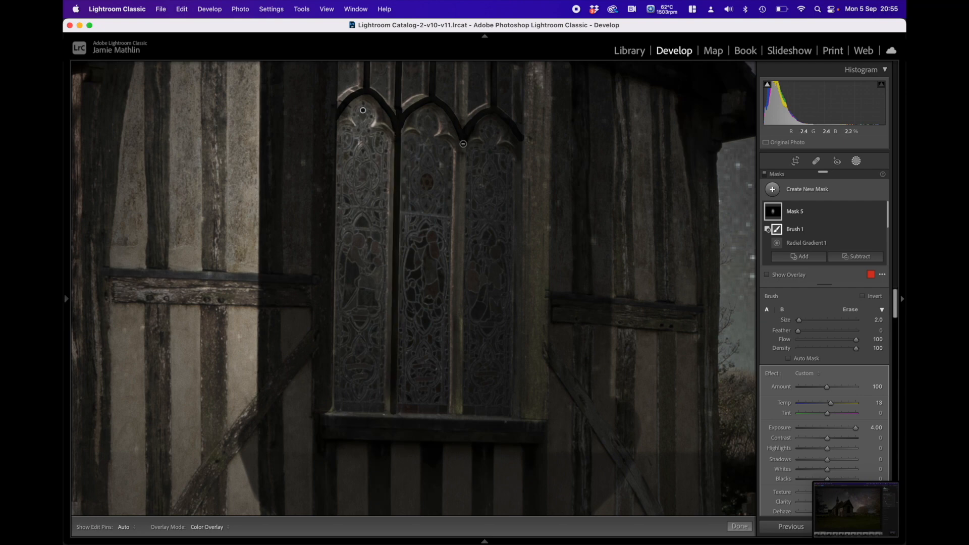
pyautogui.keyDown('shift'); pyautogui.click(457, 411); pyautogui.keyUp('shift')
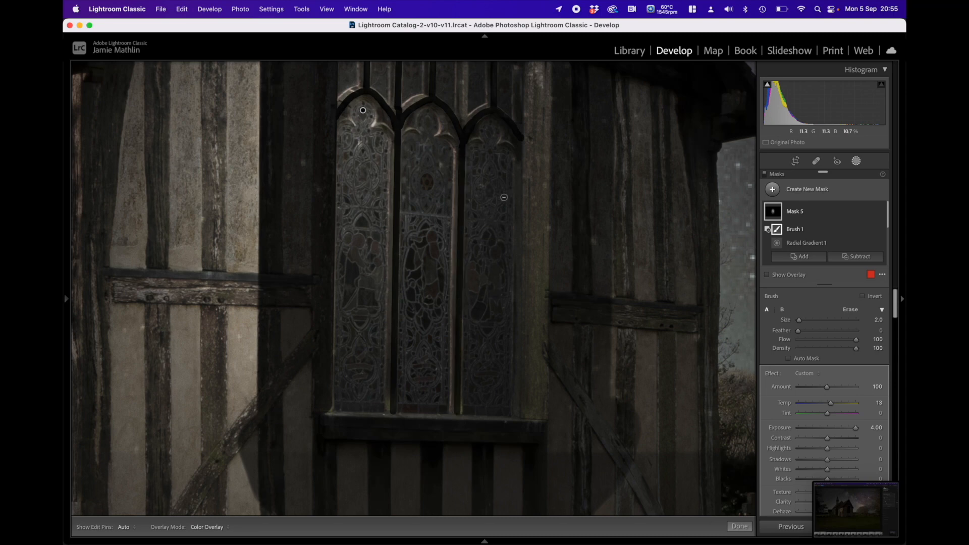
# Step: Set the brush to feather 19, flow 50 and size 11, and subtract the timber post along the window's right side
pyautogui.scroll(3, 462, 250)
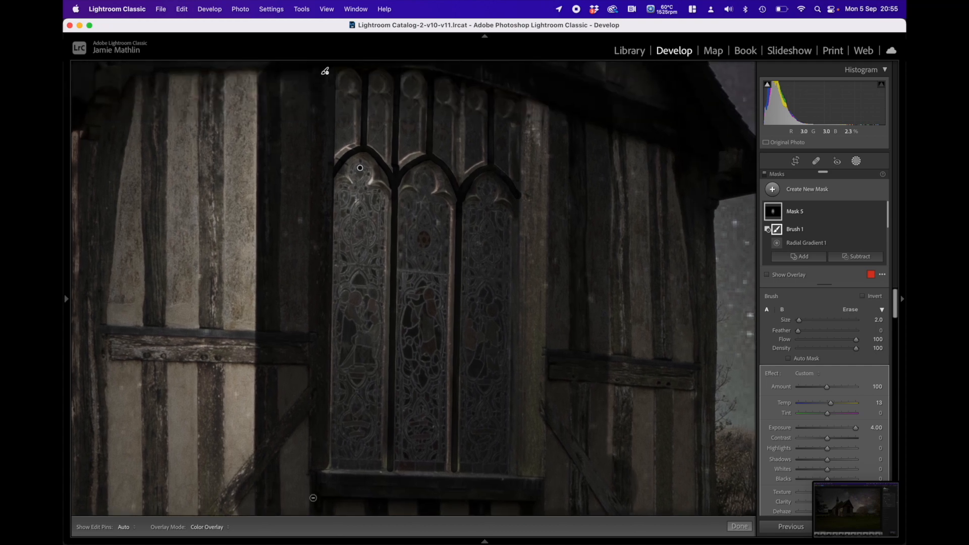
pyautogui.press('h')
pyautogui.press('h')
pyautogui.scroll(2, 480, 278)
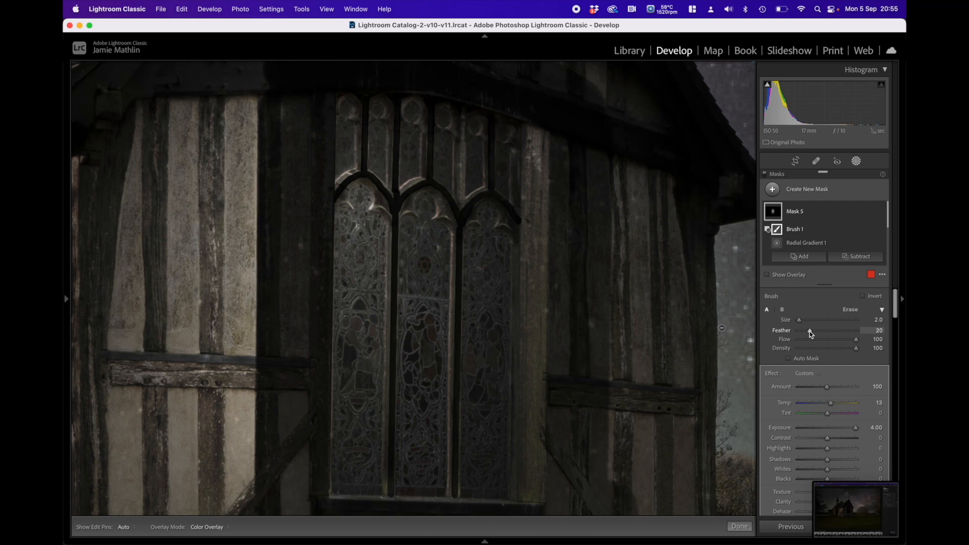
pyautogui.moveTo(826, 339); pyautogui.dragTo(825, 340)
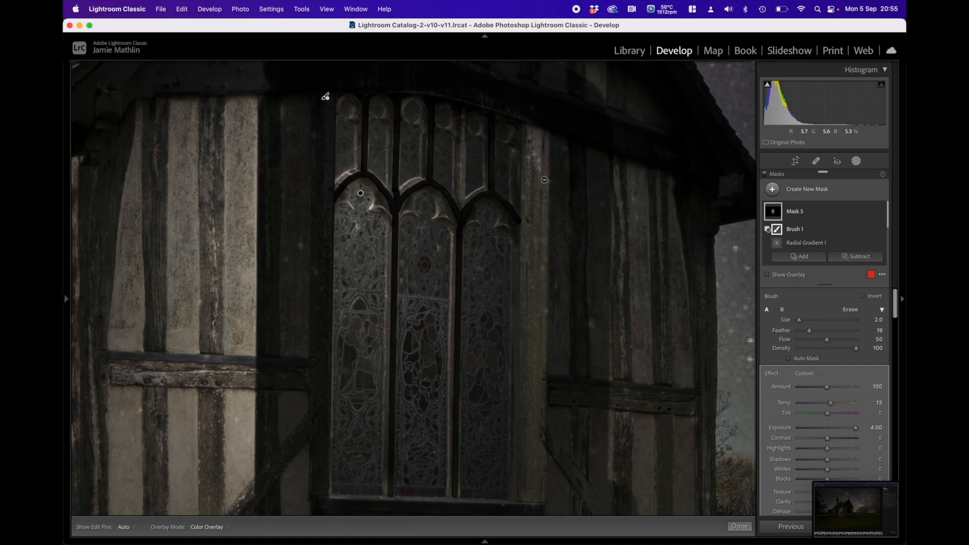
pyautogui.scroll(5, 534, 186)
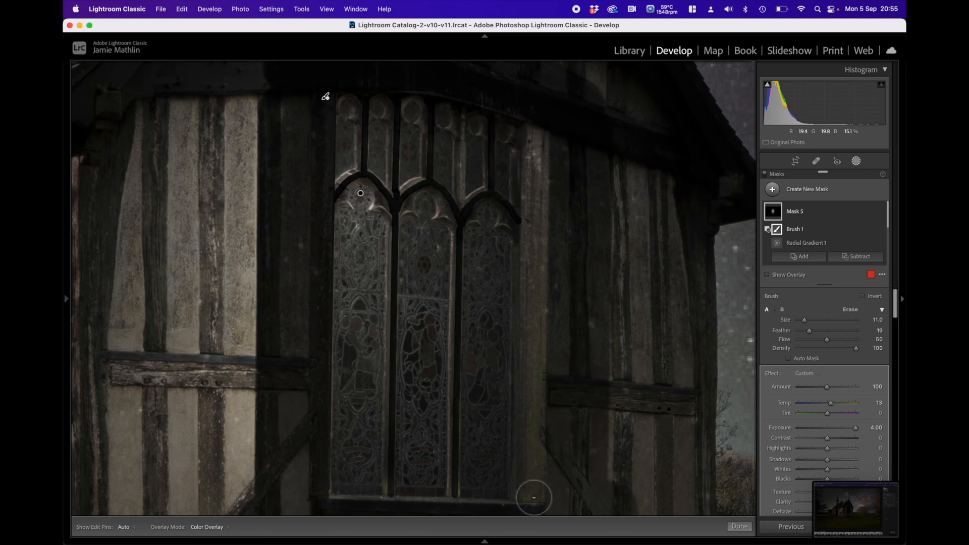
pyautogui.keyDown('shift'); pyautogui.click(534, 498); pyautogui.keyUp('shift')
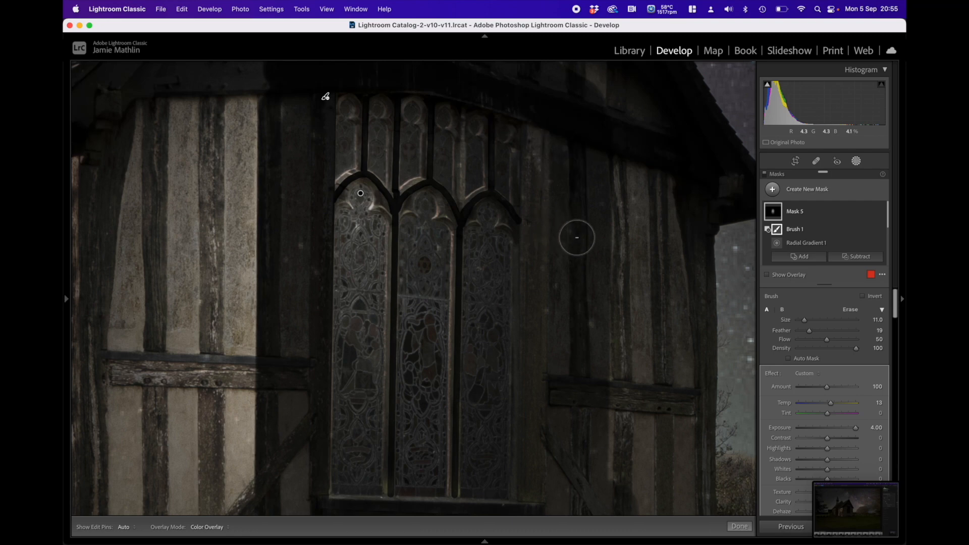
# Step: Reduce the brush to size 4 and softly subtract the edges of the upper mullions and the window's right-hand jamb
pyautogui.scroll(-7, 493, 204)
pyautogui.moveTo(486, 191); pyautogui.dragTo(460, 211)
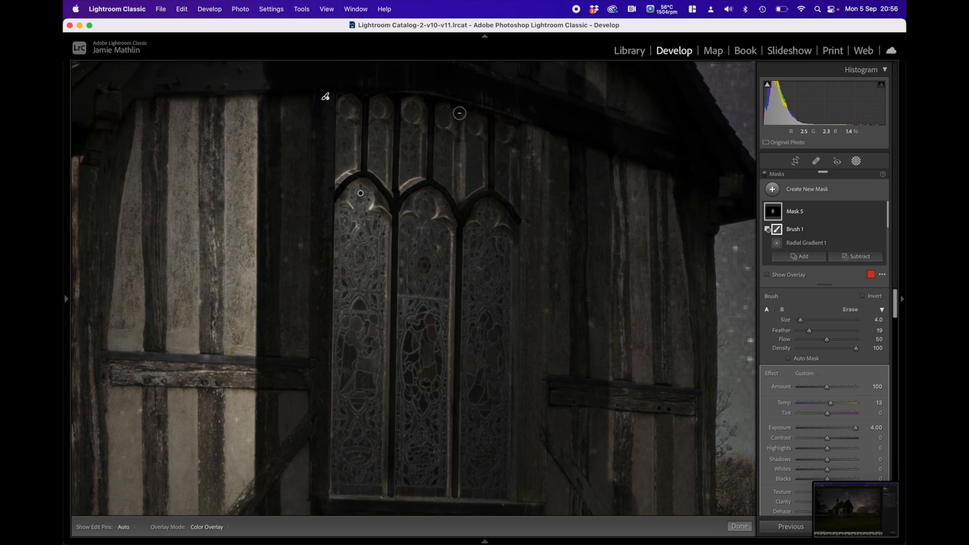
pyautogui.keyDown('shift'); pyautogui.click(459, 201); pyautogui.keyUp('shift')
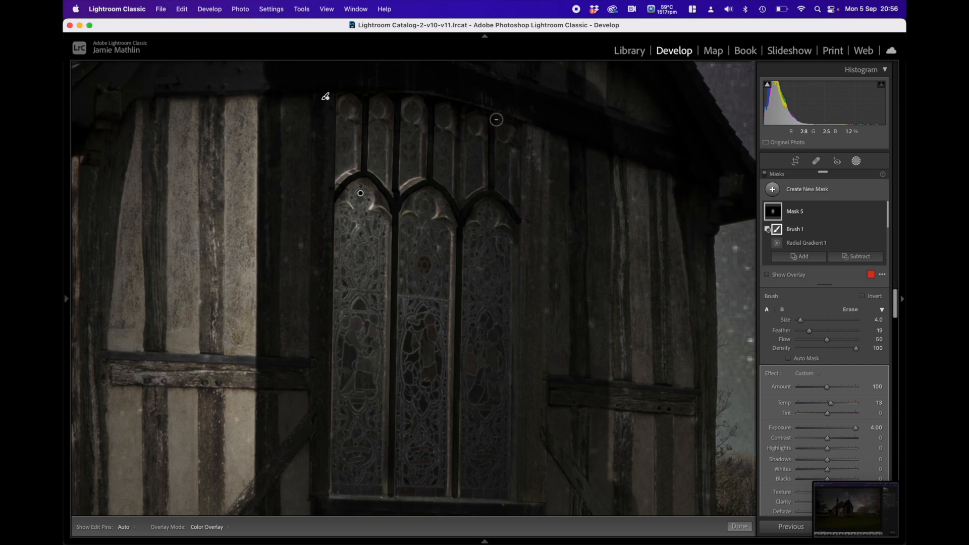
pyautogui.moveTo(518, 148); pyautogui.dragTo(515, 211)
pyautogui.moveTo(359, 97)
pyautogui.mouseDown()
pyautogui.moveTo(360, 166)
pyautogui.moveTo(338, 181)
pyautogui.moveTo(367, 172)
pyautogui.moveTo(388, 203)
pyautogui.moveTo(420, 184)
pyautogui.moveTo(396, 197)
pyautogui.mouseUp()
pyautogui.click(387, 115)
pyautogui.keyDown('shift'); pyautogui.click(391, 189); pyautogui.keyUp('shift')
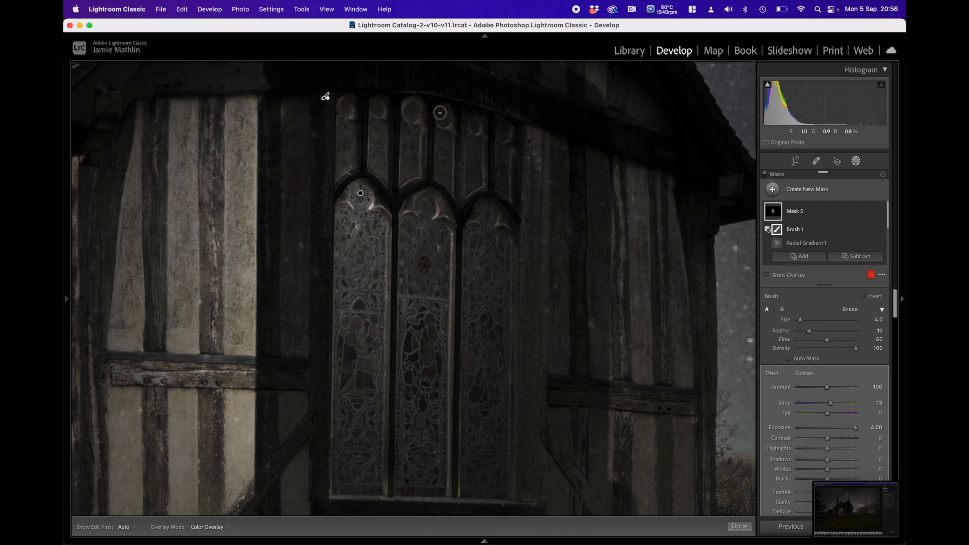
pyautogui.click(424, 107)
pyautogui.keyDown('shift'); pyautogui.click(427, 178); pyautogui.keyUp('shift')
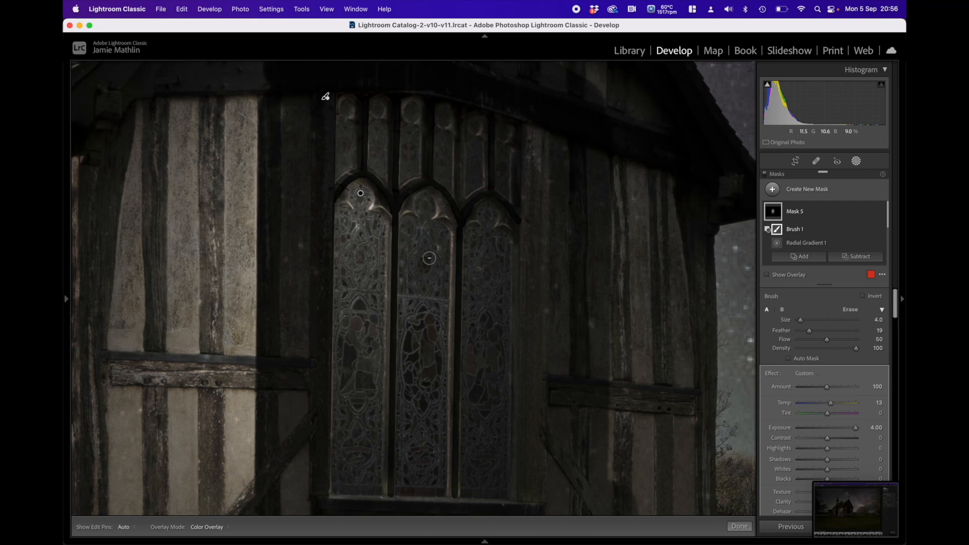
# Step: Softly subtract the remaining bright edges of the two tall mullions down to the sill
pyautogui.click(392, 214)
pyautogui.keyDown('shift'); pyautogui.click(386, 492); pyautogui.keyUp('shift')
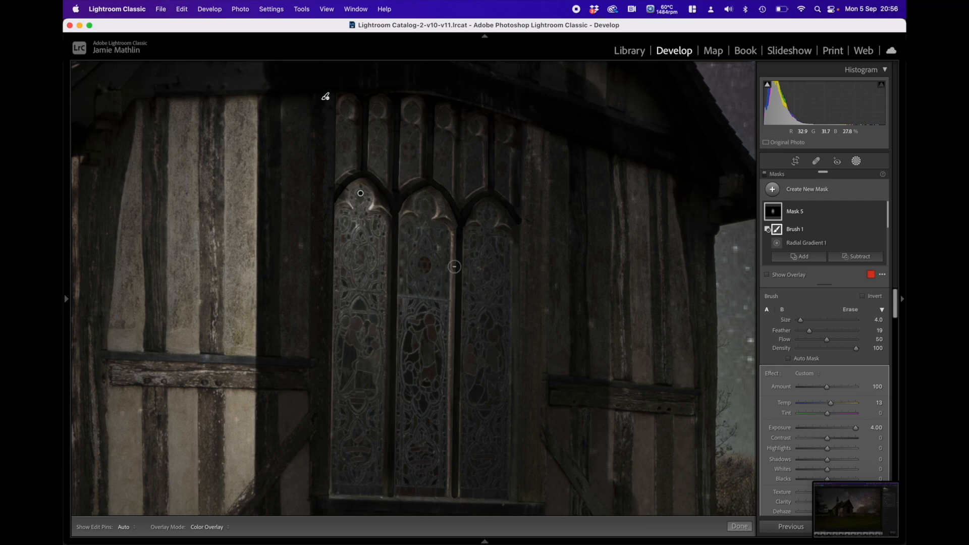
pyautogui.keyDown('shift'); pyautogui.click(452, 492); pyautogui.keyUp('shift')
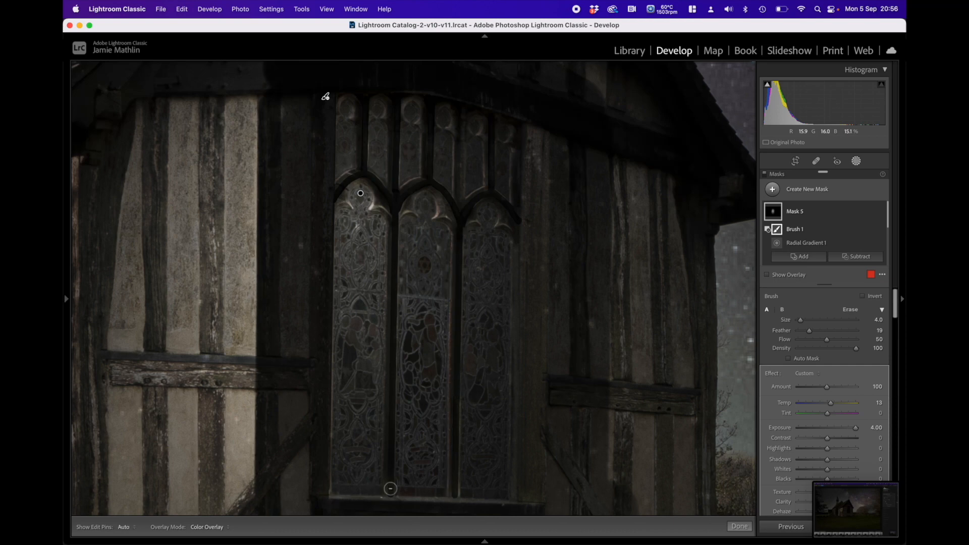
# Step: Lower the brush flow to 39 and size to 2, and subtract the curved stone tracery inside the three arch heads
pyautogui.moveTo(822, 339); pyautogui.dragTo(820, 340)
pyautogui.keyDown('shift'); pyautogui.click(536, 509); pyautogui.keyUp('shift')
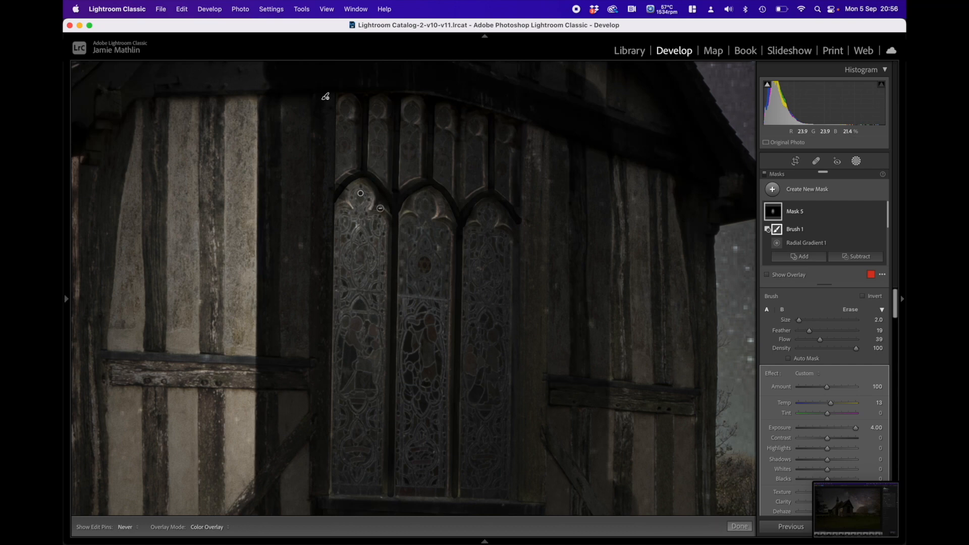
pyautogui.press('h')
pyautogui.press('h')
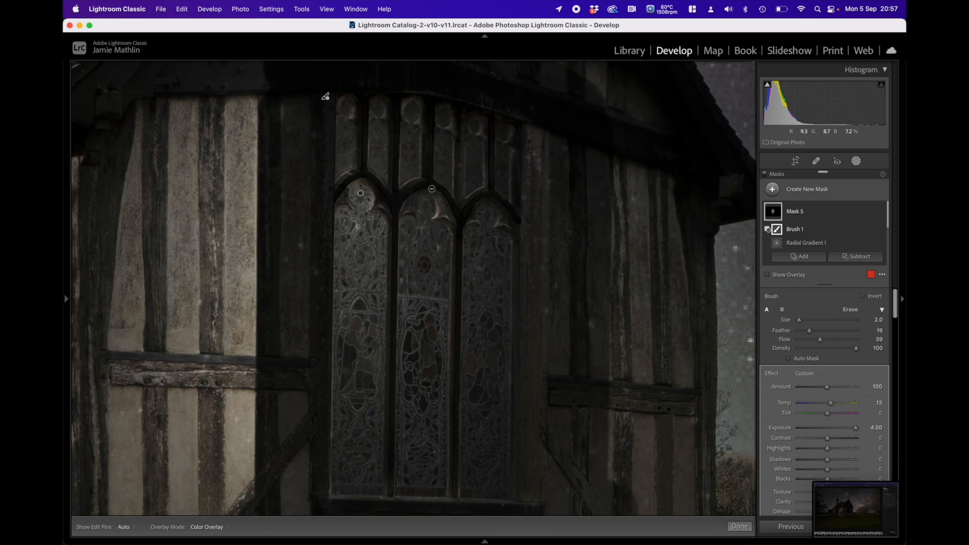
pyautogui.press('h')
pyautogui.press('h')
pyautogui.press('h')
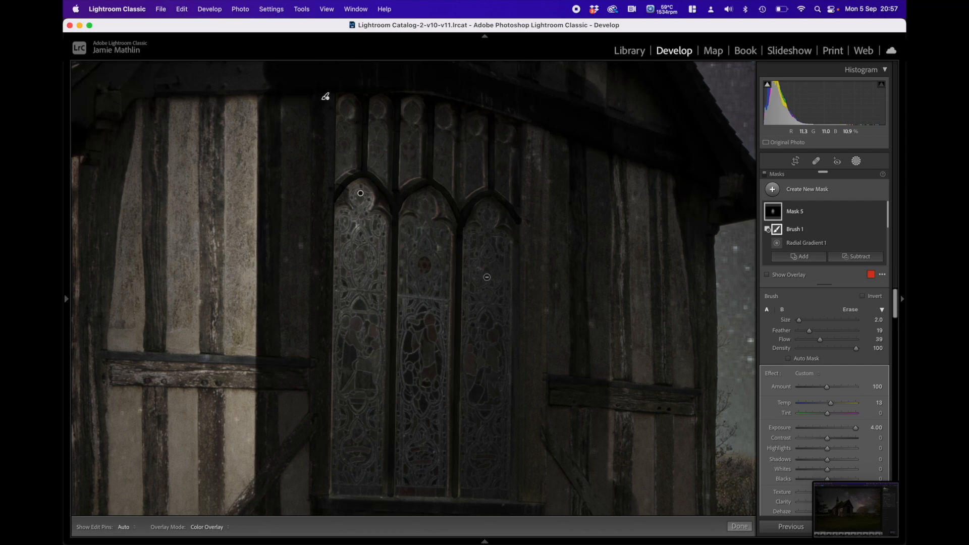
# Step: Set the brush to size 20, feather 0 and flow 100, and subtract the gable wall around the window from the mask
pyautogui.moveTo(67, 298)
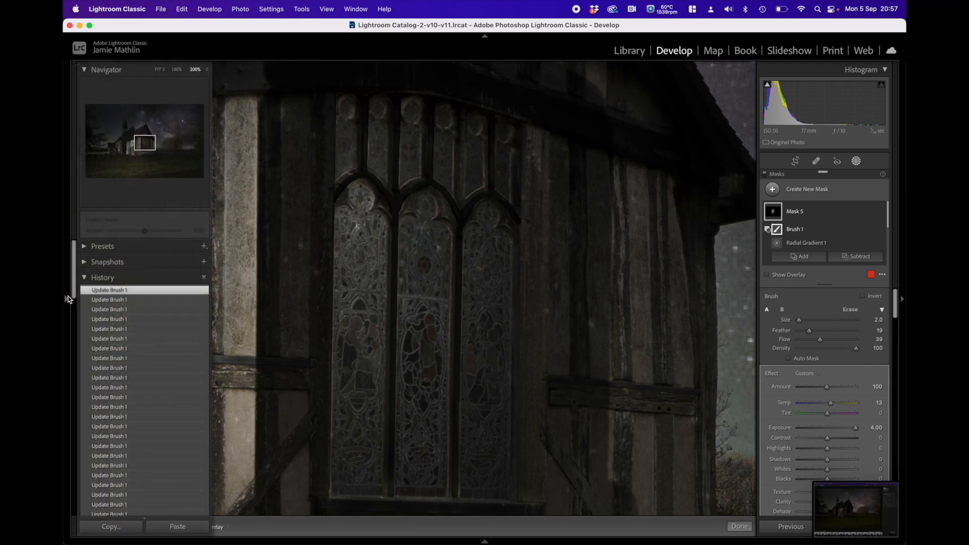
pyautogui.click(176, 70)
pyautogui.scroll(9, 456, 171)
pyautogui.moveTo(810, 331); pyautogui.dragTo(792, 332)
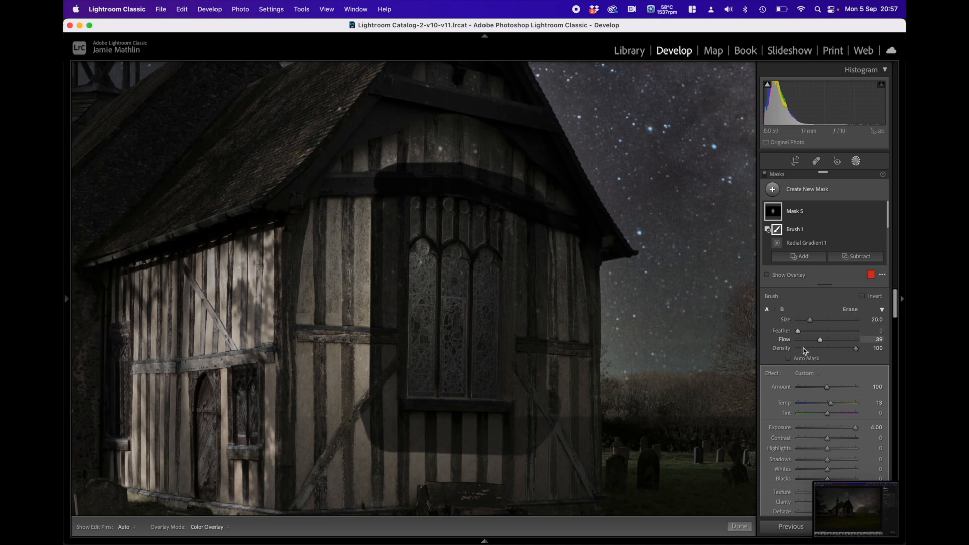
pyautogui.press('h')
pyautogui.moveTo(381, 138)
pyautogui.mouseDown()
pyautogui.moveTo(547, 161)
pyautogui.moveTo(567, 199)
pyautogui.moveTo(573, 282)
pyautogui.mouseUp()
pyautogui.press('h')
pyautogui.keyDown('shift'); pyautogui.click(570, 442); pyautogui.keyUp('shift')
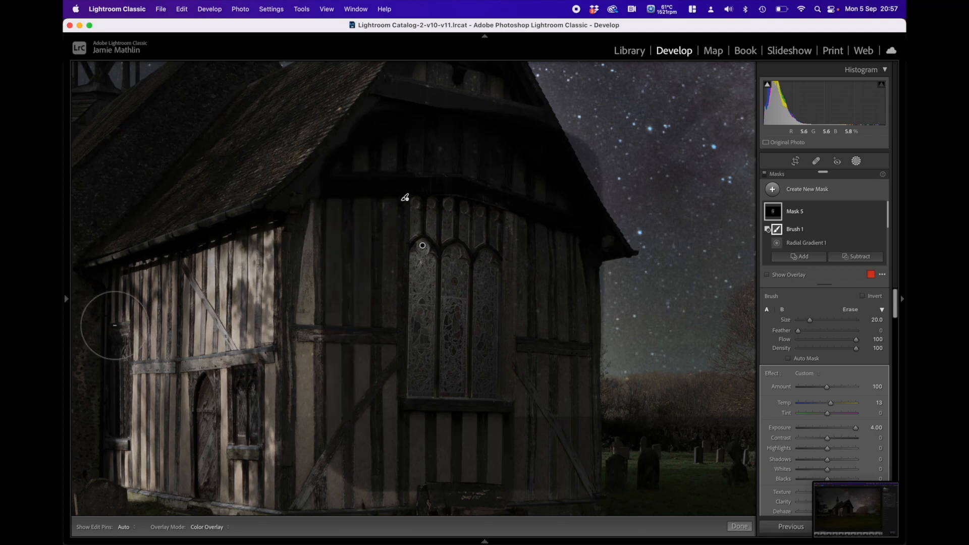
pyautogui.moveTo(69, 301)
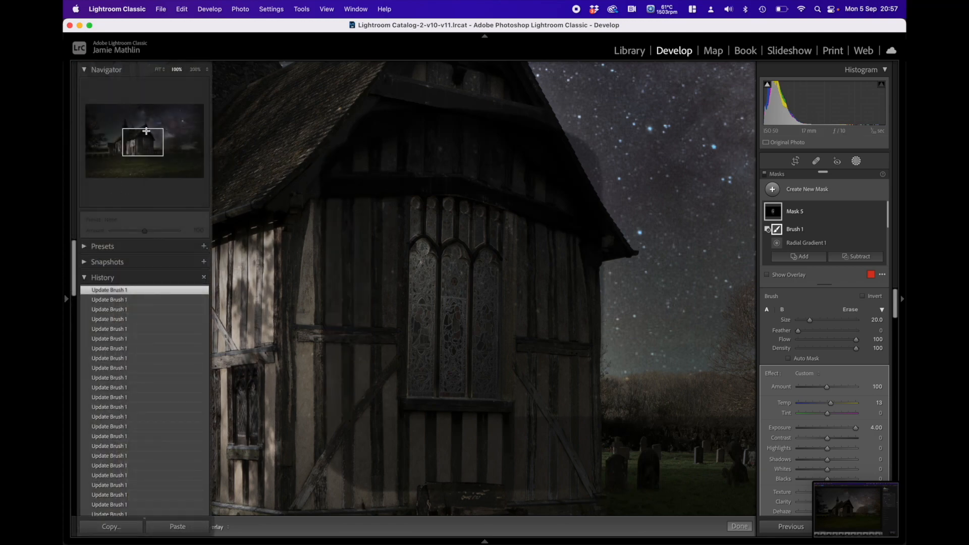
pyautogui.click(158, 70)
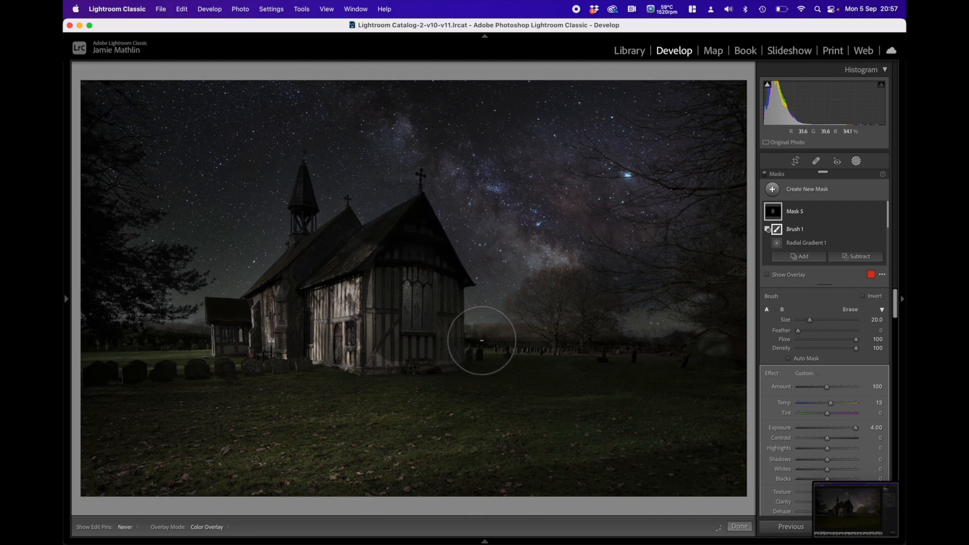
# Step: Subtract the wall beside the window and the gable above it from the mask, and check the result with the edit pins toggled
pyautogui.moveTo(358, 359)
pyautogui.mouseDown()
pyautogui.moveTo(348, 336)
pyautogui.moveTo(351, 249)
pyautogui.moveTo(395, 205)
pyautogui.mouseUp()
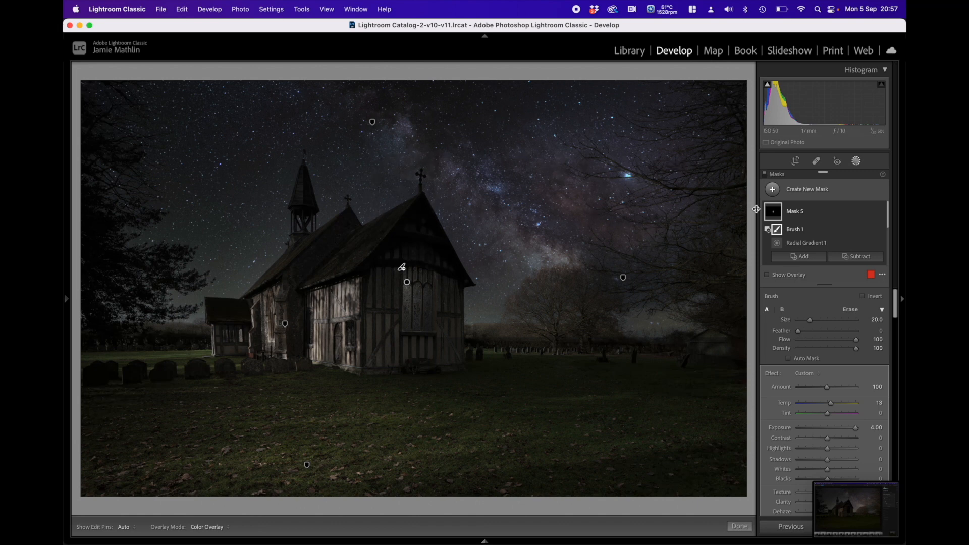
pyautogui.moveTo(776, 217)
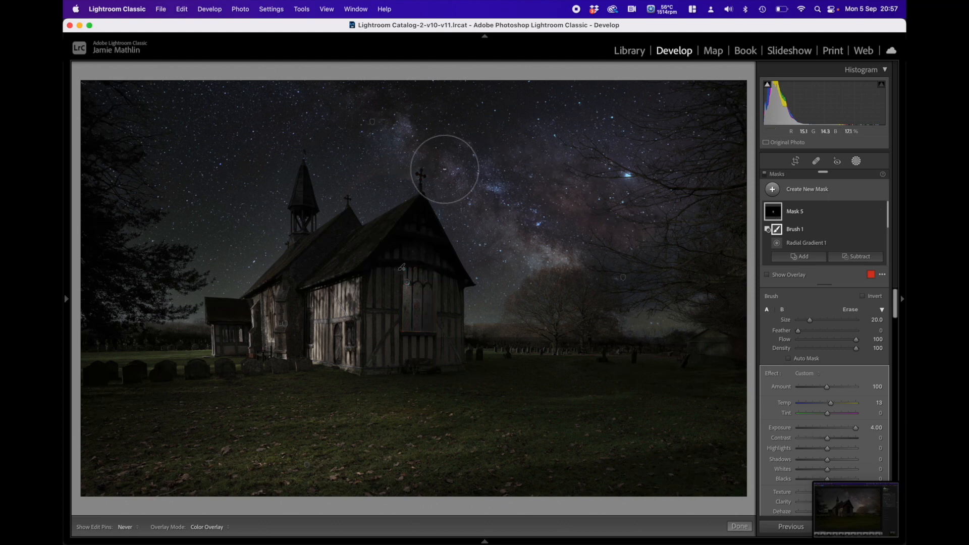
pyautogui.press('h')
pyautogui.press('h')
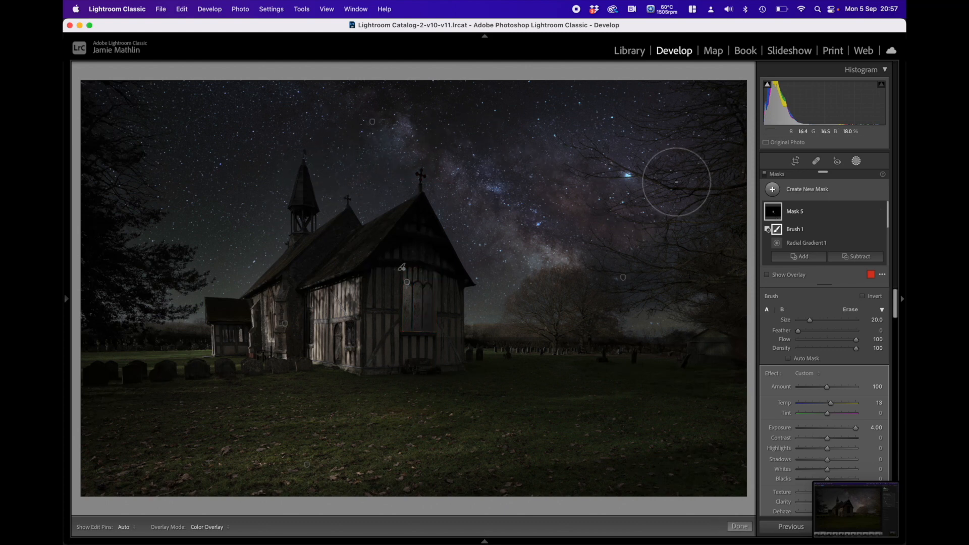
pyautogui.moveTo(775, 214)
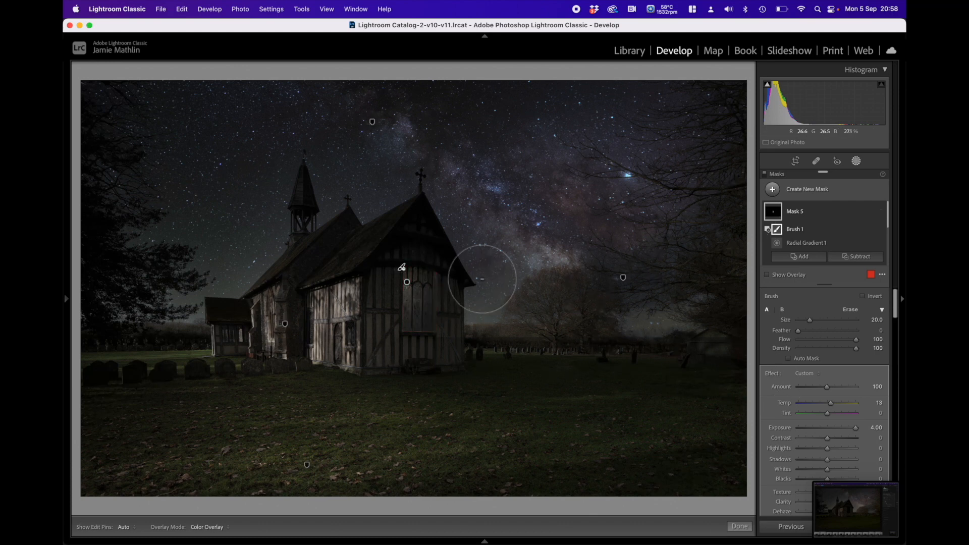
# Step: Duplicate the window mask twice and set the second copy's exposure to 0.98
pyautogui.rightClick(408, 284)
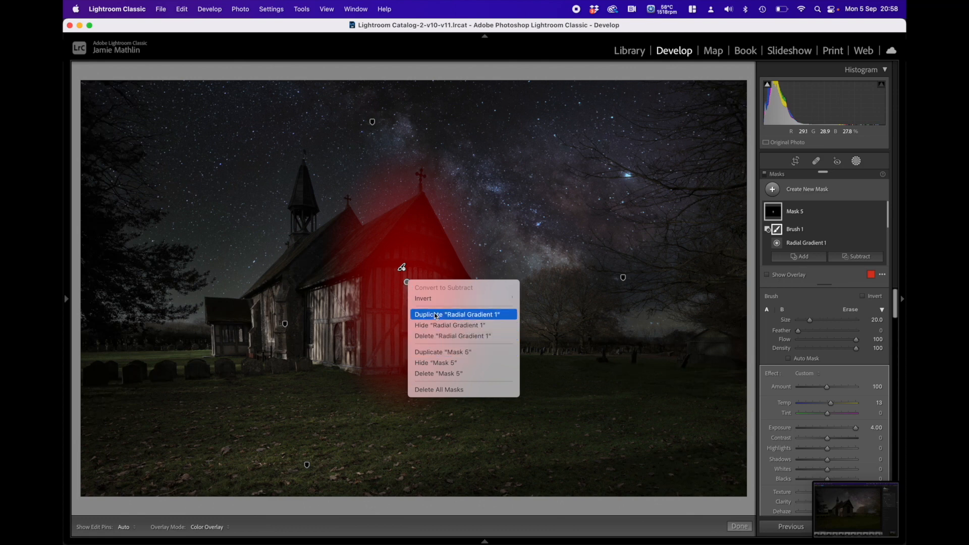
pyautogui.click(436, 353)
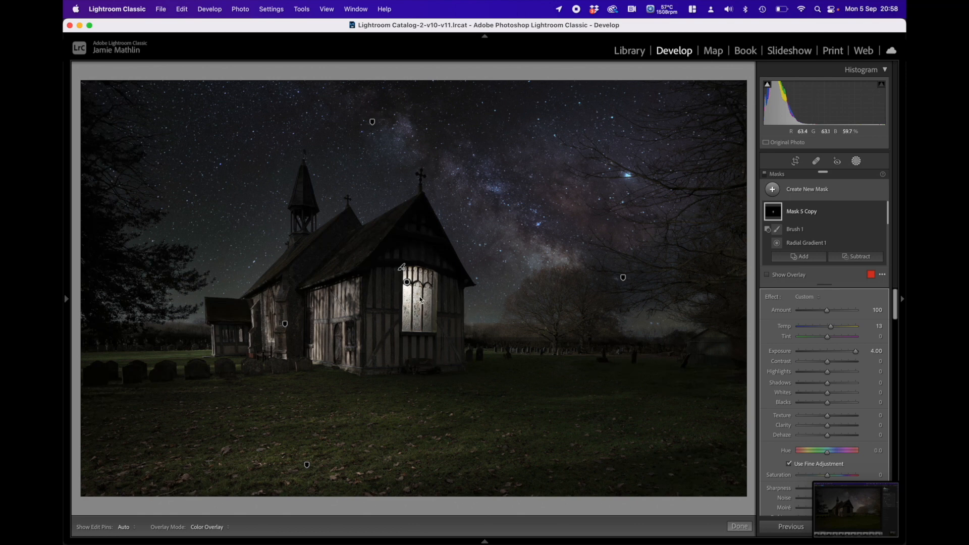
pyautogui.rightClick(408, 285)
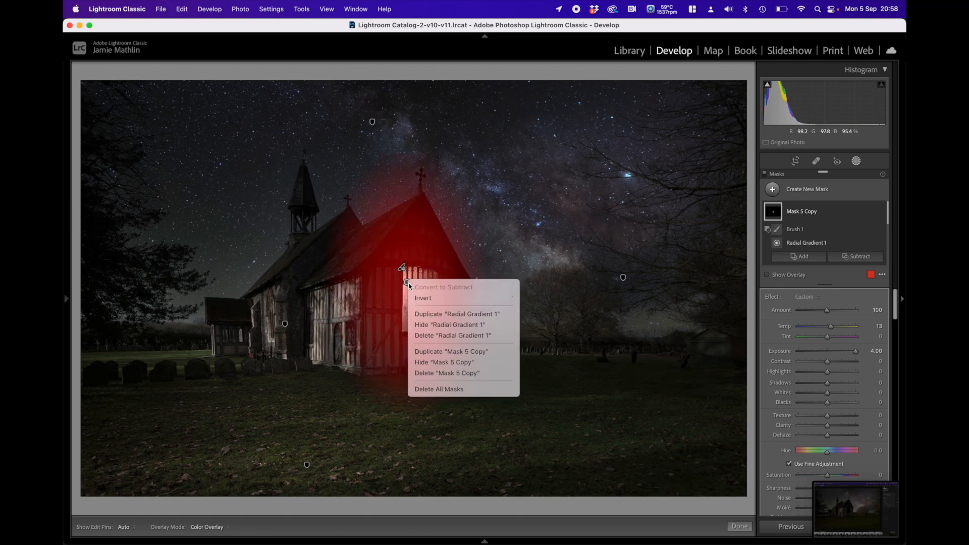
pyautogui.click(425, 352)
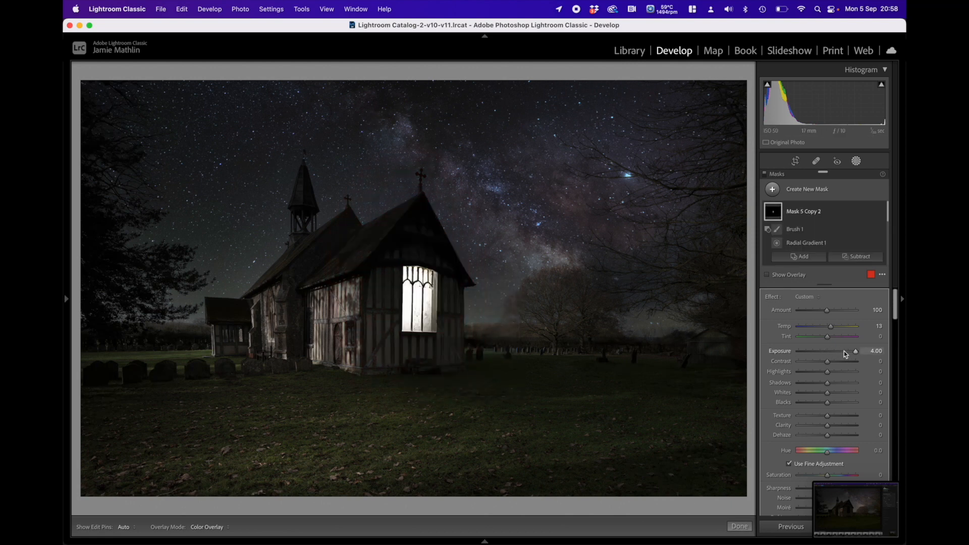
pyautogui.moveTo(853, 354); pyautogui.dragTo(833, 356)
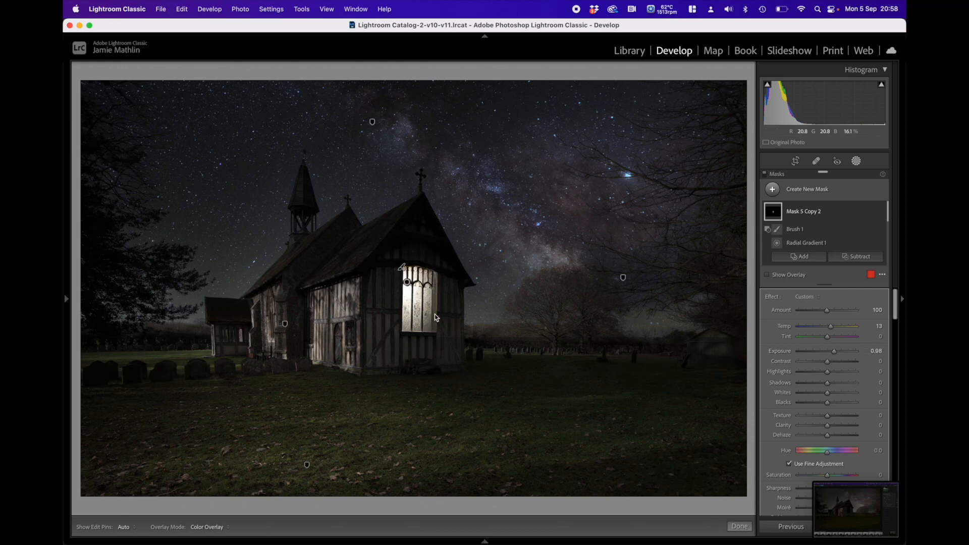
# Step: Add a subtracting brush to Mask 5 Copy 2 at size 1, feather 50 and flow 54, and paint over the window's right-hand arch tracery
pyautogui.moveTo(68, 299)
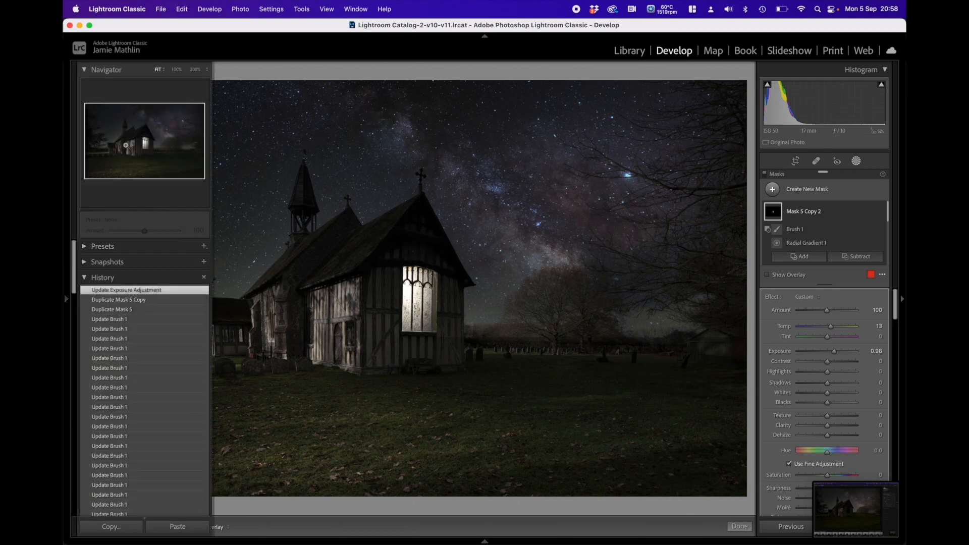
pyautogui.click(178, 76)
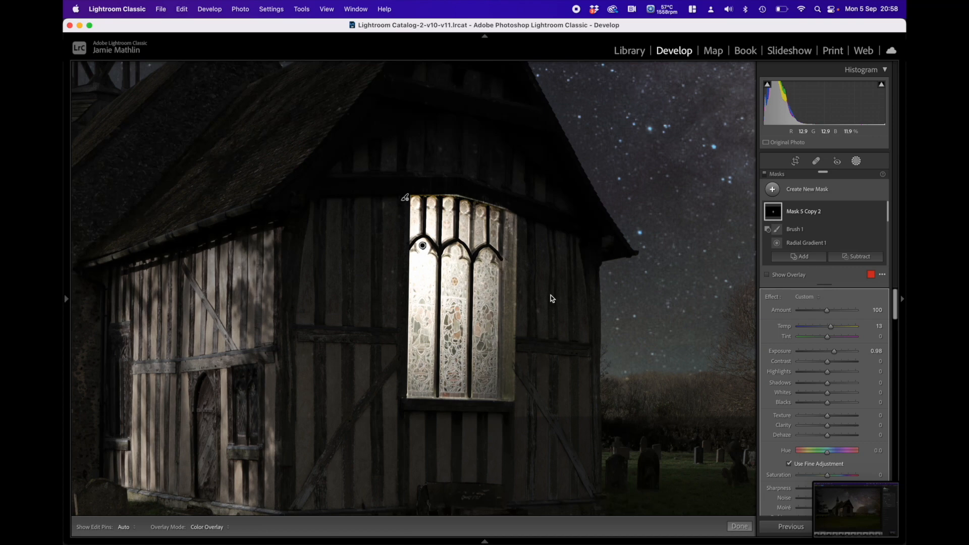
pyautogui.click(846, 256)
pyautogui.click(835, 322)
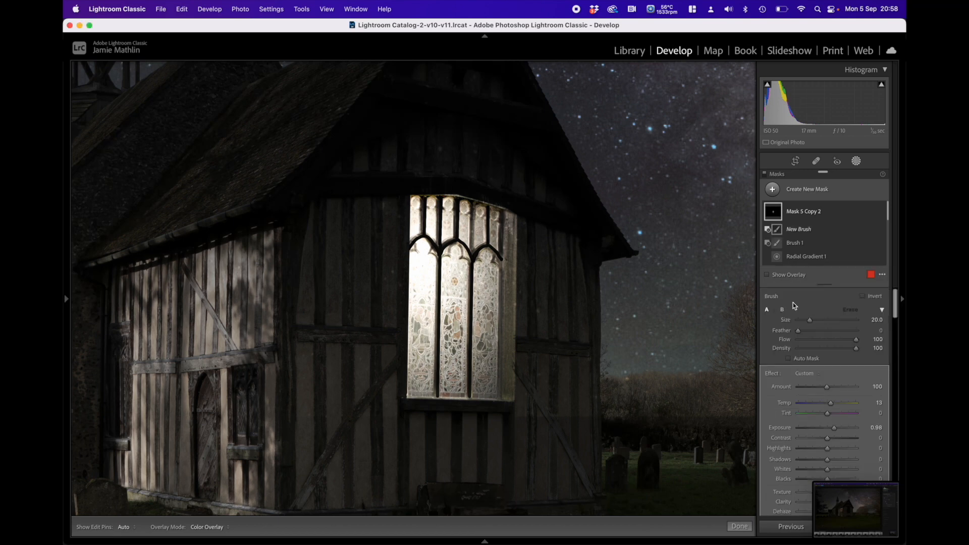
pyautogui.moveTo(821, 331); pyautogui.dragTo(829, 331)
pyautogui.click(829, 340)
pyautogui.scroll(-8, 519, 269)
pyautogui.click(500, 257)
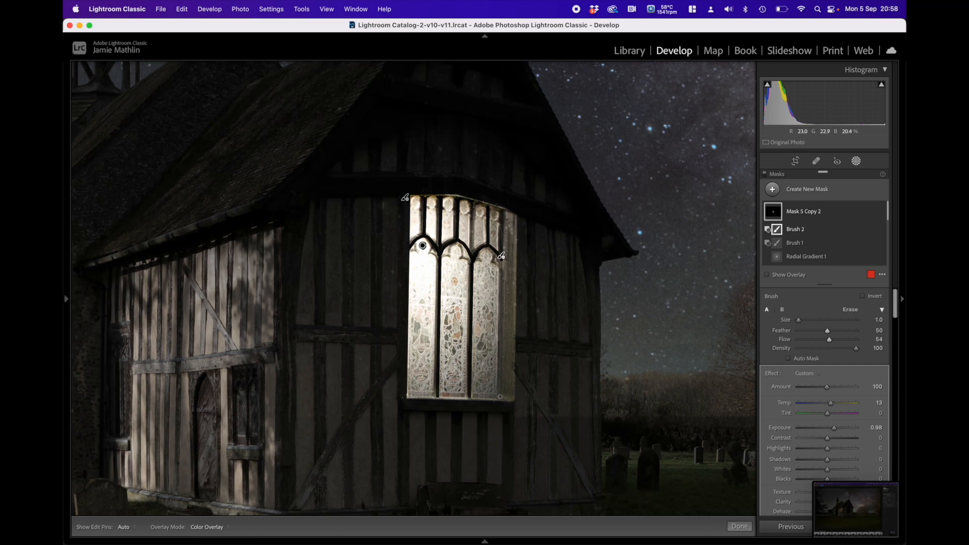
pyautogui.moveTo(501, 253); pyautogui.dragTo(501, 255)
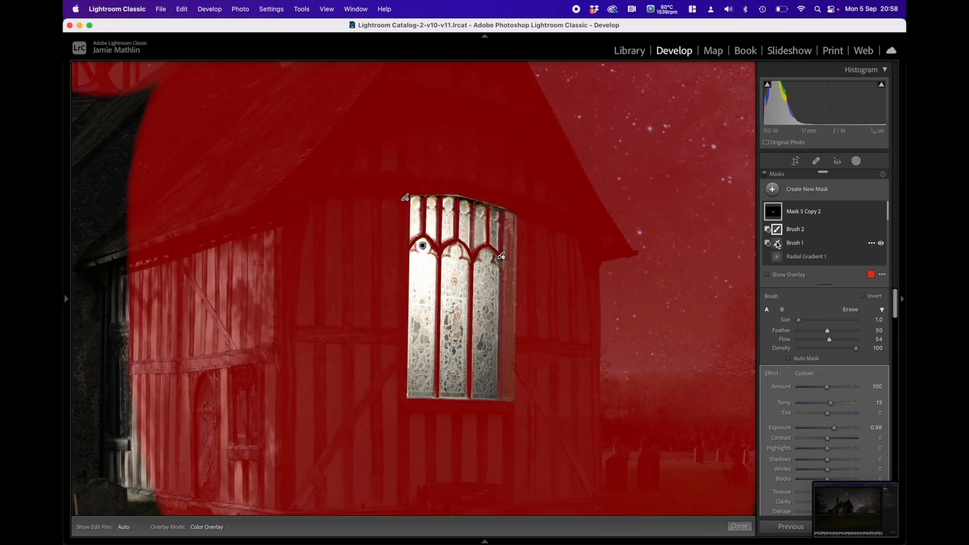
# Step: Raise the brush flow to 72 and size to 2, and refine the window's stonework edges with both subtracting brushes
pyautogui.click(778, 244)
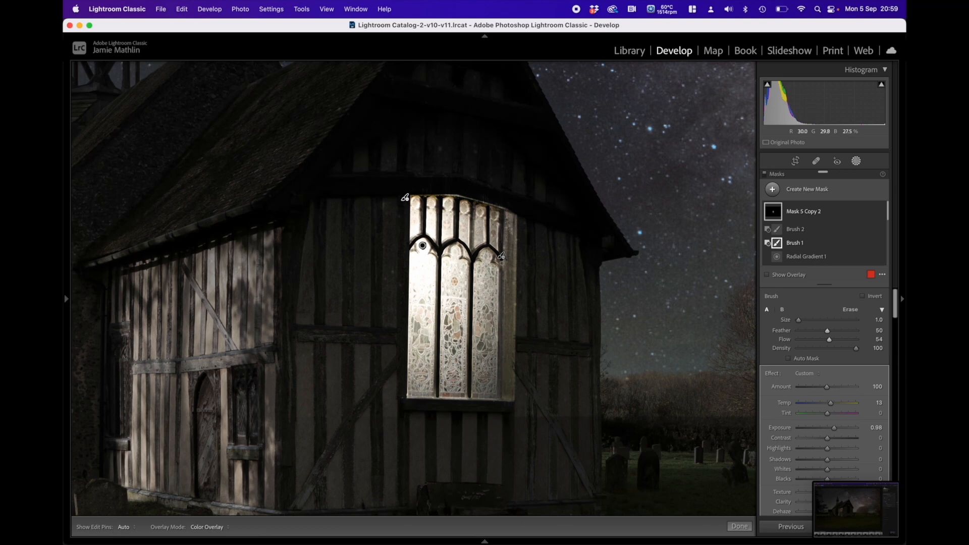
pyautogui.click(840, 340)
pyautogui.press('[')
pyautogui.press('h')
pyautogui.click(501, 256)
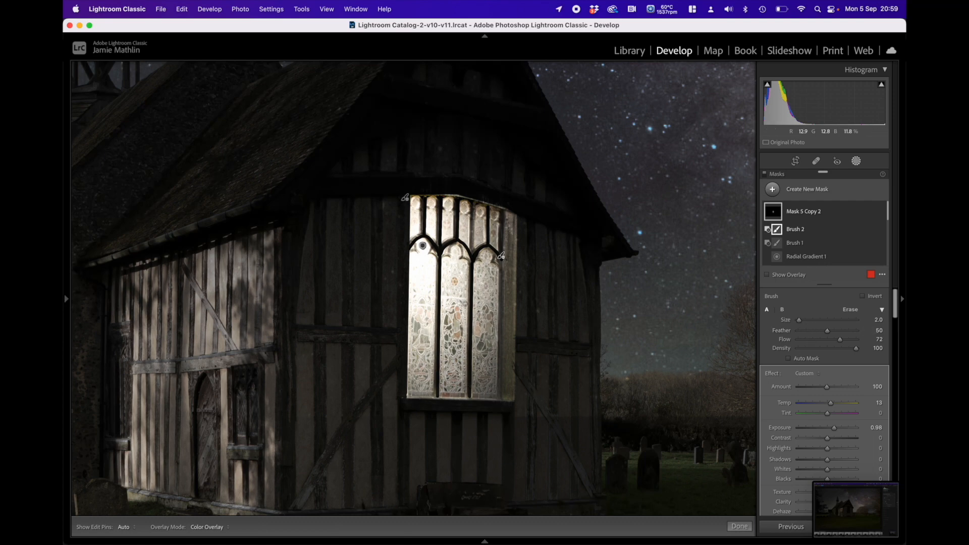
# Step: Set Mask 5 Copy's clarity to 47 and temperature to 43
pyautogui.moveTo(65, 282)
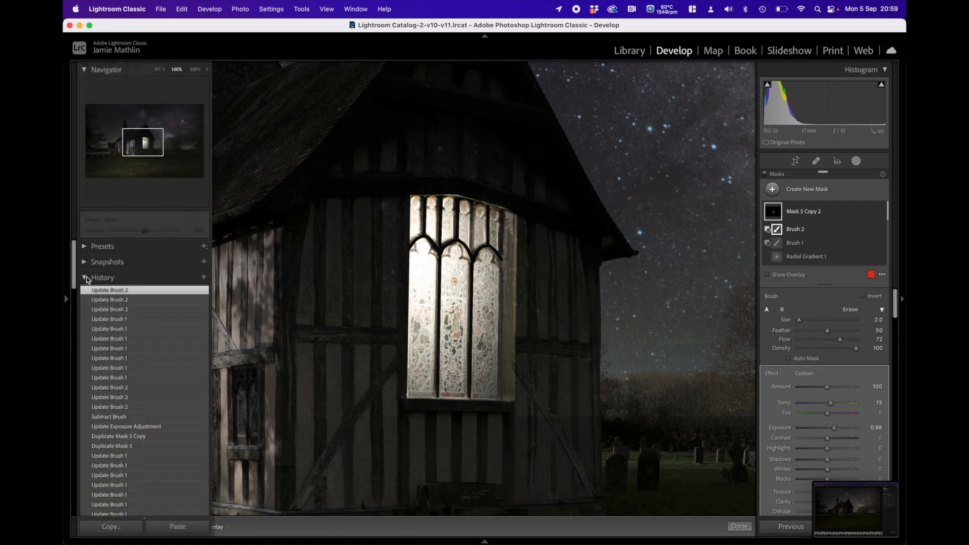
pyautogui.click(159, 69)
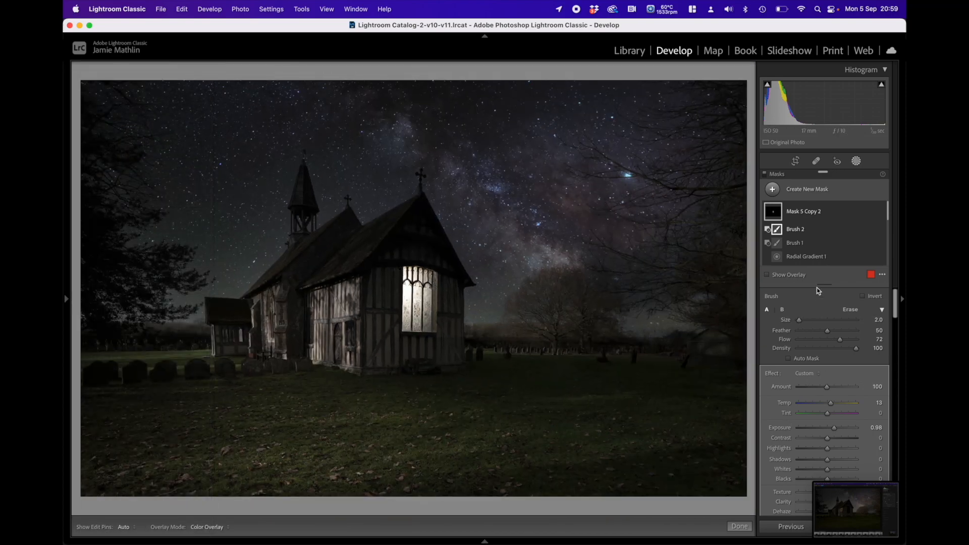
pyautogui.scroll(-2, 783, 225)
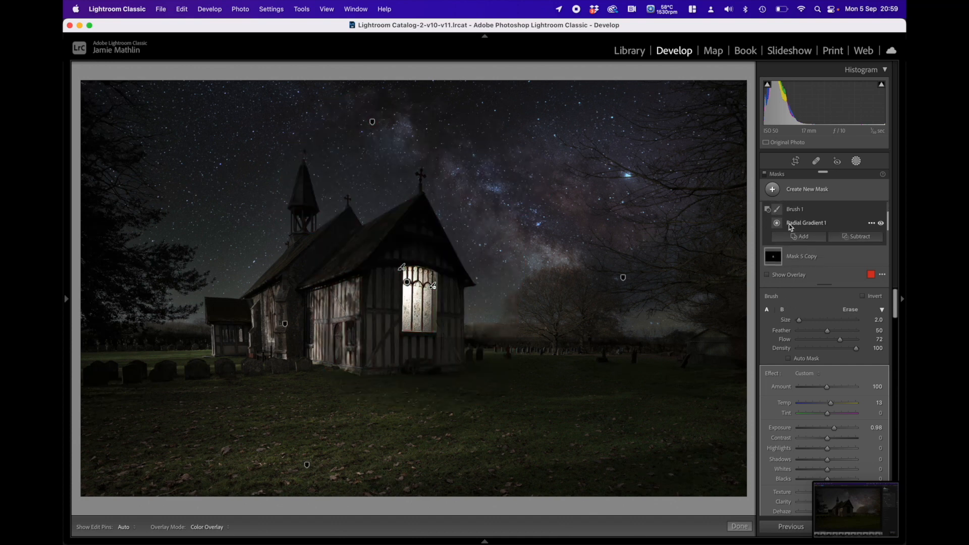
pyautogui.click(774, 241)
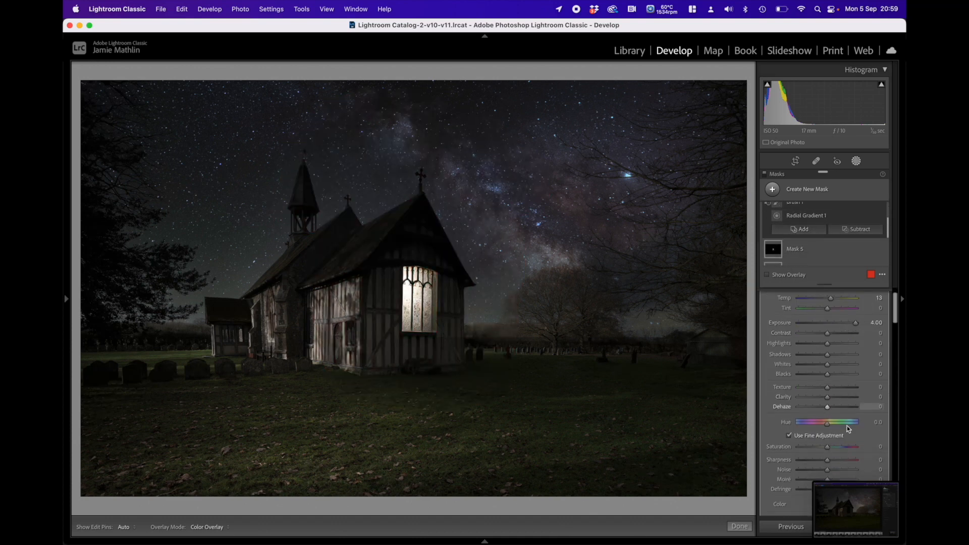
pyautogui.click(838, 398)
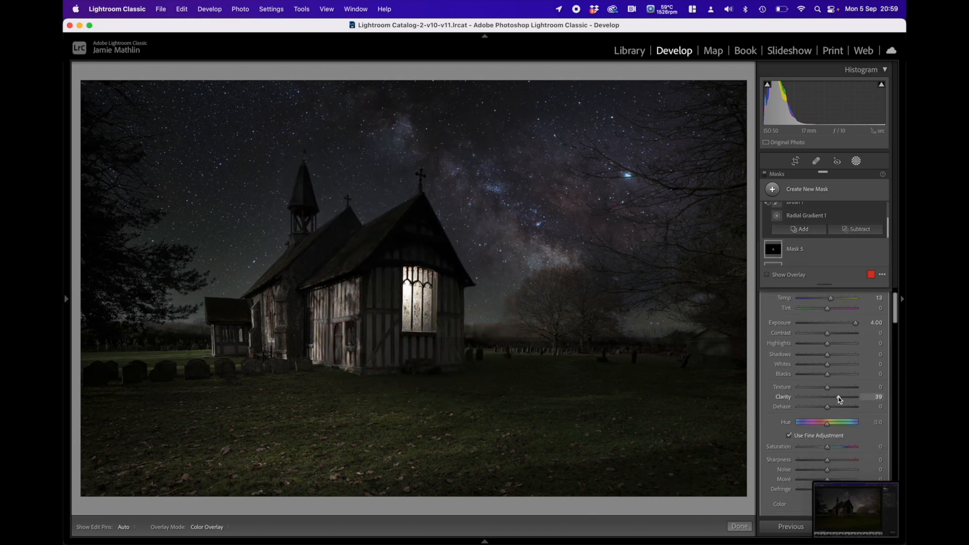
pyautogui.moveTo(838, 398); pyautogui.dragTo(840, 398)
pyautogui.moveTo(837, 300); pyautogui.dragTo(841, 300)
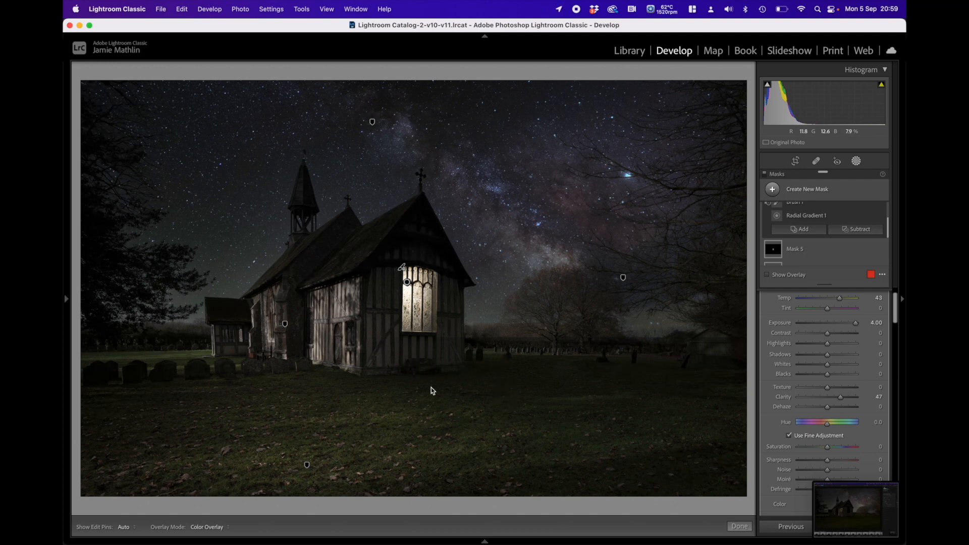
# Step: Create a radial gradient mask on the grass below the window, shaped as a long ellipse slanting down and away from the church
pyautogui.click(807, 190)
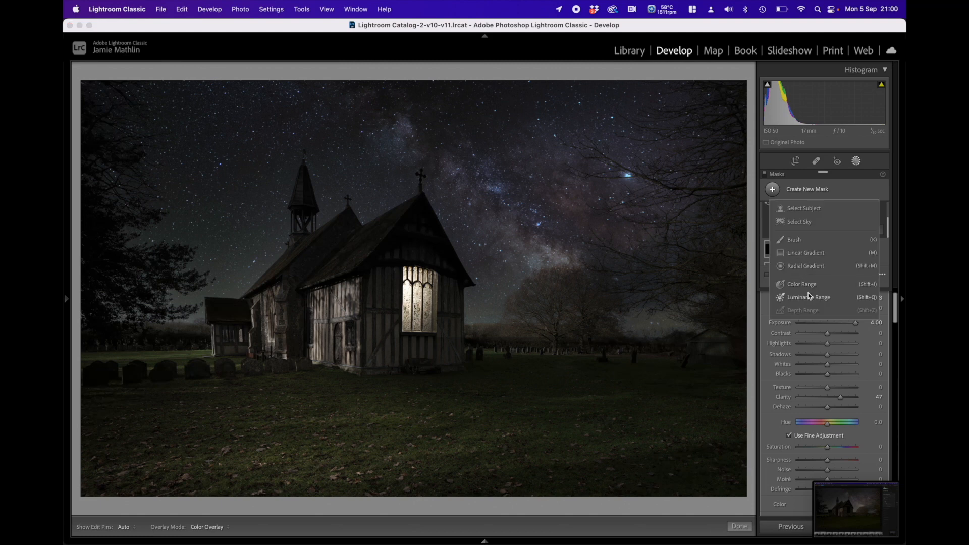
pyautogui.click(802, 265)
pyautogui.moveTo(451, 373); pyautogui.dragTo(553, 407)
pyautogui.moveTo(561, 369); pyautogui.dragTo(543, 436)
pyautogui.moveTo(450, 374)
pyautogui.mouseDown()
pyautogui.moveTo(435, 380)
pyautogui.moveTo(439, 403)
pyautogui.moveTo(445, 391)
pyautogui.mouseUp()
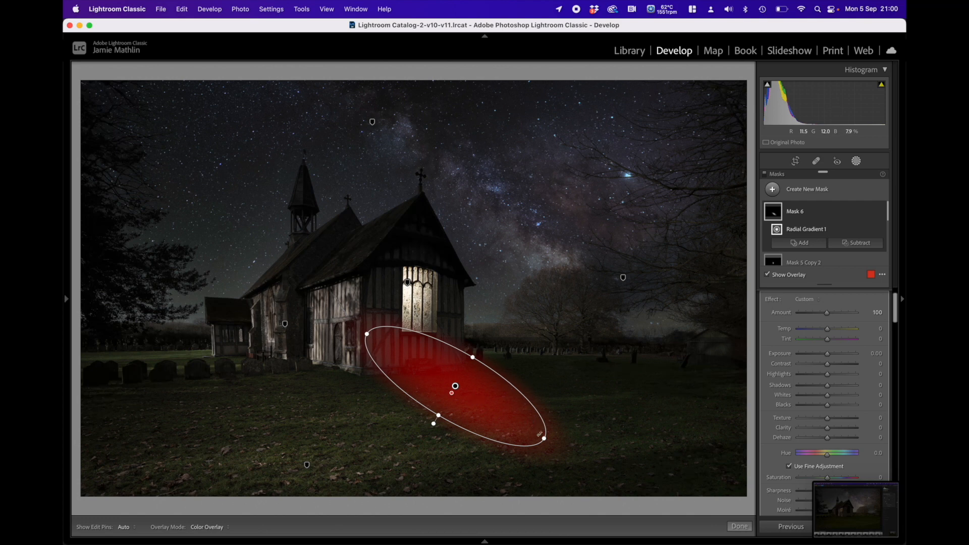
pyautogui.moveTo(552, 442); pyautogui.dragTo(559, 427)
pyautogui.moveTo(454, 389)
pyautogui.mouseDown()
pyautogui.moveTo(462, 380)
pyautogui.moveTo(465, 387)
pyautogui.mouseUp()
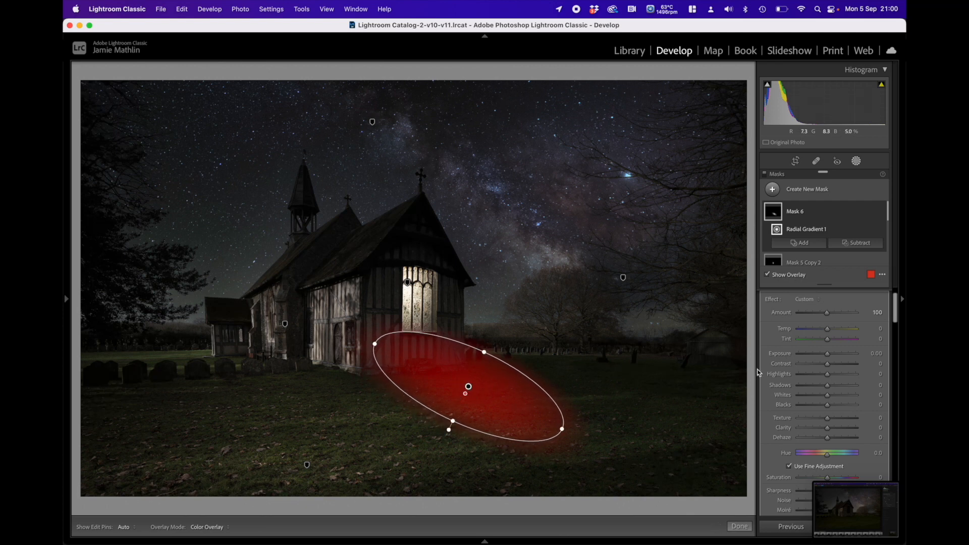
# Step: Set the grass mask's exposure to 2.79 and temperature to 9, and enlarge, tilt and shift its ellipse slightly away from the church
pyautogui.click(828, 355)
pyautogui.moveTo(828, 355); pyautogui.dragTo(849, 354)
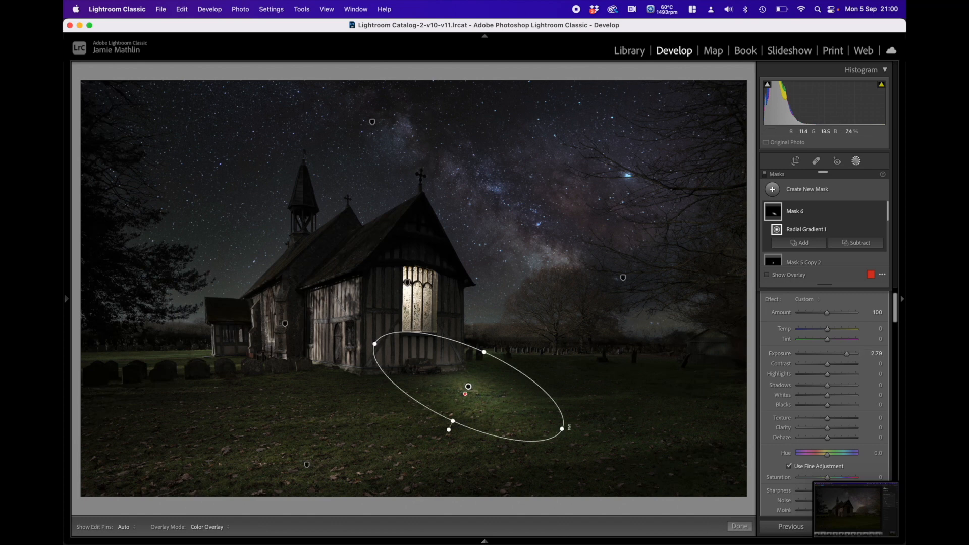
pyautogui.moveTo(570, 431); pyautogui.dragTo(575, 418)
pyautogui.moveTo(469, 387); pyautogui.dragTo(472, 385)
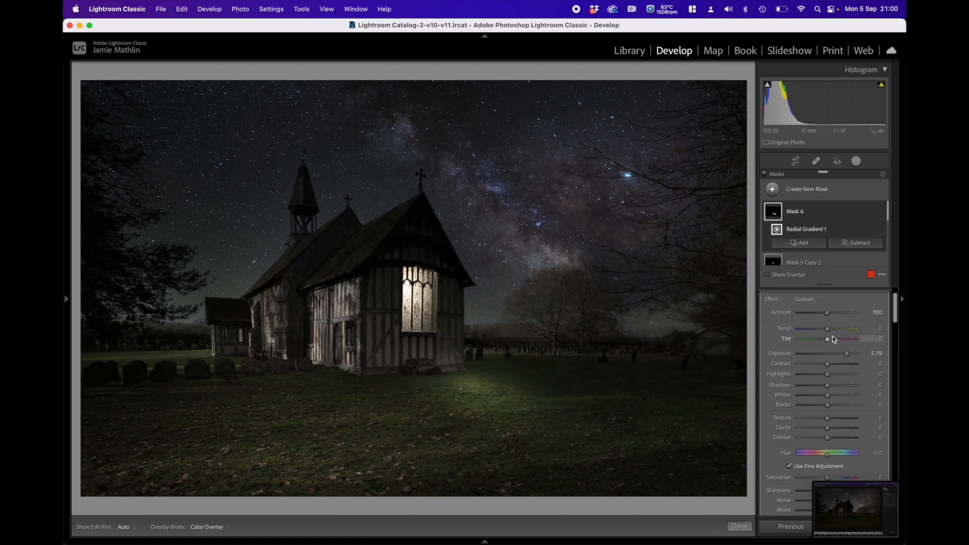
pyautogui.moveTo(828, 329); pyautogui.dragTo(832, 334)
pyautogui.click(845, 243)
pyautogui.click(836, 301)
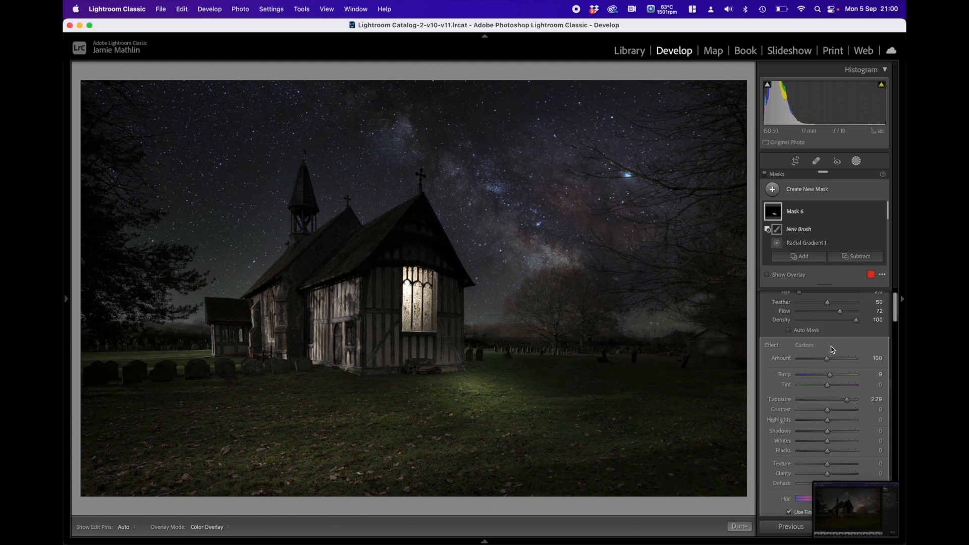
pyautogui.click(801, 330)
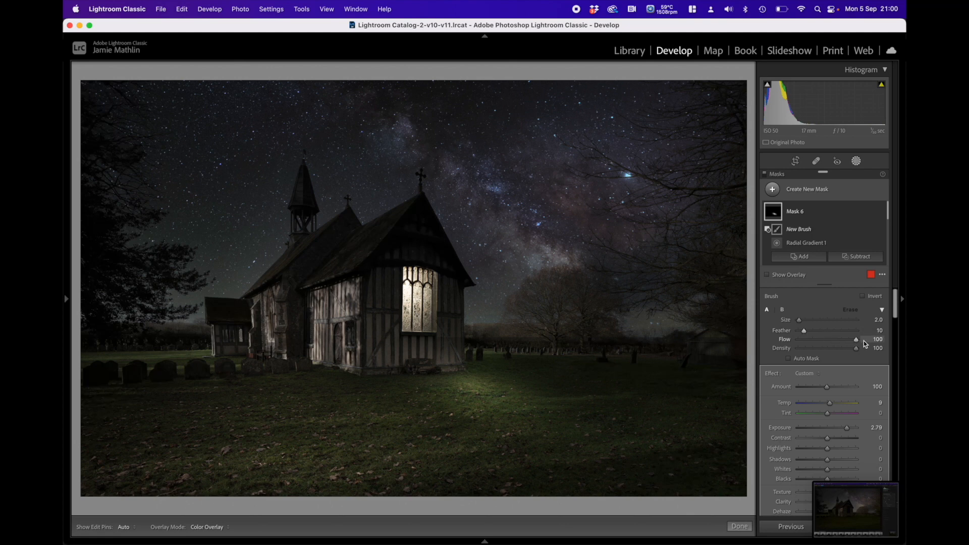
pyautogui.scroll(7, 482, 357)
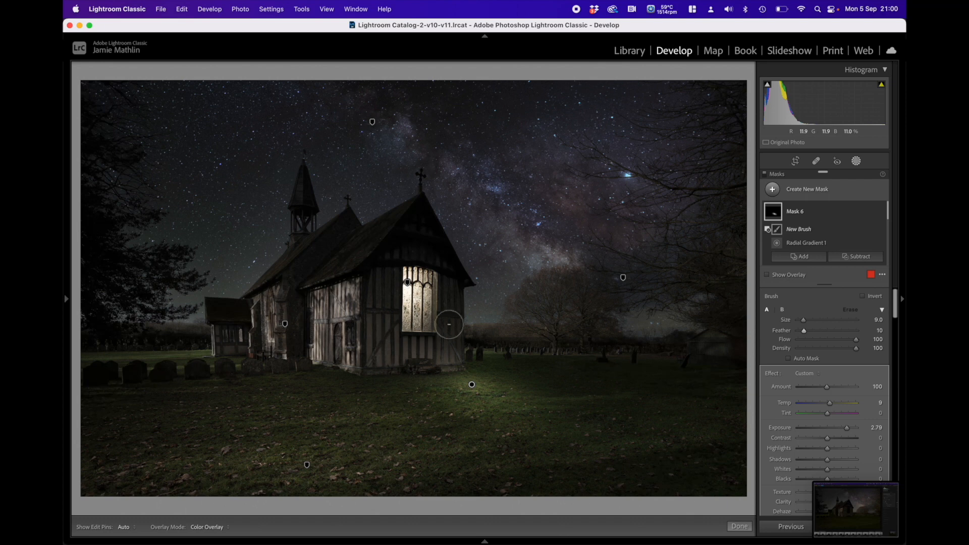
pyautogui.click(391, 378)
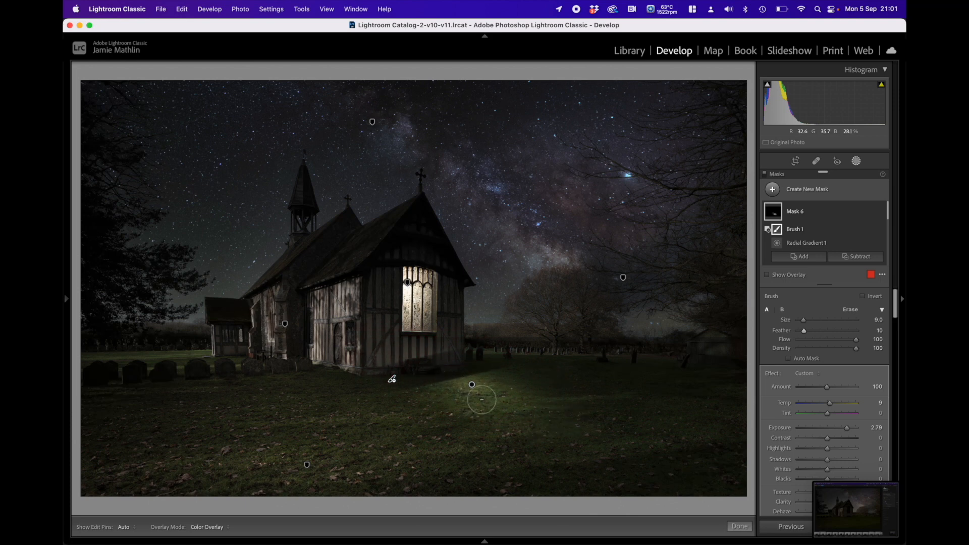
pyautogui.press('super+z')
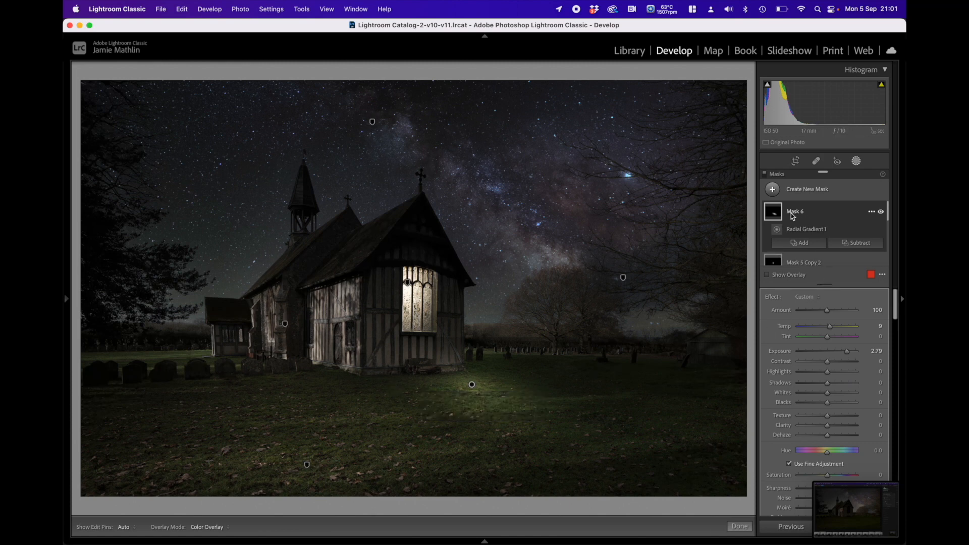
# Step: Add a subtracting brush with feather 50 and flow 77 to the grass mask, and paint along the base of the church wall
pyautogui.click(816, 243)
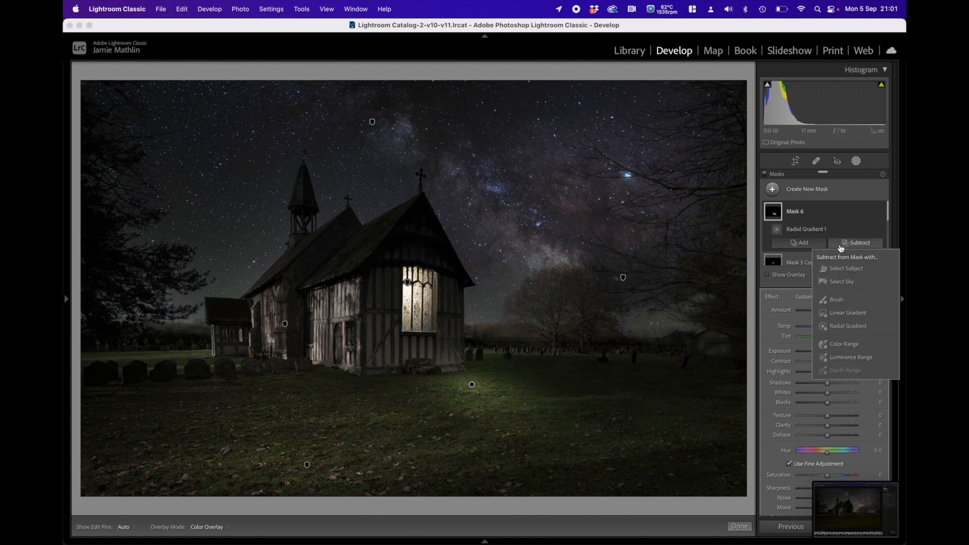
pyautogui.click(836, 305)
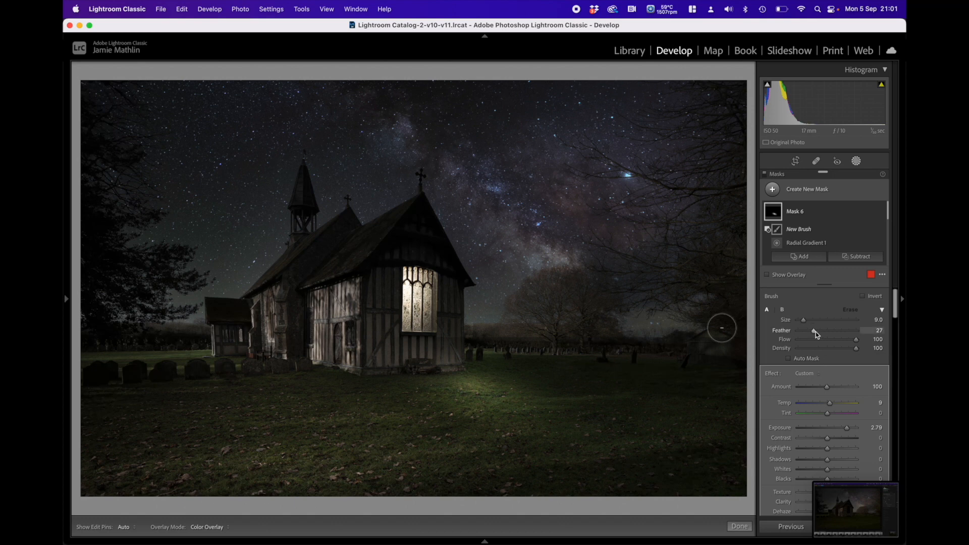
pyautogui.click(841, 340)
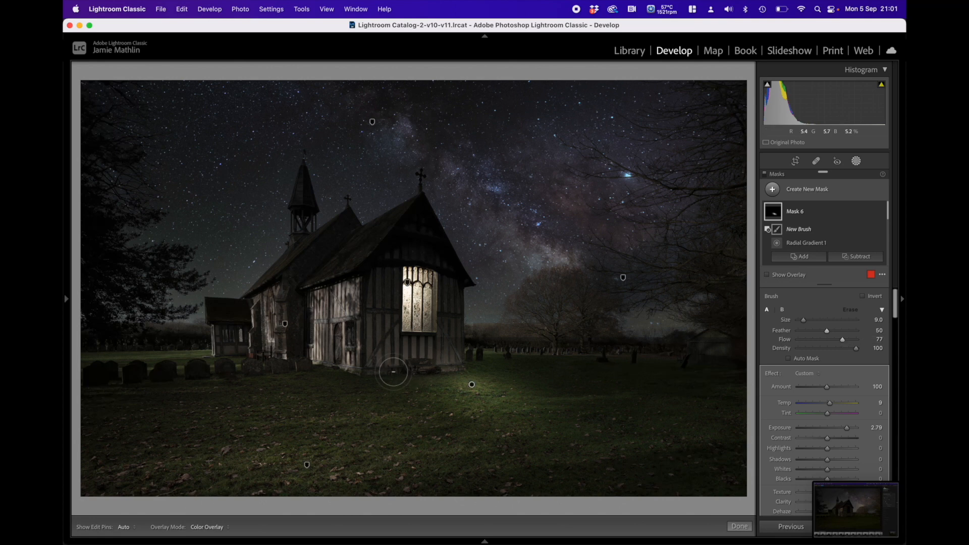
pyautogui.moveTo(381, 378); pyautogui.dragTo(472, 349)
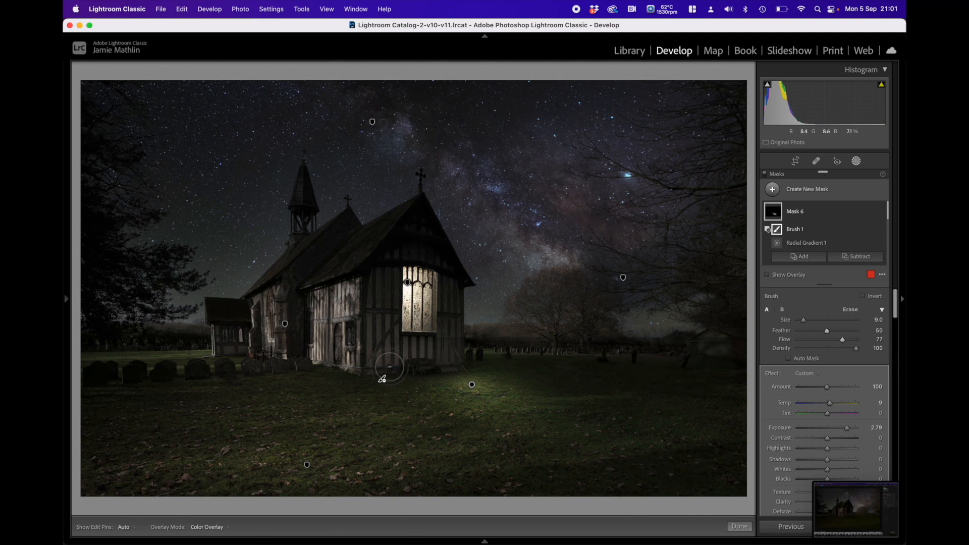
# Step: Set the exposure of Mask 3 on the foreground grass to 0.54
pyautogui.press('h')
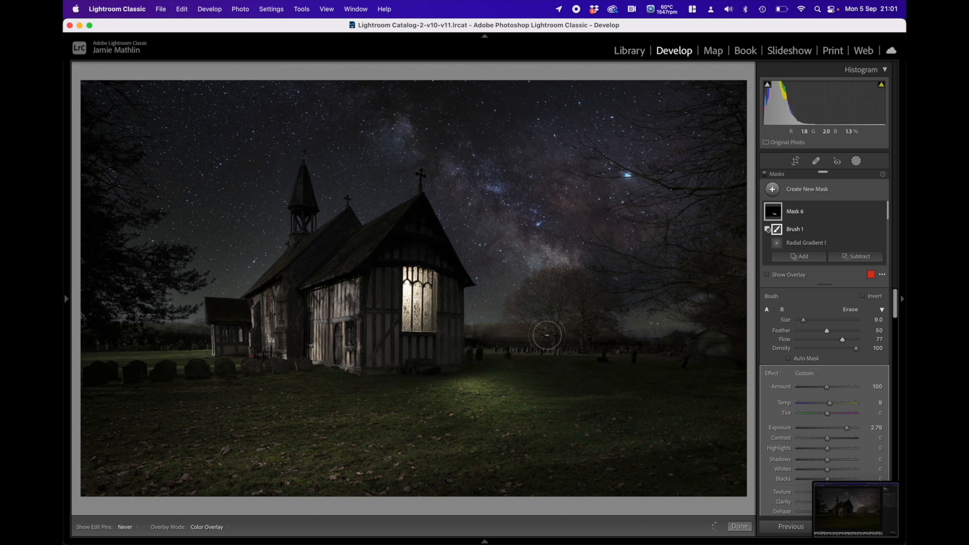
pyautogui.press('h')
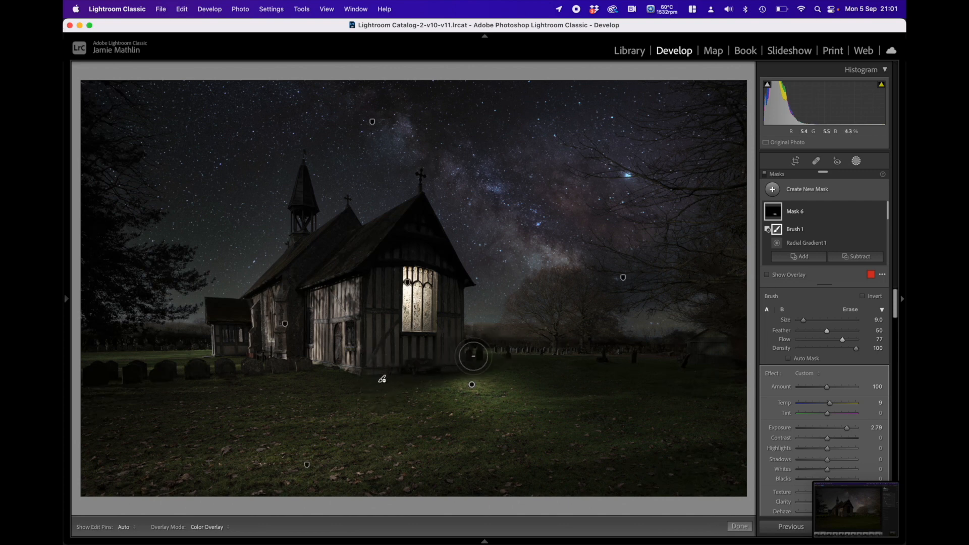
pyautogui.press('h')
pyautogui.press('h')
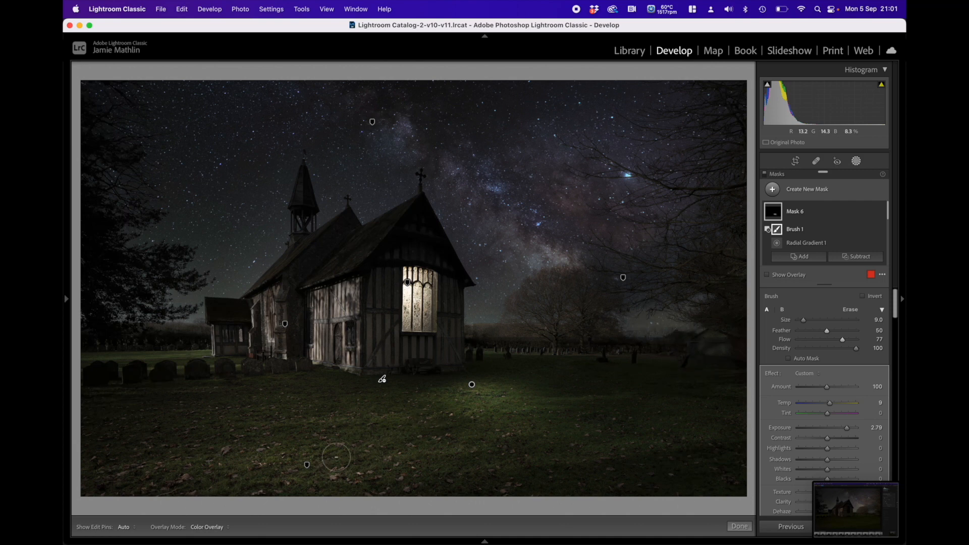
pyautogui.click(307, 465)
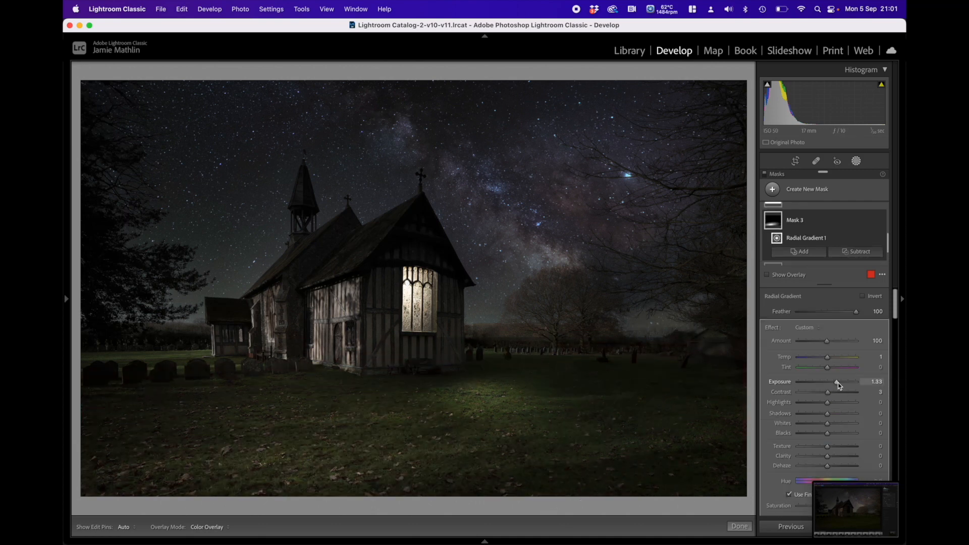
pyautogui.moveTo(838, 383); pyautogui.dragTo(834, 386)
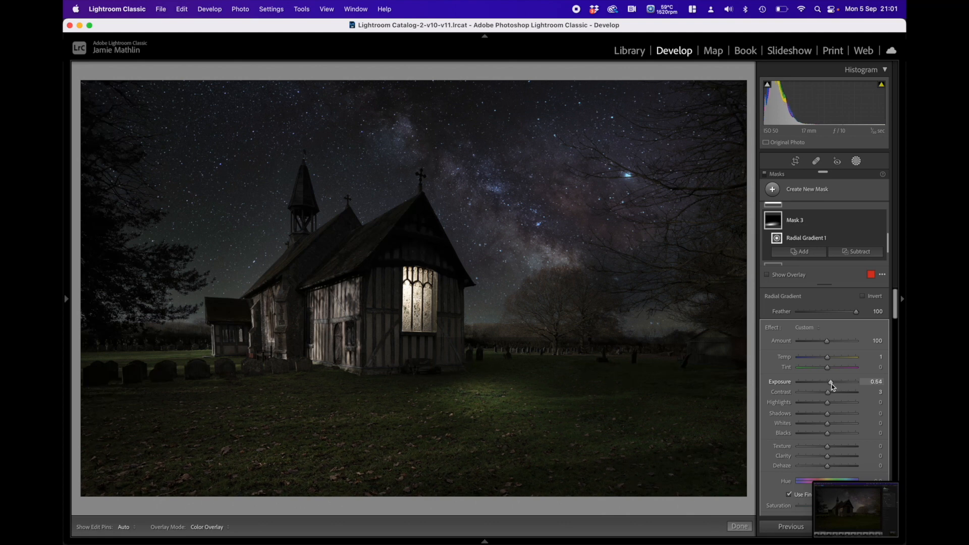
# Step: Set Mask 6's exposure to 3.17 and stretch its radial gradient ellipse farther out over the grass and slightly taller
pyautogui.click(473, 385)
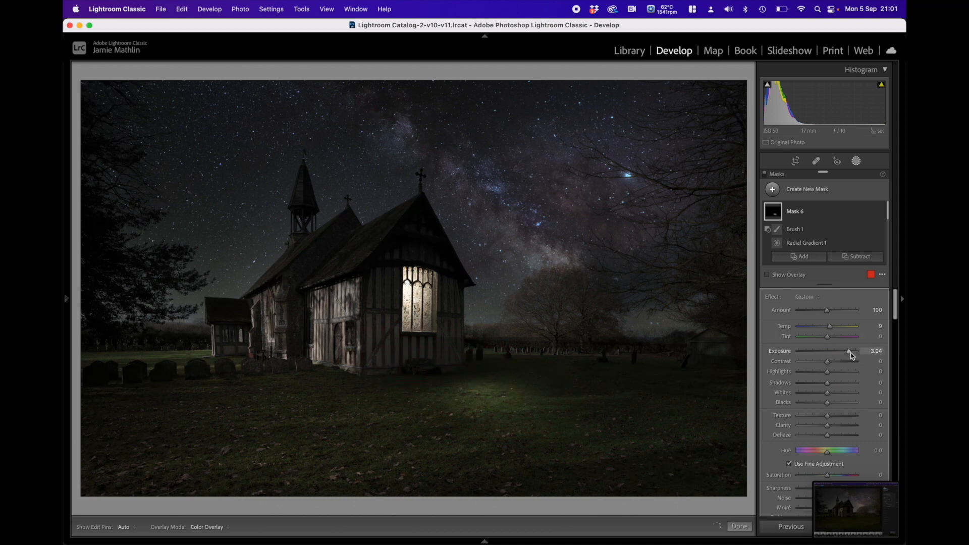
pyautogui.click(472, 385)
pyautogui.moveTo(486, 348); pyautogui.dragTo(484, 344)
pyautogui.moveTo(573, 417); pyautogui.dragTo(601, 424)
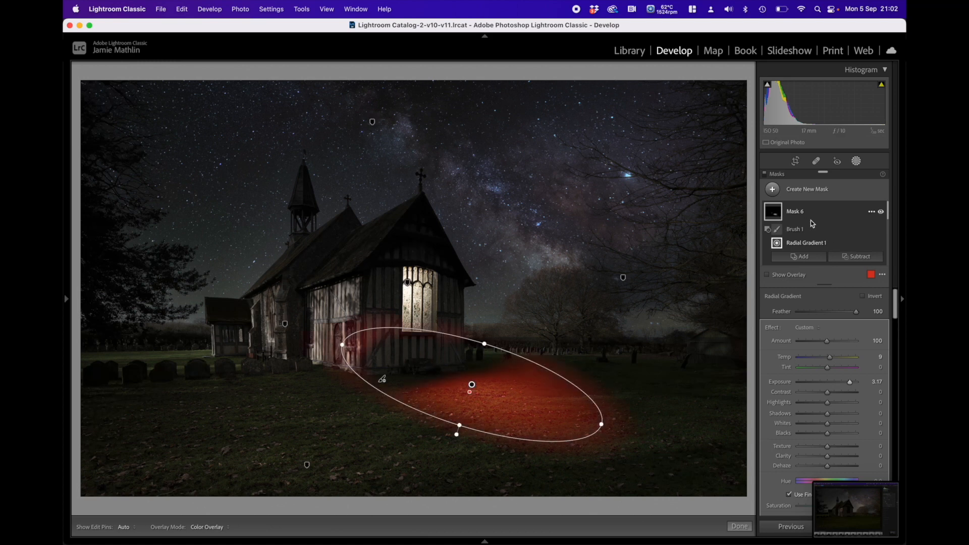
# Step: Paint the grass light off the church wall with Mask 6's subtracting brush at size 20, feather 50 and flow 100
pyautogui.click(794, 231)
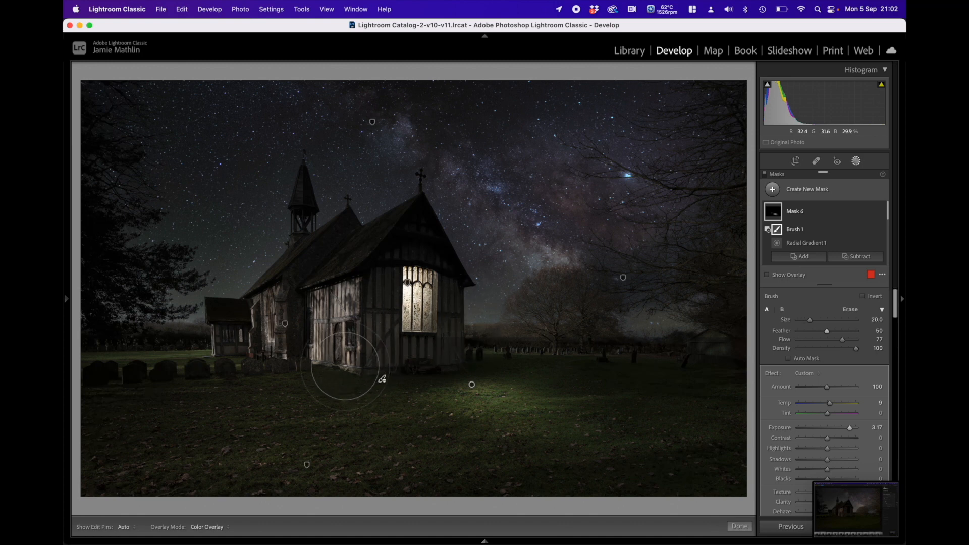
pyautogui.moveTo(481, 308); pyautogui.dragTo(459, 312)
pyautogui.moveTo(380, 332)
pyautogui.mouseDown()
pyautogui.moveTo(339, 367)
pyautogui.moveTo(371, 333)
pyautogui.mouseUp()
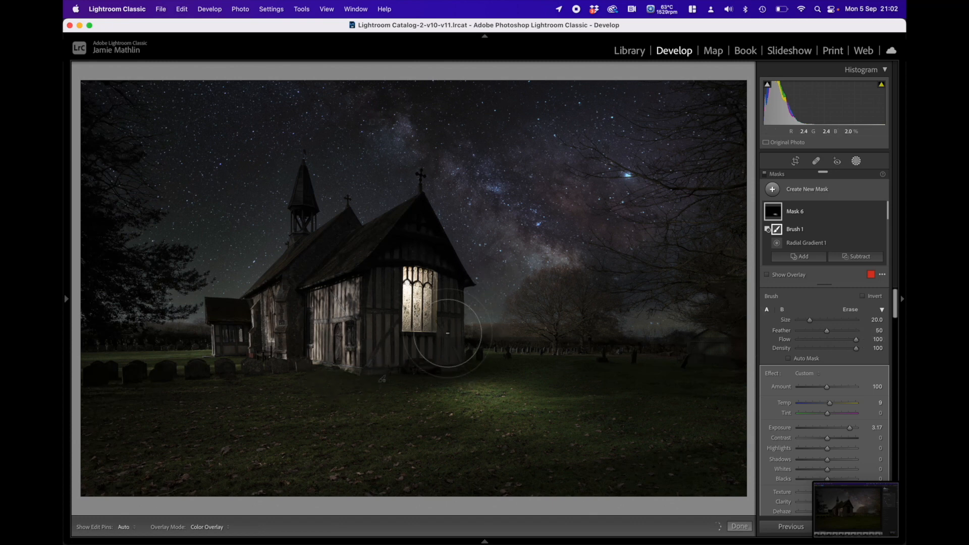
pyautogui.moveTo(777, 214)
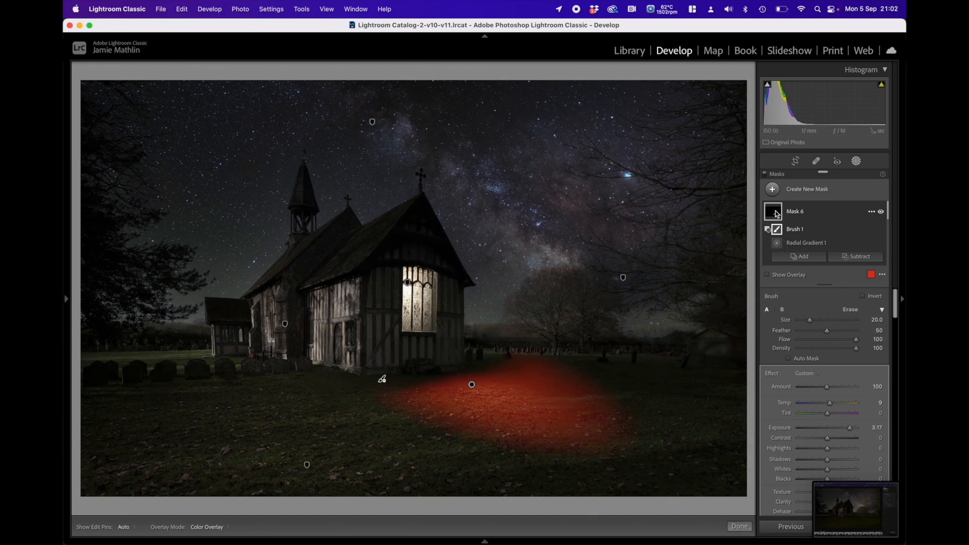
pyautogui.press('h')
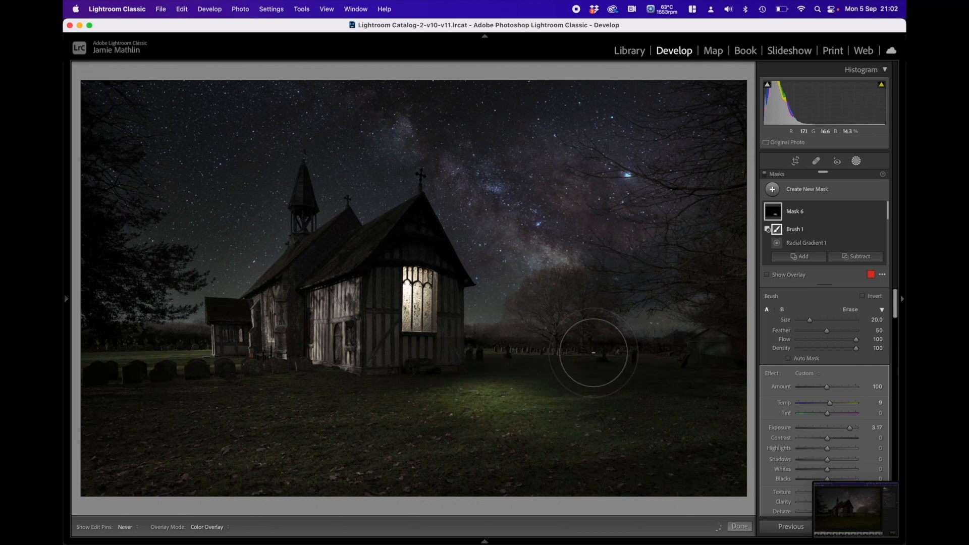
pyautogui.press('h')
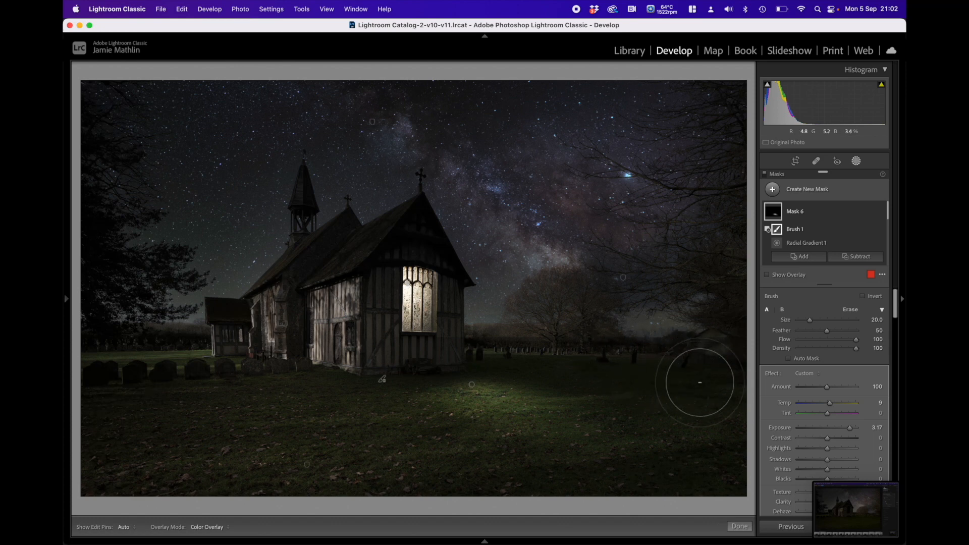
pyautogui.press('super+z')
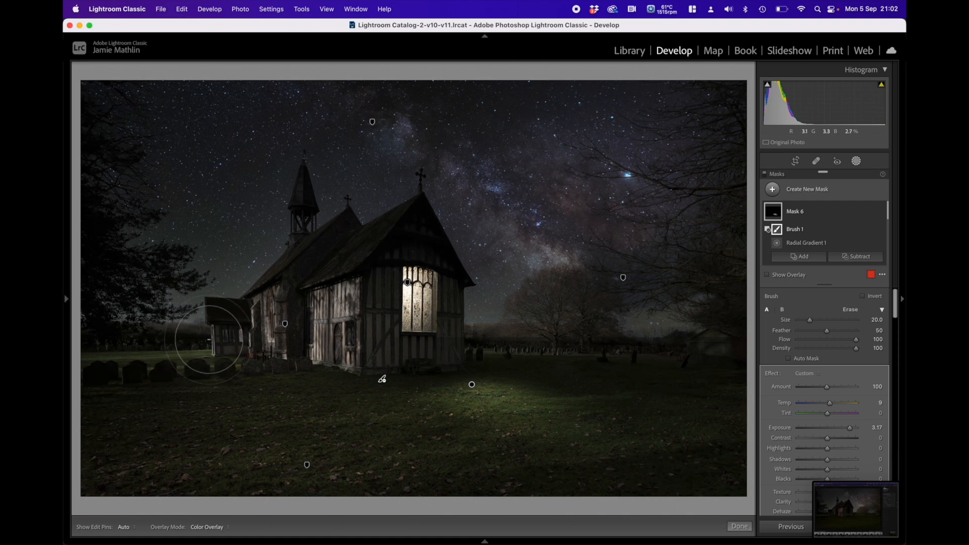
# Step: Create a wide radial gradient mask over the graveyard and lawn beside the porch, and set its exposure to -0.69
pyautogui.moveTo(64, 301)
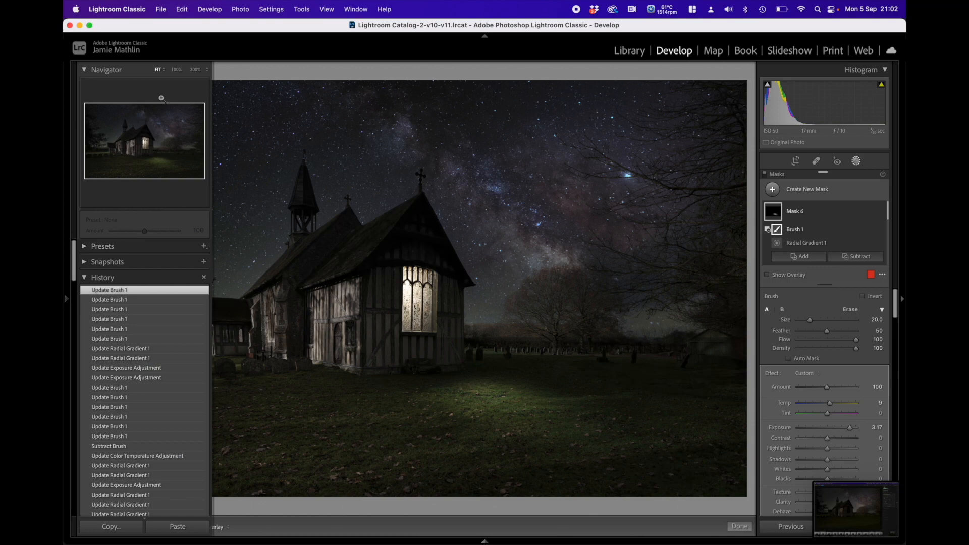
pyautogui.click(177, 70)
pyautogui.press('space')
pyautogui.moveTo(258, 351); pyautogui.dragTo(676, 353)
pyautogui.moveTo(347, 384); pyautogui.dragTo(570, 241)
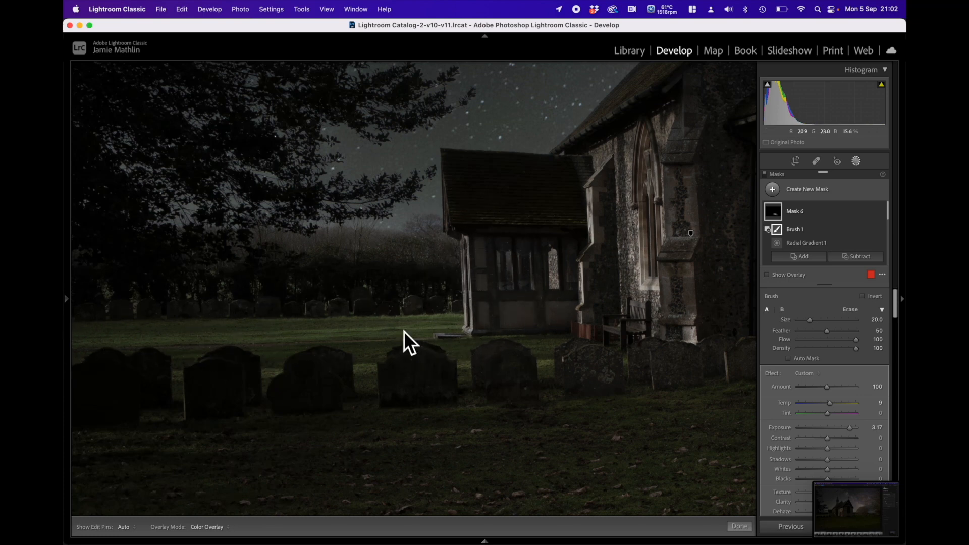
pyautogui.click(807, 191)
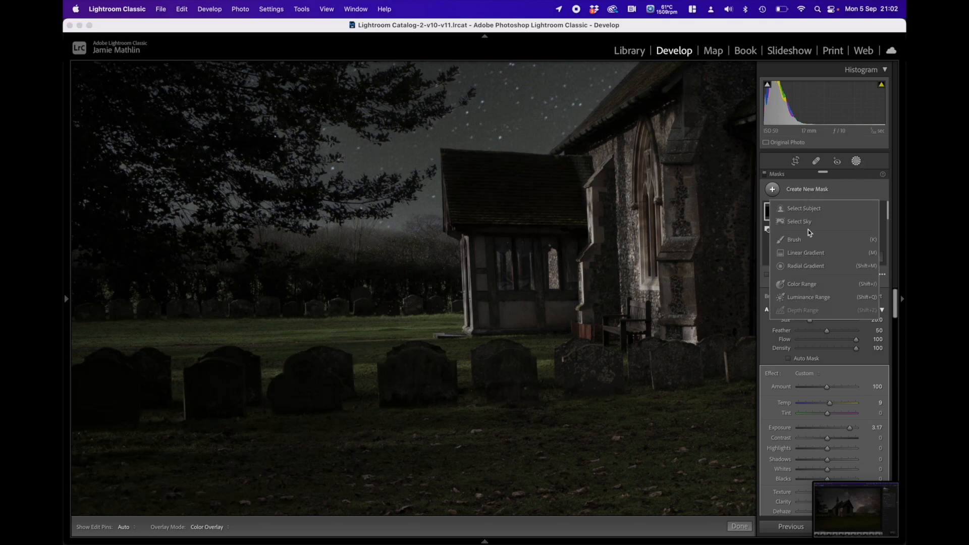
pyautogui.click(807, 267)
pyautogui.moveTo(109, 233); pyautogui.dragTo(520, 372)
pyautogui.moveTo(109, 233); pyautogui.dragTo(361, 300)
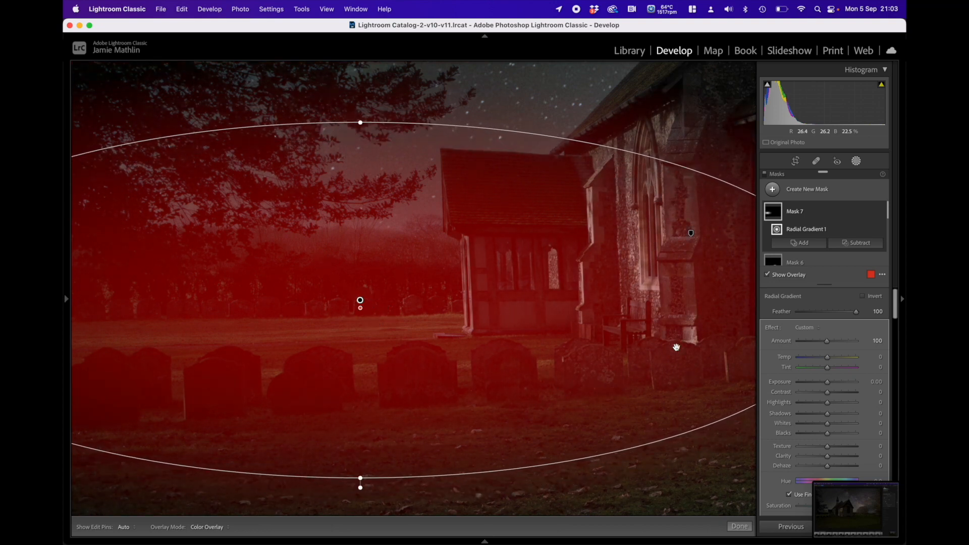
pyautogui.moveTo(825, 382); pyautogui.dragTo(821, 384)
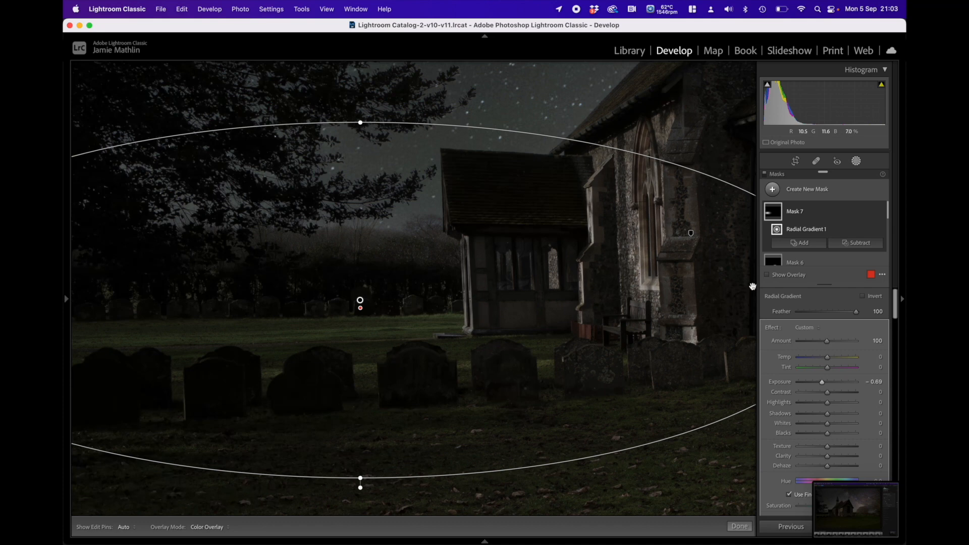
# Step: Create a radial gradient mask centred on the porch and heighten its ellipse to reach from above the roof to the porch base
pyautogui.click(802, 190)
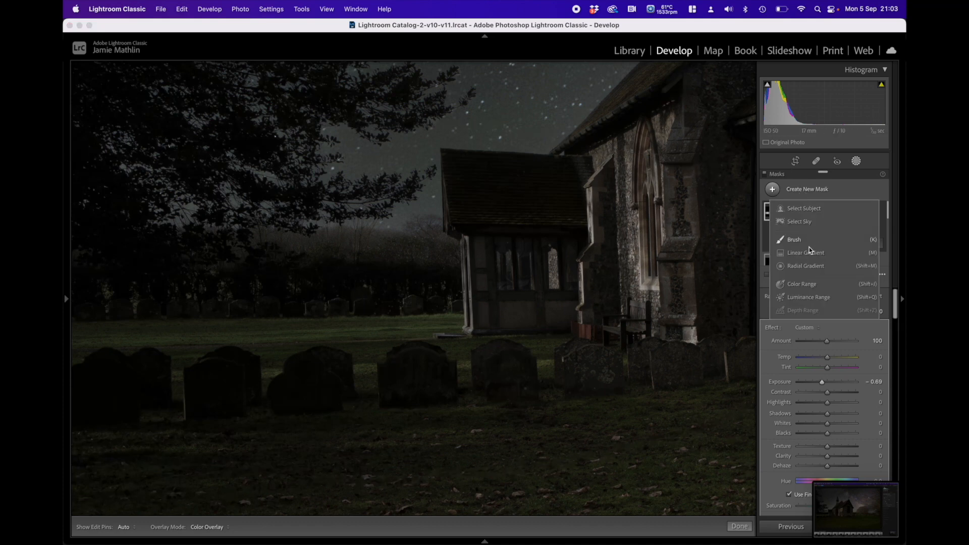
pyautogui.click(806, 266)
pyautogui.moveTo(497, 251); pyautogui.dragTo(623, 310)
pyautogui.moveTo(478, 234); pyautogui.dragTo(509, 231)
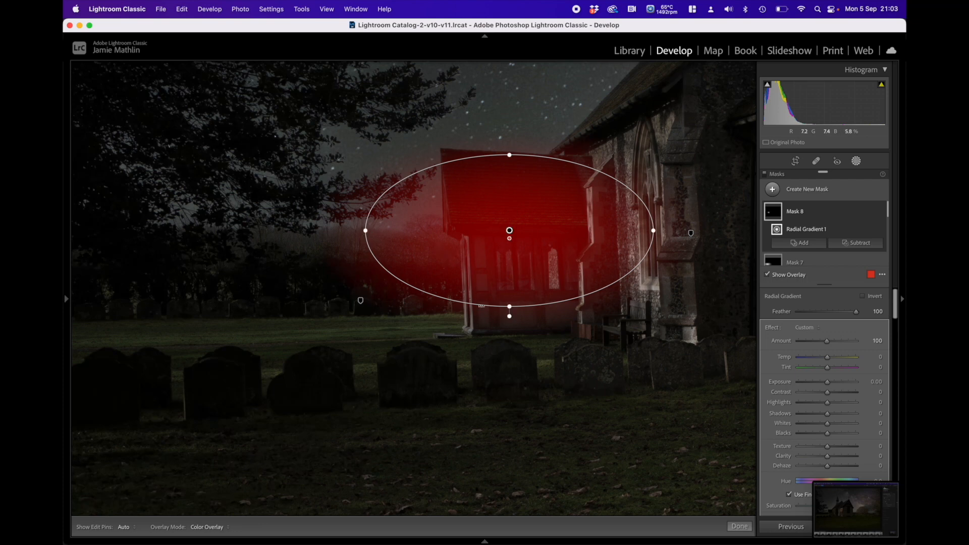
pyautogui.moveTo(508, 307); pyautogui.dragTo(509, 338)
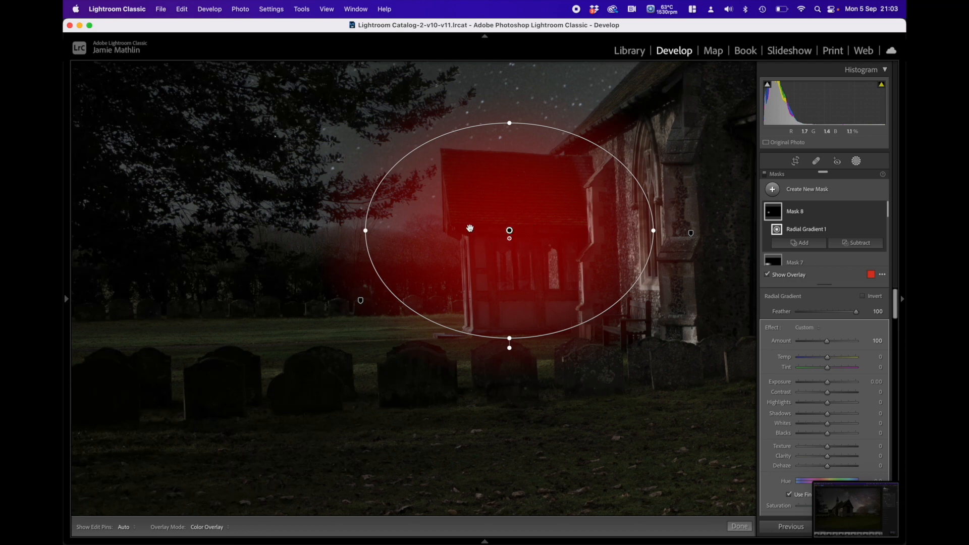
# Step: Add a subtracting brush with feather 10 and flow 100 to the porch mask, and paint out the two thicker timber posts beside the windows
pyautogui.click(852, 243)
pyautogui.click(851, 281)
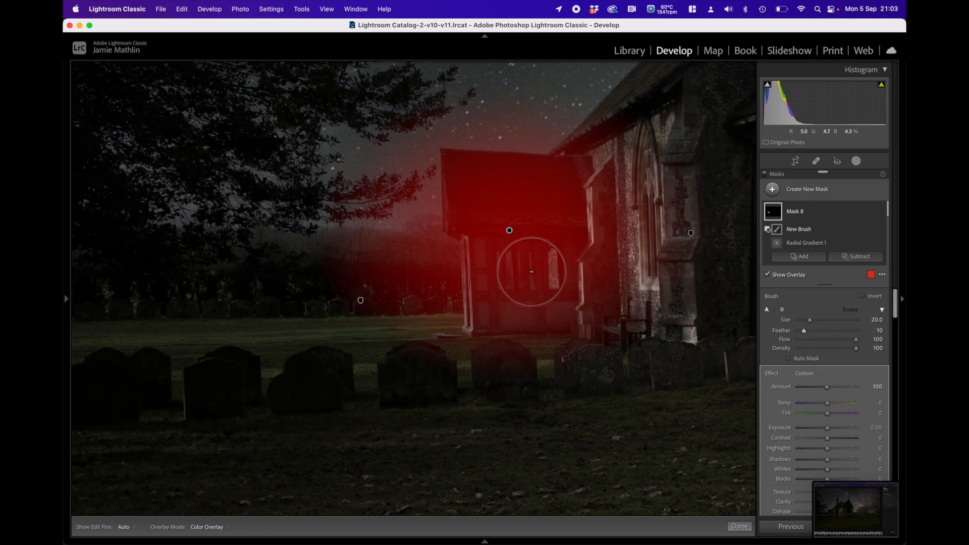
pyautogui.moveTo(66, 298)
pyautogui.click(193, 70)
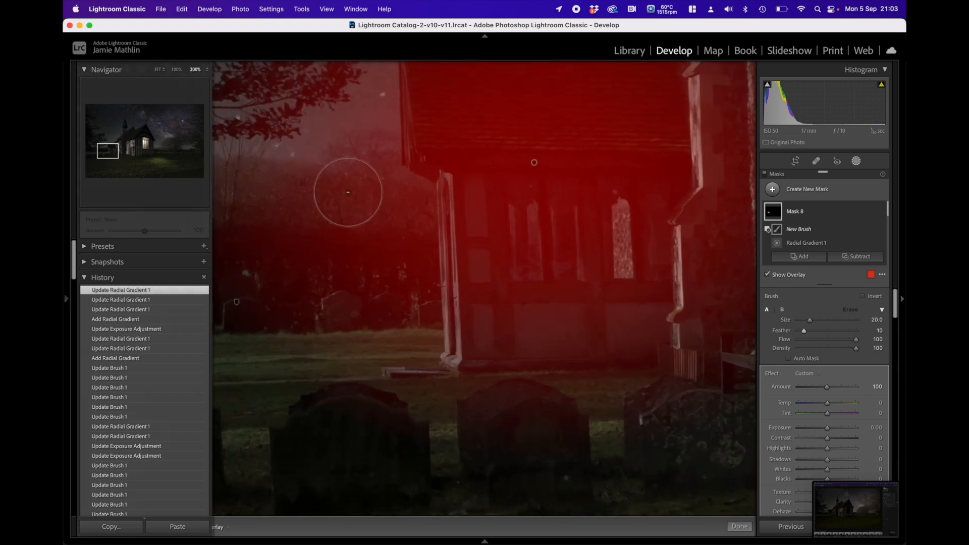
pyautogui.scroll(-5, 492, 307)
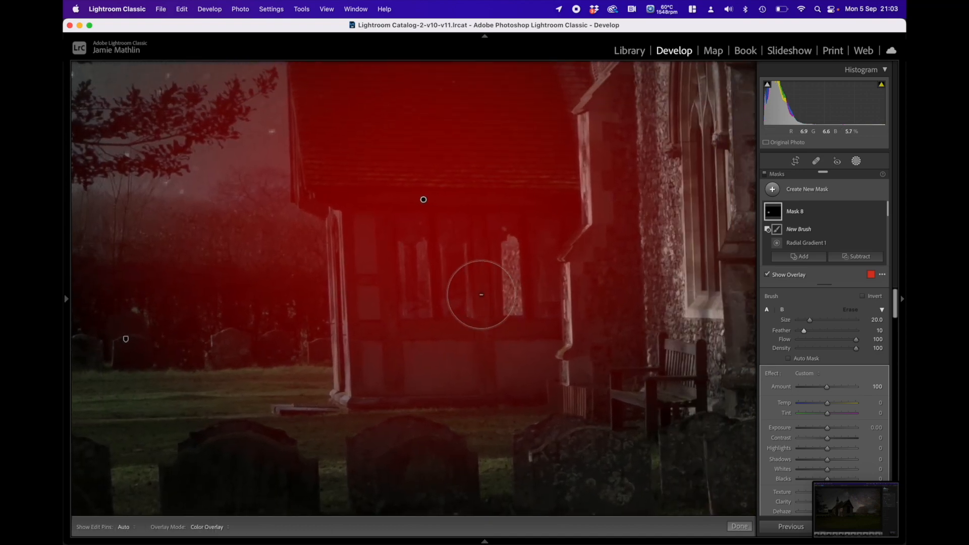
pyautogui.scroll(-1, 482, 296)
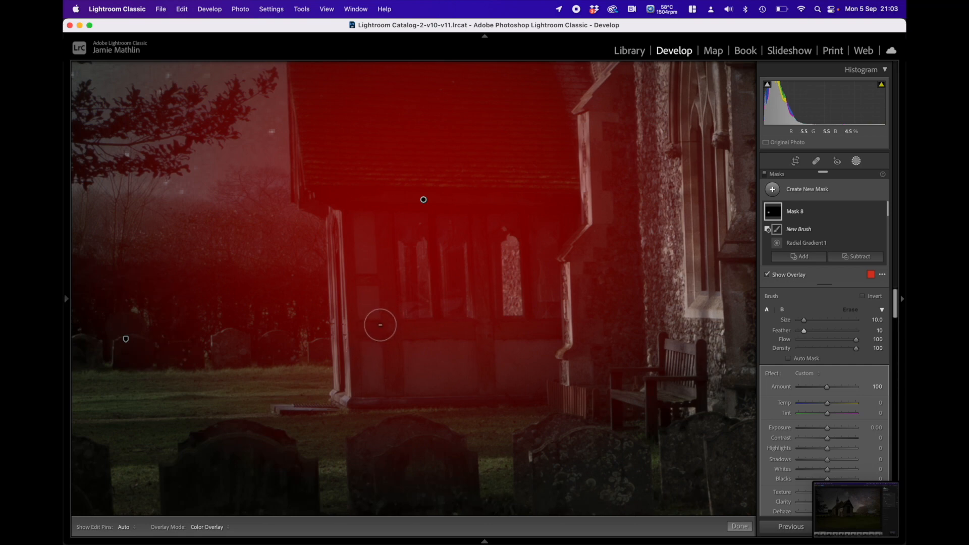
pyautogui.keyDown('alt'); pyautogui.click(386, 318); pyautogui.keyUp('alt')
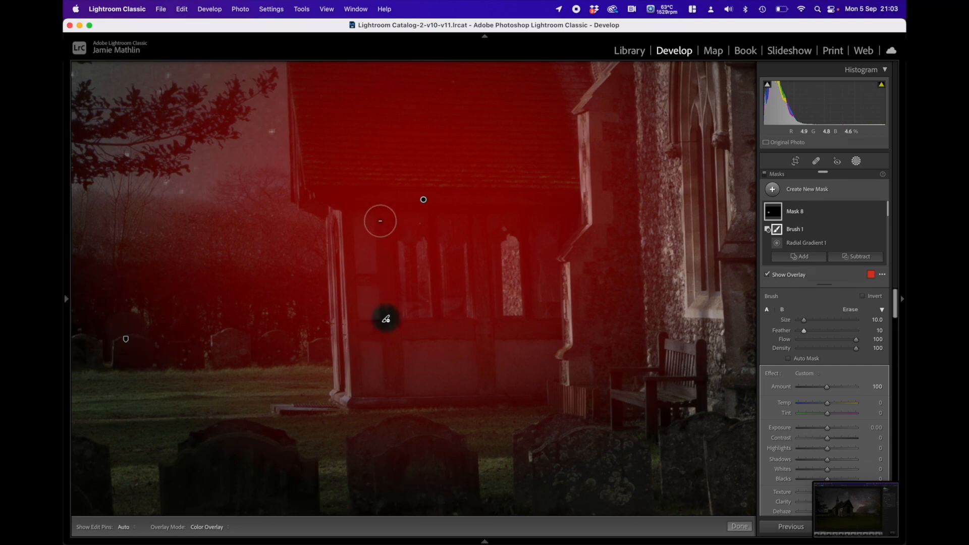
pyautogui.keyDown('alt'); pyautogui.keyDown('shift'); pyautogui.click(380, 221); pyautogui.keyUp('shift'); pyautogui.keyUp('alt')
pyautogui.scroll(-2, 524, 344)
pyautogui.keyDown('alt'); pyautogui.click(486, 321); pyautogui.keyUp('alt')
pyautogui.keyDown('alt'); pyautogui.keyDown('shift'); pyautogui.click(481, 228); pyautogui.keyUp('shift'); pyautogui.keyUp('alt')
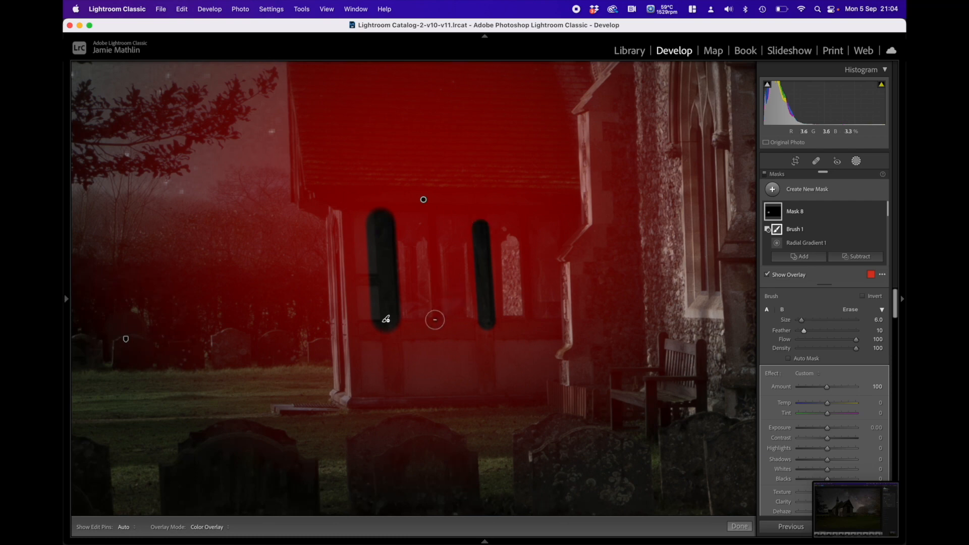
# Step: Subtract the thin window bars and the arch and far side of the speckled pane from the porch mask, using brush size 4
pyautogui.keyDown('alt'); pyautogui.keyDown('shift'); pyautogui.click(433, 230); pyautogui.keyUp('shift'); pyautogui.keyUp('alt')
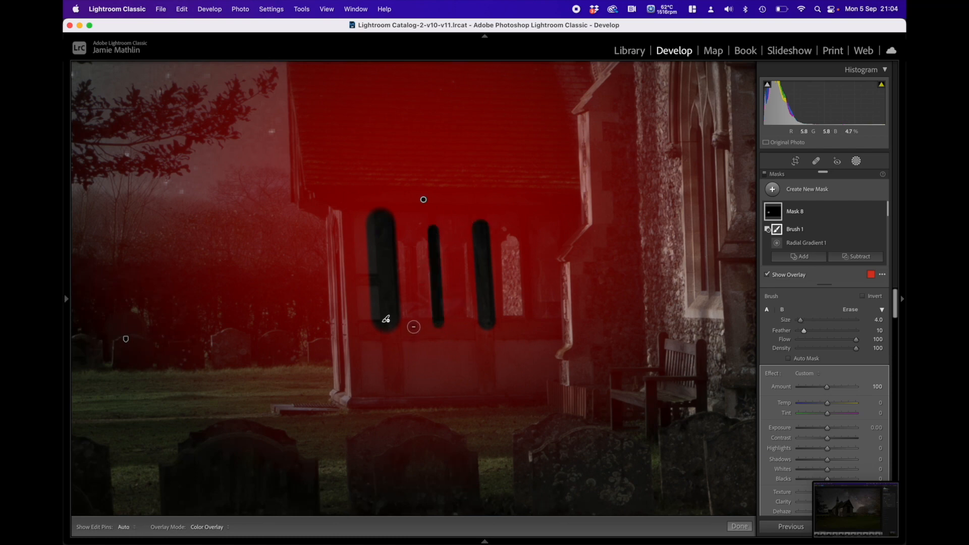
pyautogui.keyDown('alt'); pyautogui.keyDown('shift'); pyautogui.click(412, 231); pyautogui.keyUp('shift'); pyautogui.keyUp('alt')
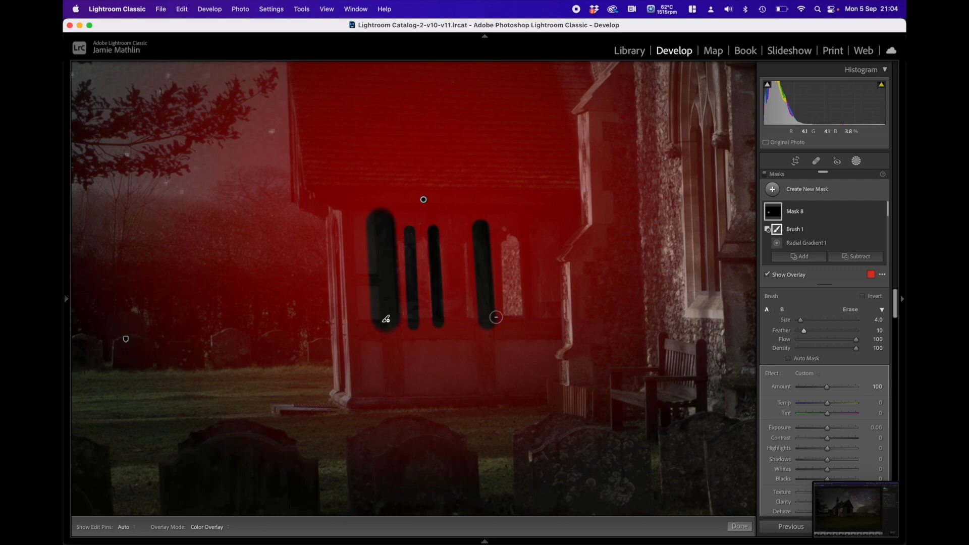
pyautogui.keyDown('alt'); pyautogui.keyDown('shift'); pyautogui.click(493, 236); pyautogui.keyUp('shift'); pyautogui.keyUp('alt')
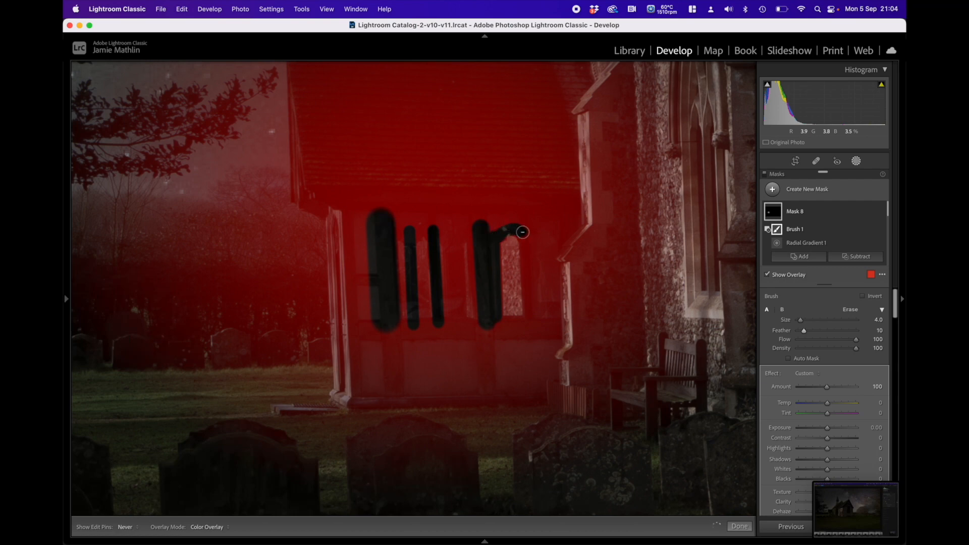
pyautogui.keyDown('alt'); pyautogui.keyDown('shift'); pyautogui.click(531, 316); pyautogui.keyUp('shift'); pyautogui.keyUp('alt')
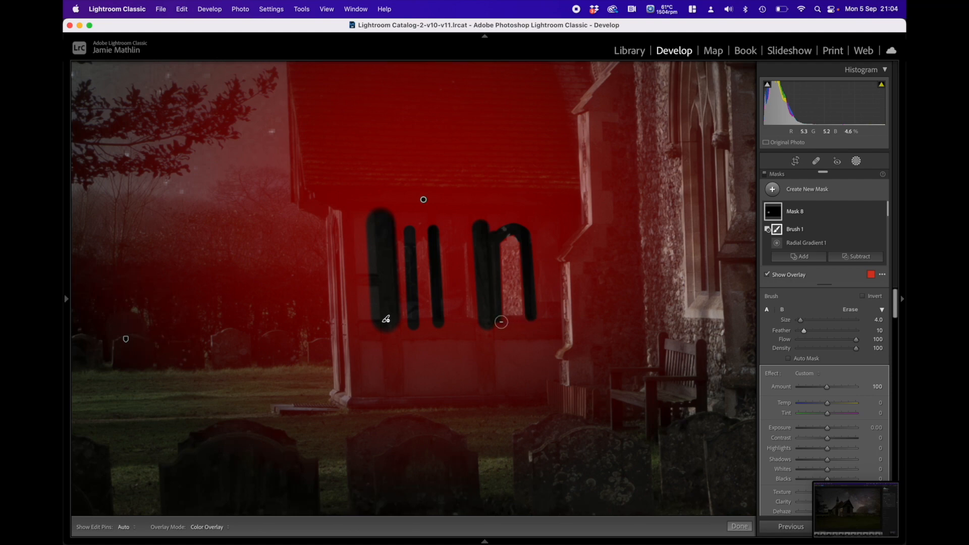
# Step: Subtract the sills below the porch windows and the timber above them from the porch mask, enlarging the brush to size 8
pyautogui.press('h')
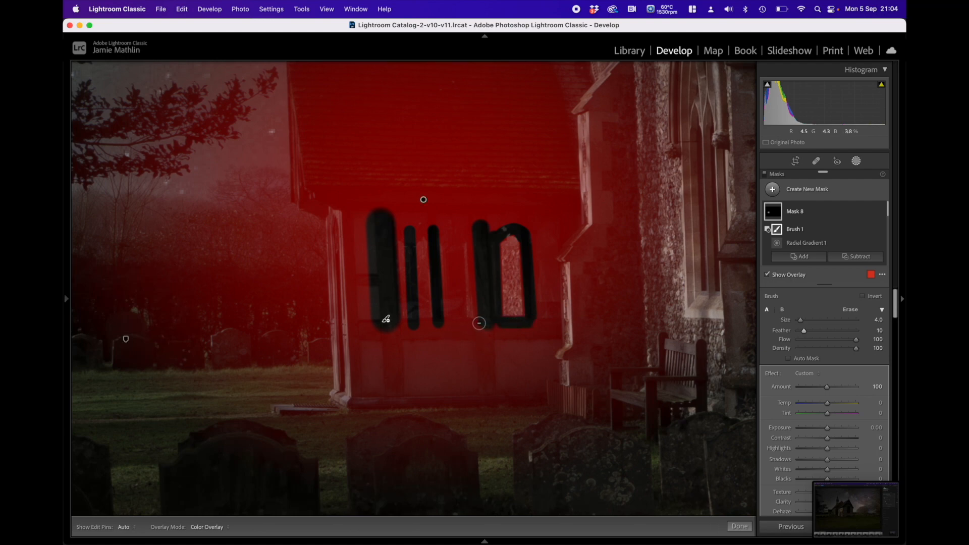
pyautogui.keyDown('alt'); pyautogui.keyDown('shift'); pyautogui.click(399, 325); pyautogui.keyUp('shift'); pyautogui.keyUp('alt')
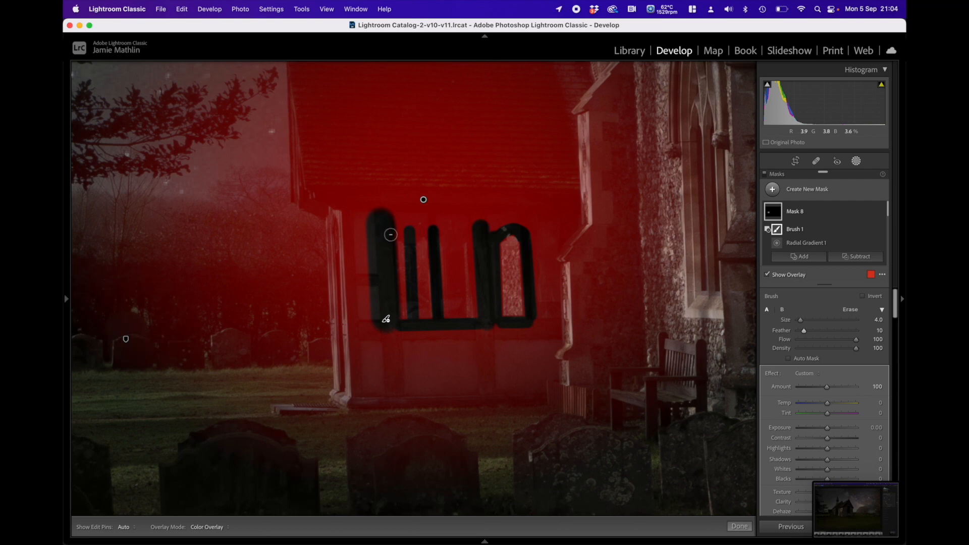
pyautogui.moveTo(473, 235); pyautogui.dragTo(430, 245)
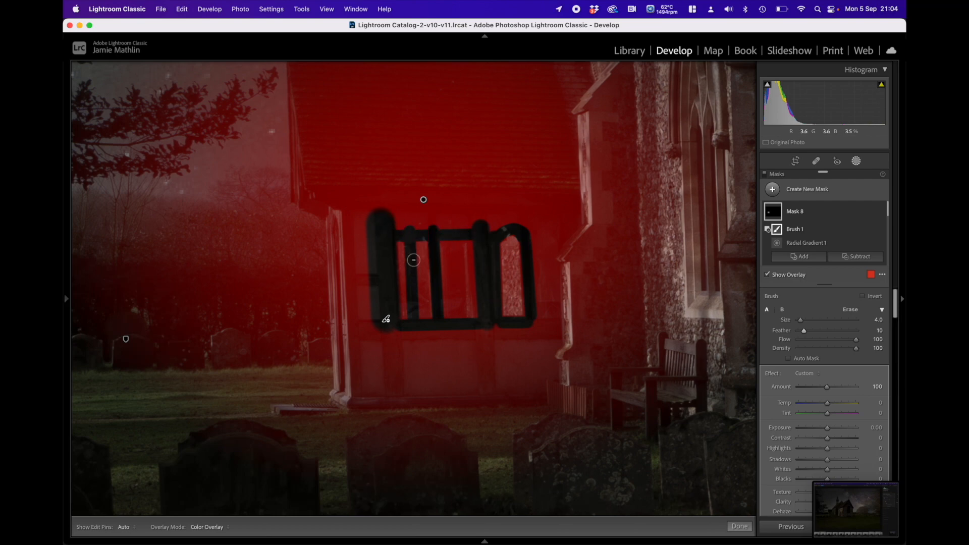
pyautogui.press('h')
pyautogui.moveTo(387, 221); pyautogui.dragTo(522, 215)
pyautogui.press('h')
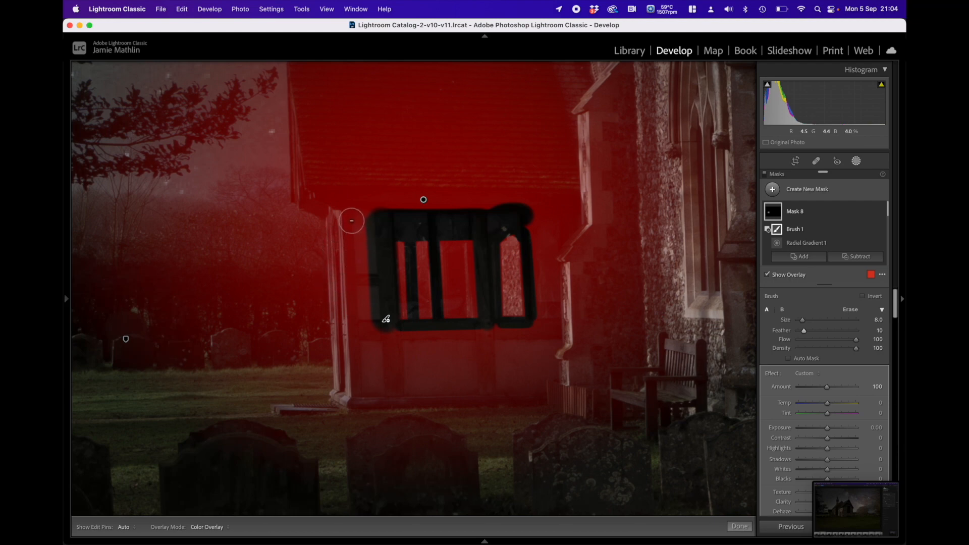
# Step: Subtract the strips on both sides of the porch's white outer corner post from the mask, including around its head and foot
pyautogui.click(352, 222)
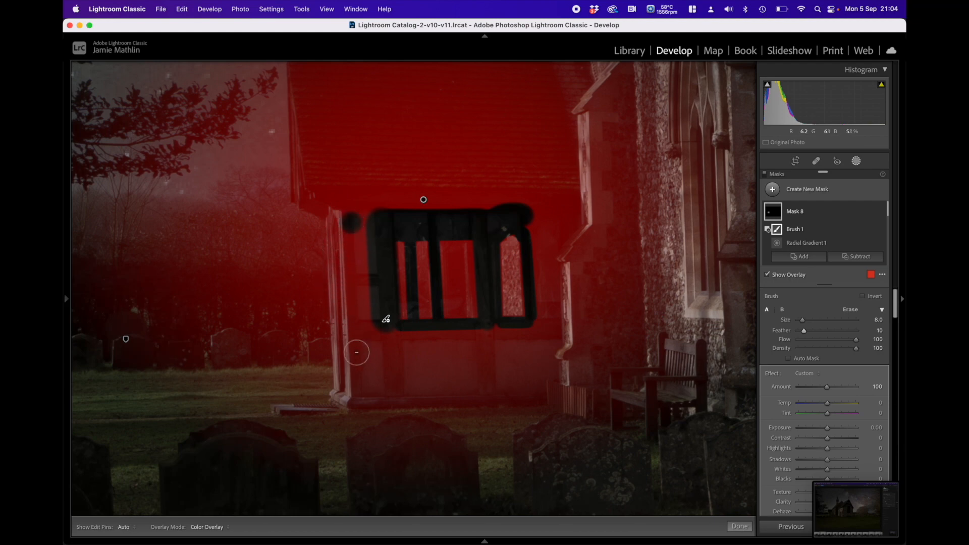
pyautogui.keyDown('shift'); pyautogui.click(358, 389); pyautogui.keyUp('shift')
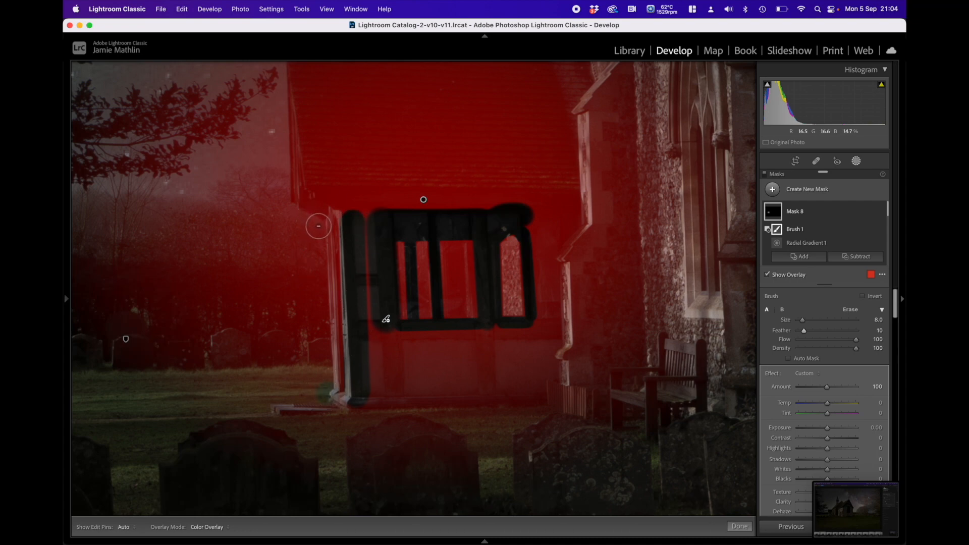
pyautogui.keyDown('shift'); pyautogui.click(318, 225); pyautogui.keyUp('shift')
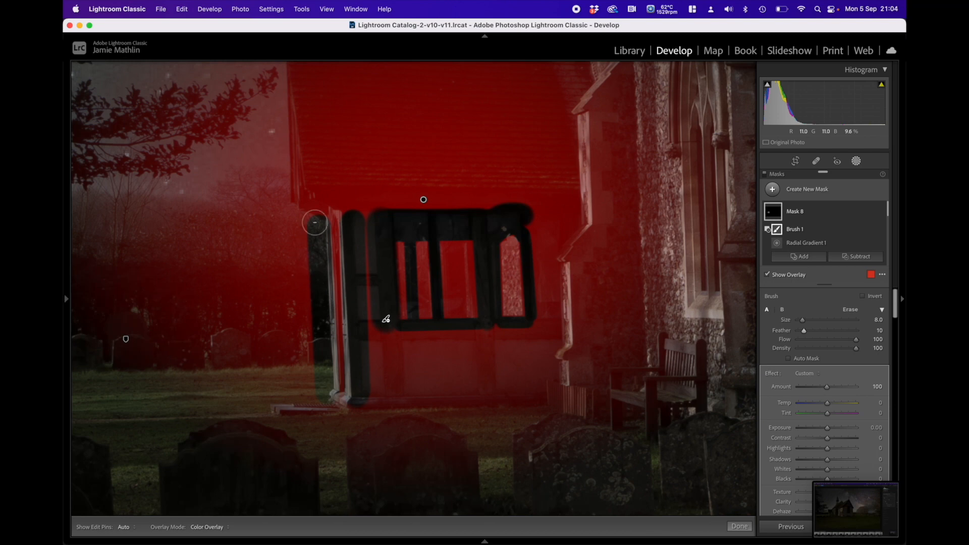
pyautogui.moveTo(317, 216)
pyautogui.mouseDown()
pyautogui.moveTo(331, 201)
pyautogui.moveTo(357, 226)
pyautogui.mouseUp()
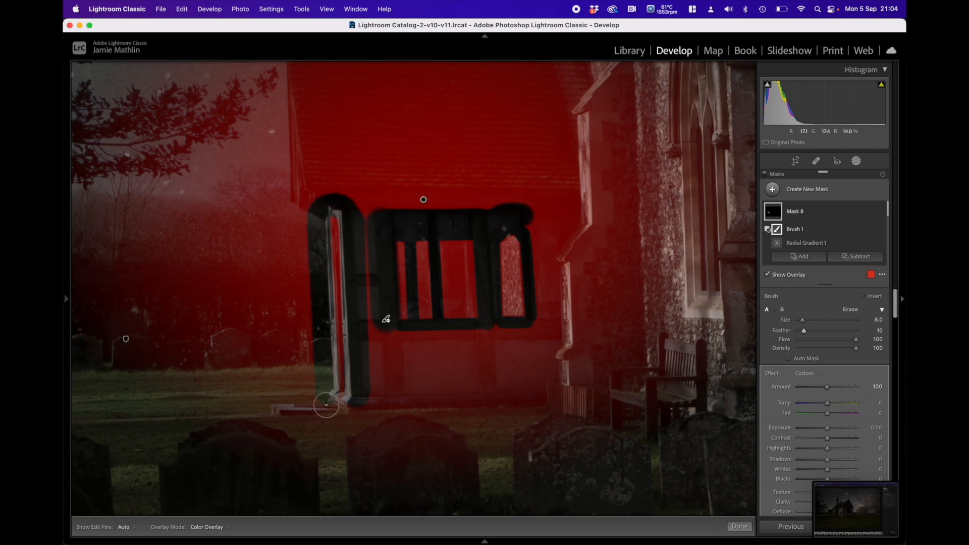
pyautogui.moveTo(322, 408); pyautogui.dragTo(329, 424)
# Step: Enlarge the subtracting brush to size 23 and remove the grass, hedge and roof end around the corner post from the porch mask
pyautogui.scroll(5, 298, 403)
pyautogui.click(284, 406)
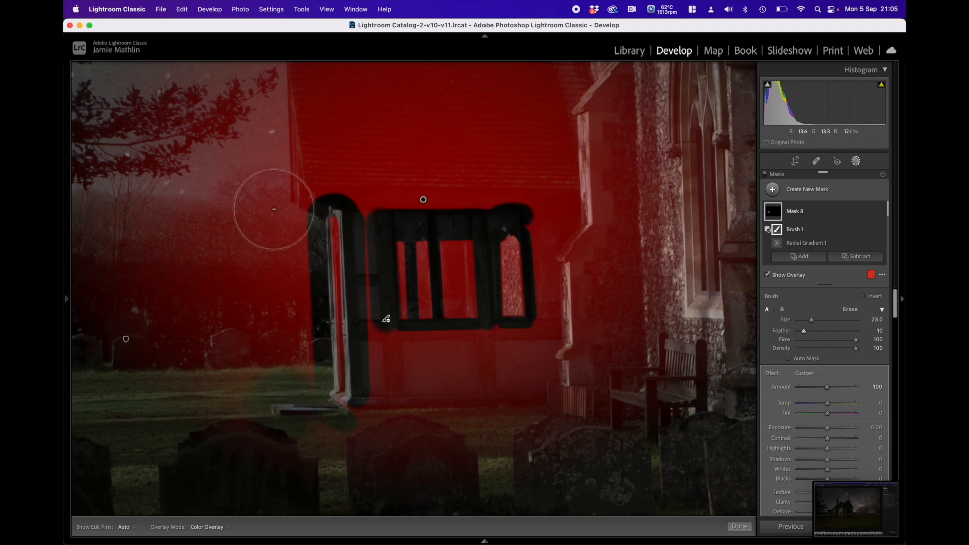
pyautogui.keyDown('shift'); pyautogui.click(275, 208); pyautogui.keyUp('shift')
pyautogui.moveTo(281, 173)
pyautogui.mouseDown()
pyautogui.moveTo(360, 172)
pyautogui.moveTo(374, 188)
pyautogui.mouseUp()
# Step: Subtract the wall panel between the corner post and windows and the porch's base line from the mask, using brush size 11
pyautogui.scroll(-3, 374, 191)
pyautogui.scroll(-1, 372, 193)
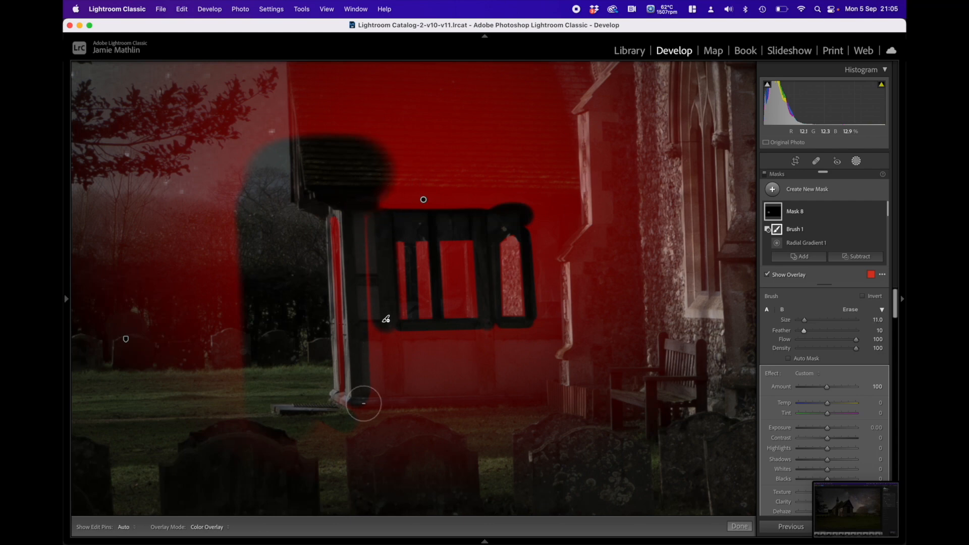
pyautogui.keyDown('shift'); pyautogui.click(374, 404); pyautogui.keyUp('shift')
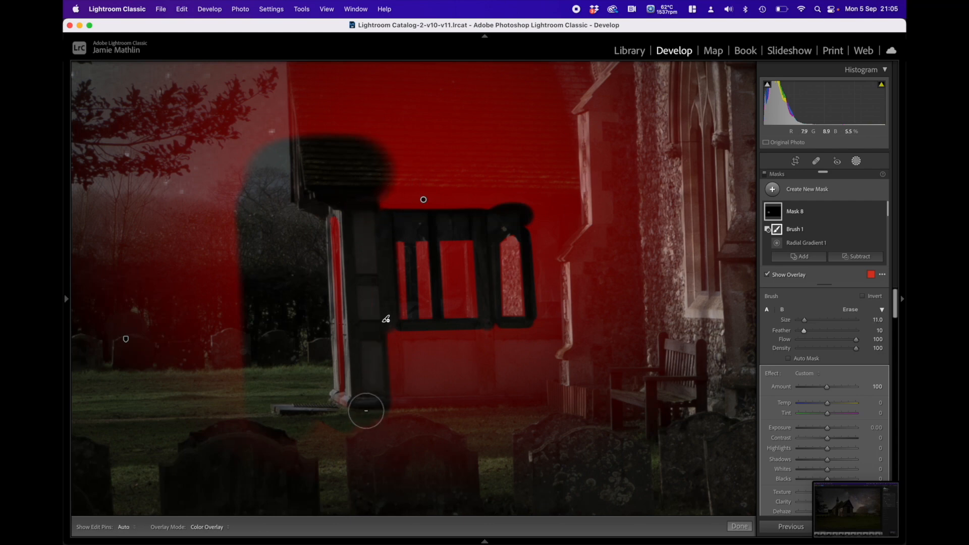
pyautogui.moveTo(365, 406); pyautogui.dragTo(451, 414)
# Step: Subtract the lower porch wall, the tiled roof and the adjoining stone wall from the mask with brush size 20
pyautogui.scroll(3, 446, 388)
pyautogui.moveTo(419, 366)
pyautogui.mouseDown()
pyautogui.moveTo(394, 358)
pyautogui.moveTo(539, 358)
pyautogui.moveTo(479, 352)
pyautogui.moveTo(528, 357)
pyautogui.moveTo(510, 394)
pyautogui.moveTo(408, 394)
pyautogui.moveTo(527, 399)
pyautogui.moveTo(562, 381)
pyautogui.moveTo(564, 307)
pyautogui.mouseUp()
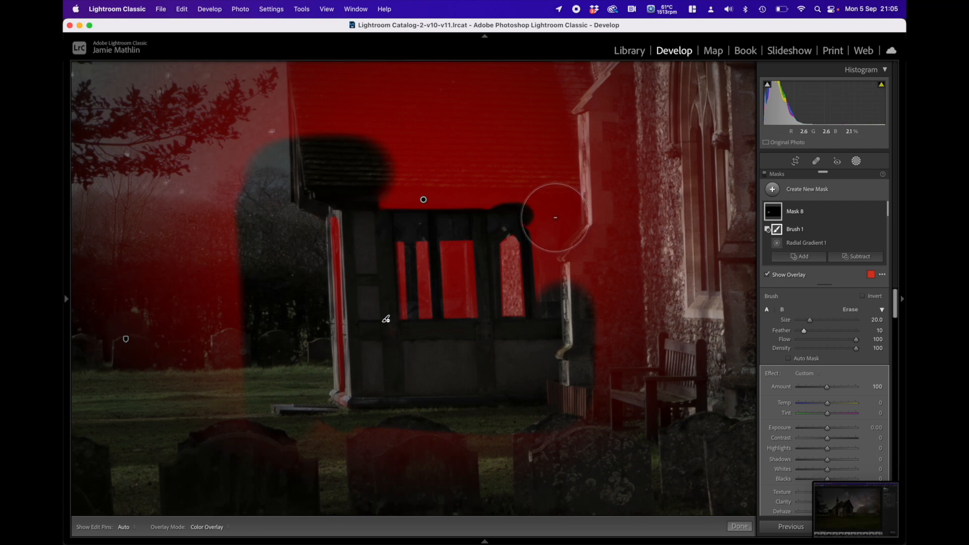
pyautogui.click(553, 218)
pyautogui.moveTo(405, 177); pyautogui.dragTo(565, 179)
pyautogui.moveTo(372, 143)
pyautogui.mouseDown()
pyautogui.moveTo(575, 145)
pyautogui.moveTo(597, 160)
pyautogui.moveTo(615, 395)
pyautogui.mouseUp()
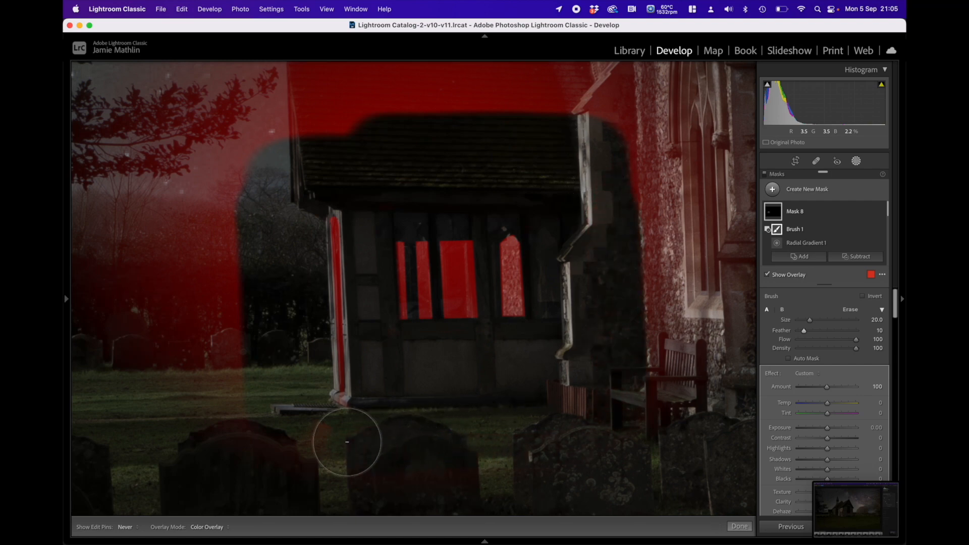
pyautogui.moveTo(242, 353); pyautogui.dragTo(248, 304)
# Step: Subtract the remaining sky, trees, church wall and gravestones around the porch from the mask with brush size 34
pyautogui.moveTo(66, 298)
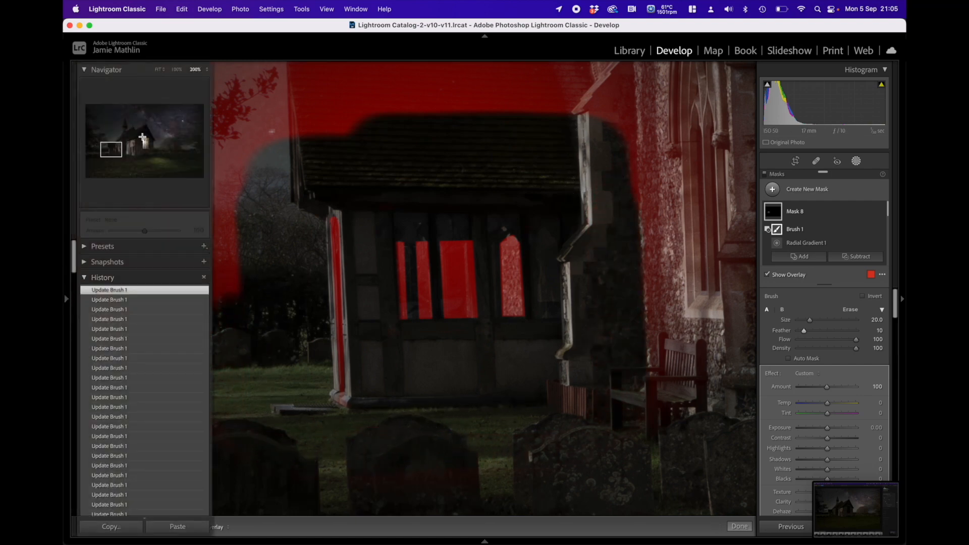
pyautogui.click(177, 74)
pyautogui.scroll(5, 381, 234)
pyautogui.press('h')
pyautogui.moveTo(370, 191)
pyautogui.mouseDown()
pyautogui.moveTo(464, 159)
pyautogui.moveTo(580, 165)
pyautogui.moveTo(604, 198)
pyautogui.moveTo(609, 342)
pyautogui.moveTo(542, 392)
pyautogui.moveTo(469, 396)
pyautogui.moveTo(461, 421)
pyautogui.moveTo(366, 419)
pyautogui.moveTo(314, 395)
pyautogui.moveTo(325, 284)
pyautogui.moveTo(290, 222)
pyautogui.mouseUp()
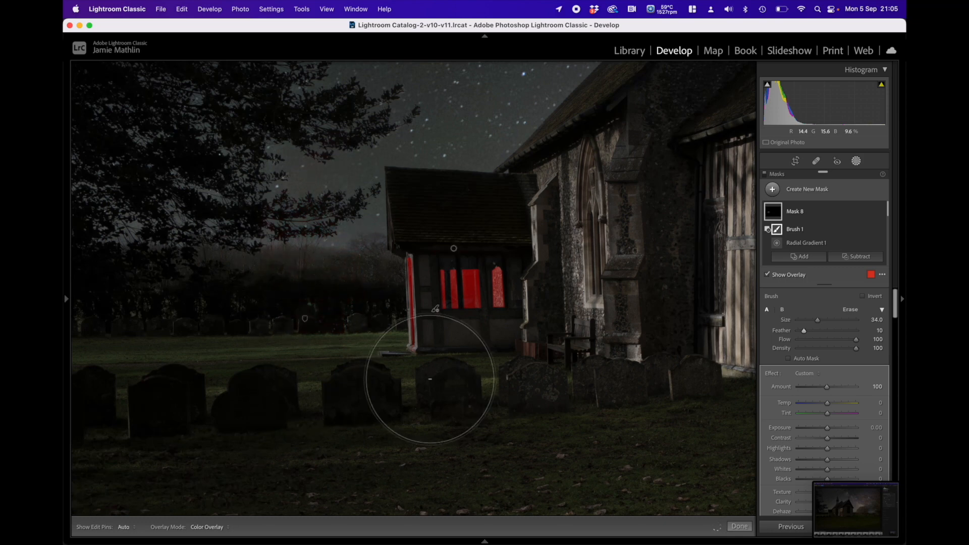
# Step: Set the porch window mask's exposure to 4.00, clarity to 28, temperature to 57 and tint to 10
pyautogui.moveTo(882, 501)
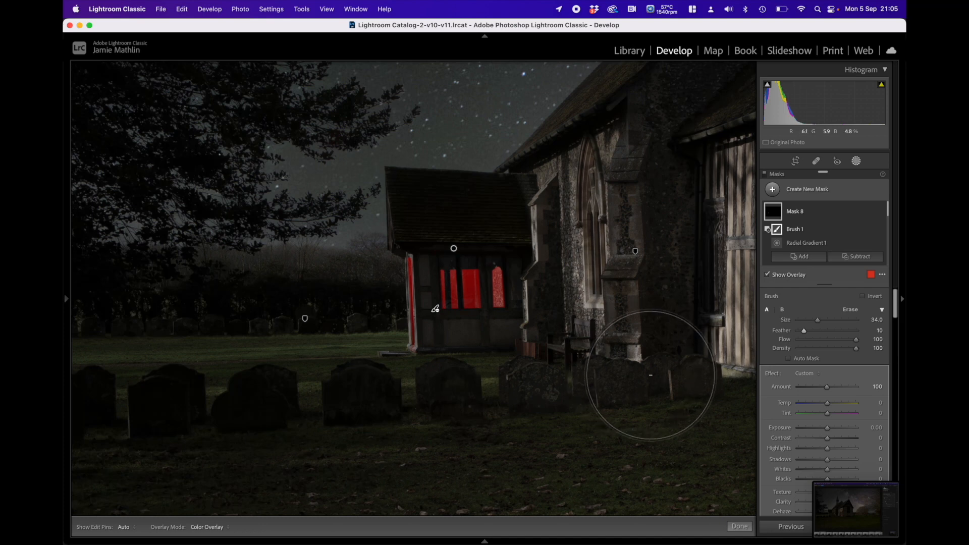
pyautogui.moveTo(828, 430); pyautogui.dragTo(860, 432)
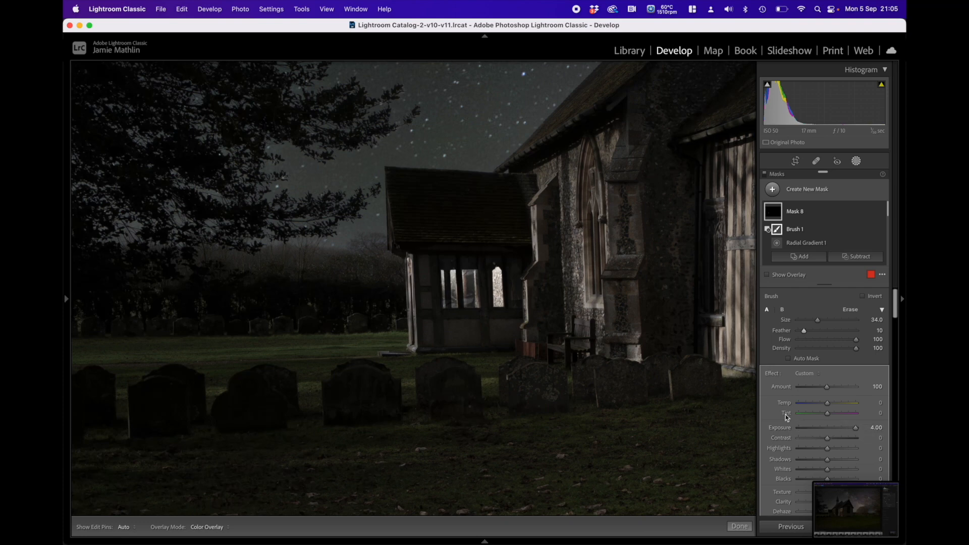
pyautogui.scroll(-3, 829, 446)
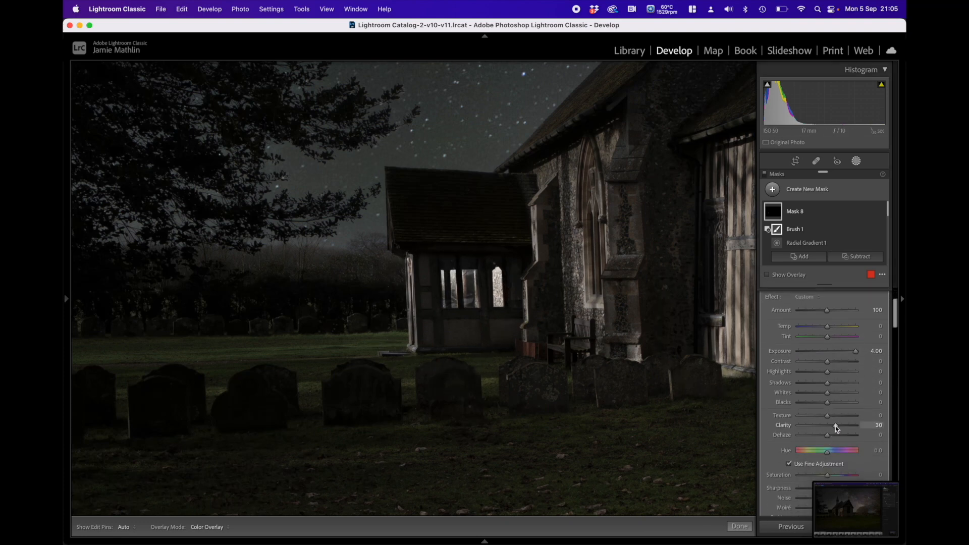
pyautogui.moveTo(835, 426); pyautogui.dragTo(834, 426)
pyautogui.moveTo(829, 327); pyautogui.dragTo(842, 328)
pyautogui.moveTo(846, 326); pyautogui.dragTo(844, 328)
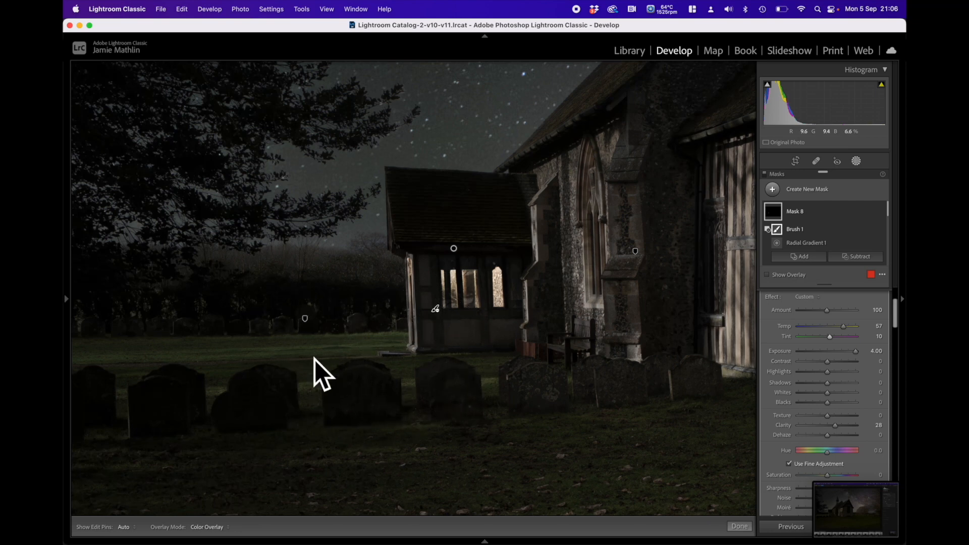
# Step: Create a flat, slightly tilted radial gradient mask on the grass at the porch corner and set its exposure to 1.93
pyautogui.click(825, 191)
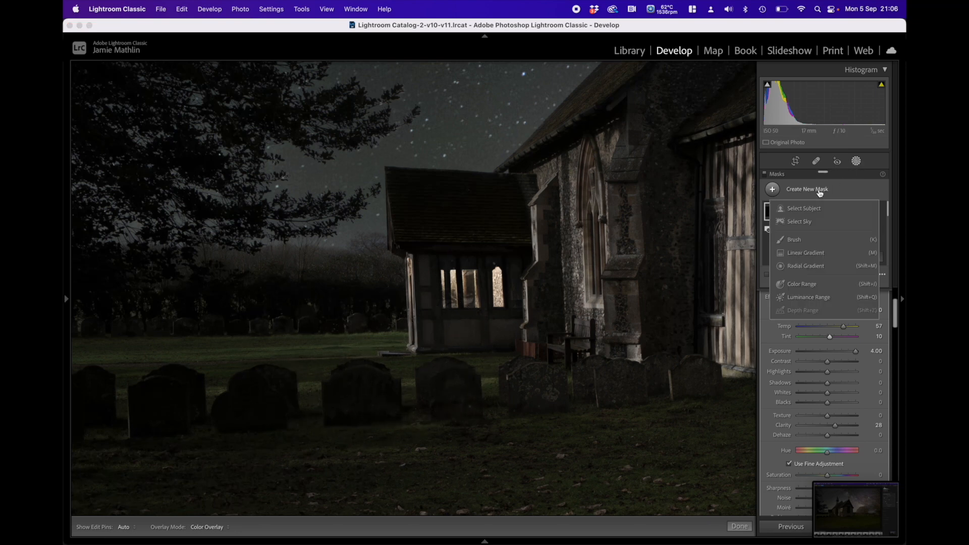
pyautogui.click(806, 266)
pyautogui.moveTo(328, 347); pyautogui.dragTo(435, 362)
pyautogui.moveTo(334, 348); pyautogui.dragTo(387, 352)
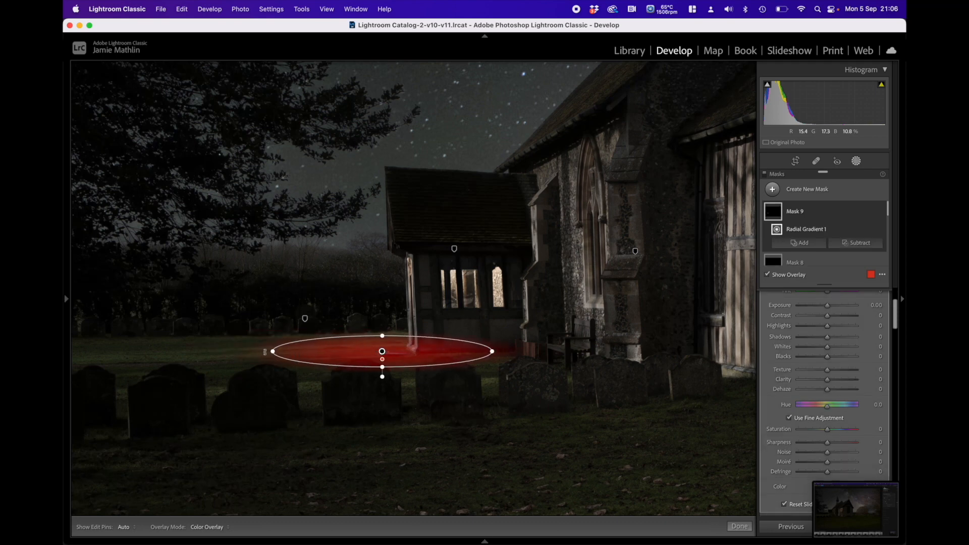
pyautogui.moveTo(265, 352); pyautogui.dragTo(264, 358)
pyautogui.scroll(3, 834, 325)
pyautogui.moveTo(827, 356); pyautogui.dragTo(843, 361)
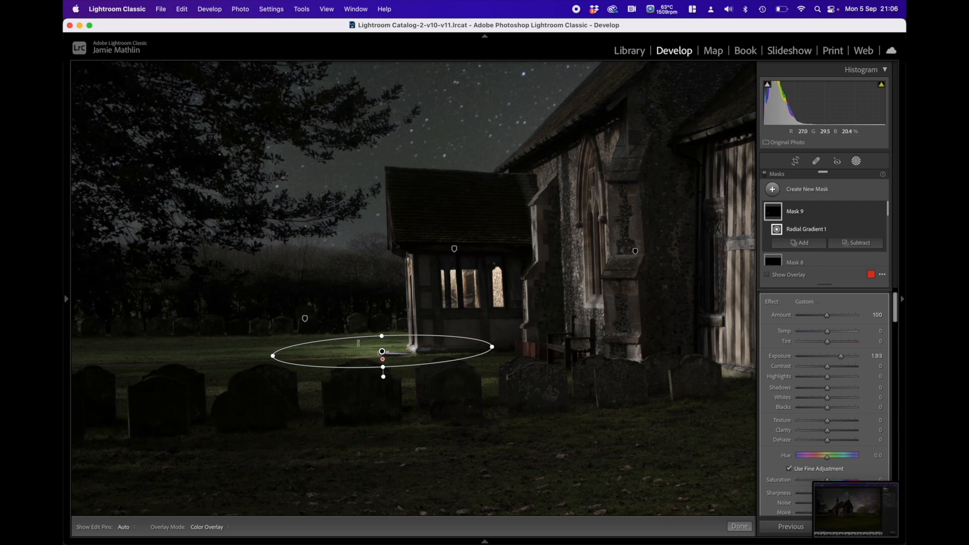
# Step: Add a subtracting brush of size 6 and feather 38 to the grass mask, and paint out the porch's corner base and wall edge
pyautogui.click(842, 244)
pyautogui.click(834, 302)
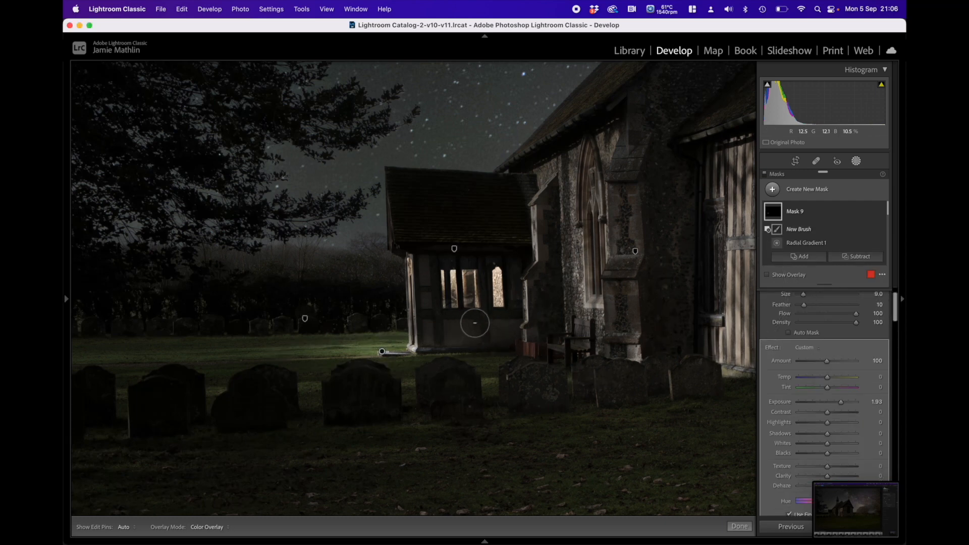
pyautogui.press('[')
pyautogui.press('[')
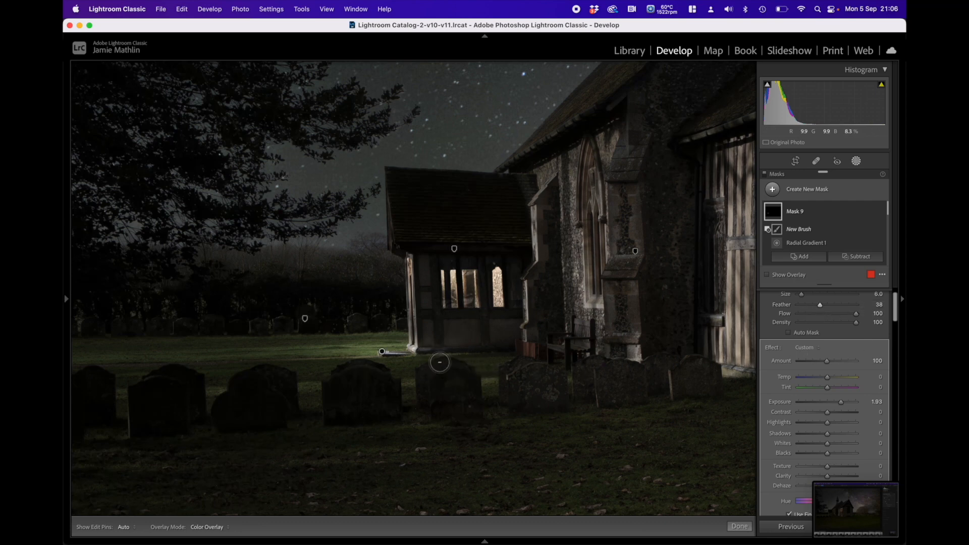
pyautogui.click(420, 358)
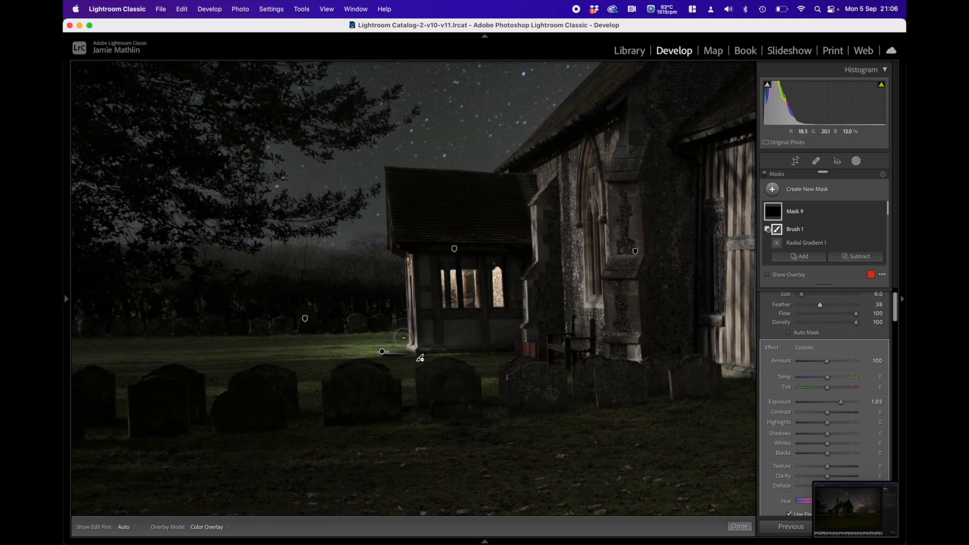
pyautogui.press('h')
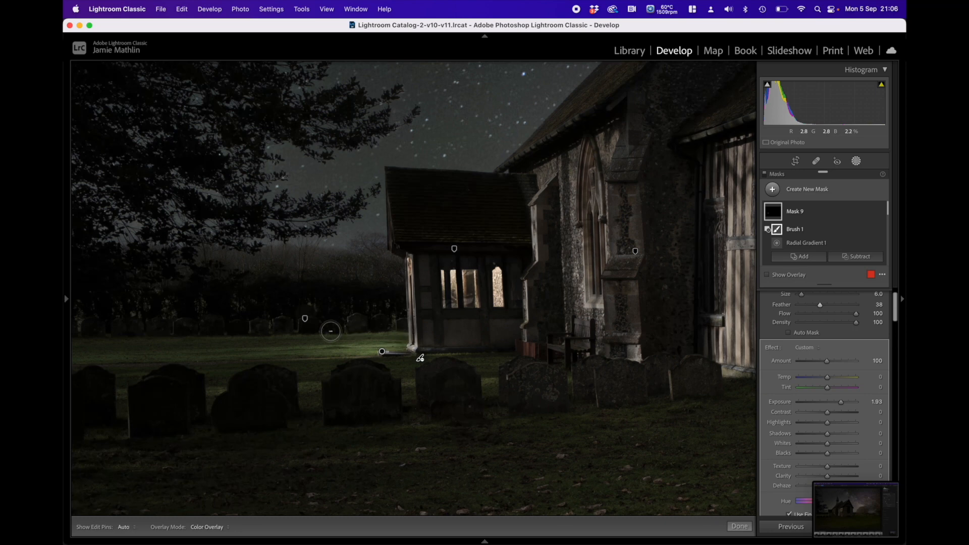
pyautogui.press('h')
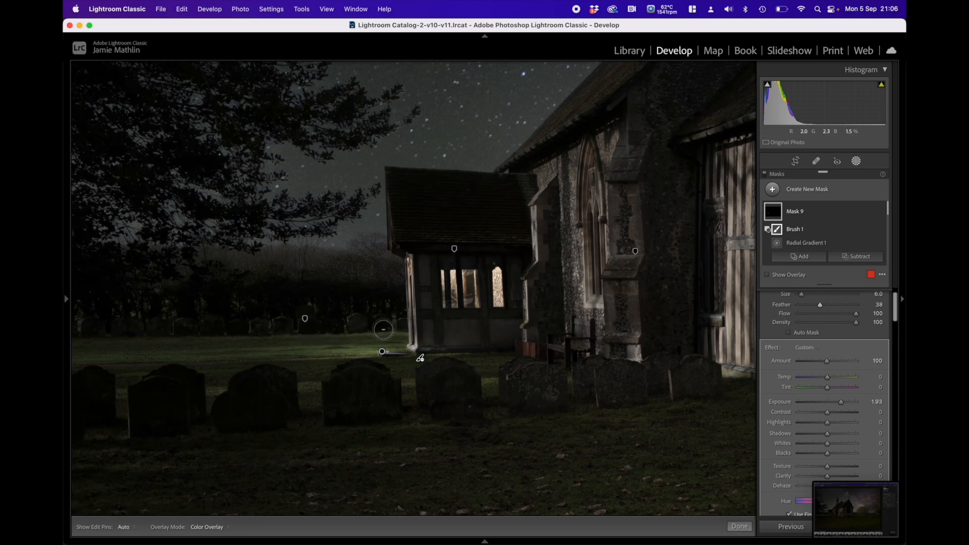
pyautogui.press('h')
pyautogui.press('h')
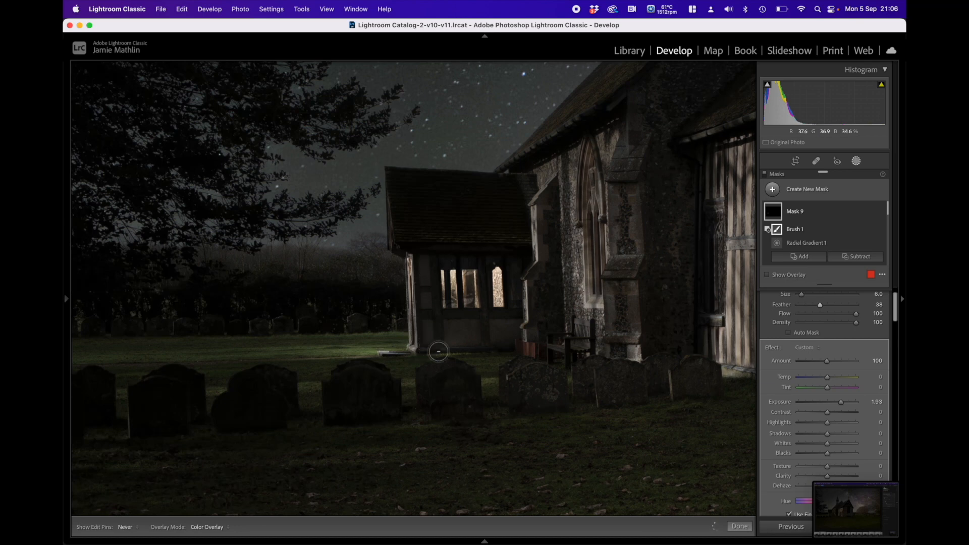
# Step: Enlarge the subtracting brush to size 23 and remove the porch wall and the ground in front of it from the grass mask
pyautogui.press('h')
pyautogui.scroll(3, 448, 350)
pyautogui.scroll(1, 448, 351)
pyautogui.press('h')
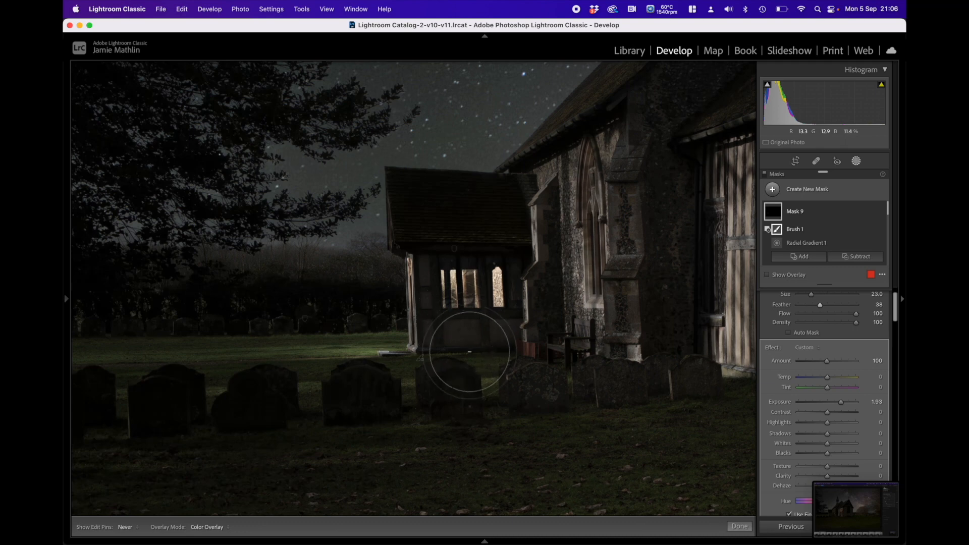
pyautogui.press('h')
pyautogui.press('h')
pyautogui.press('h')
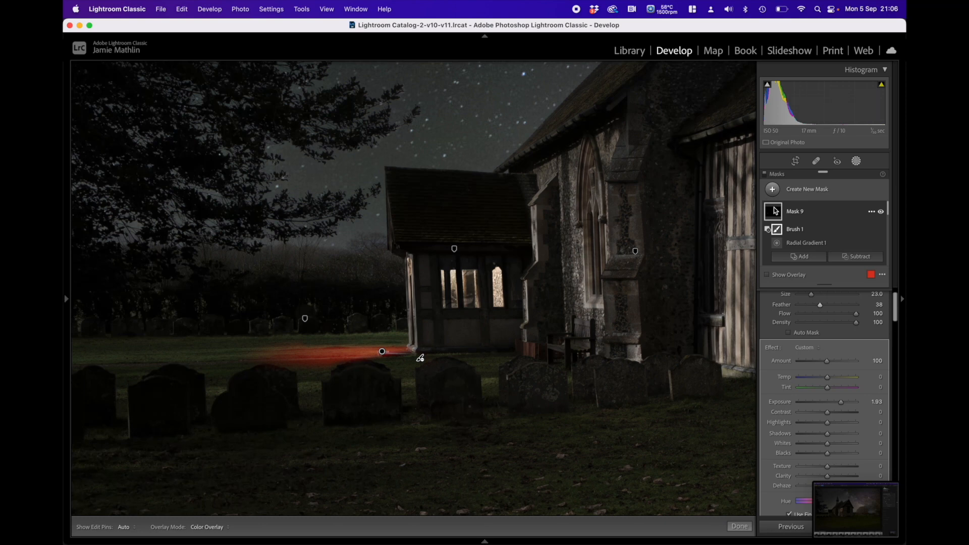
# Step: Warm the light on the grass beside the porch by setting its mask's temperature to 50
pyautogui.press('h')
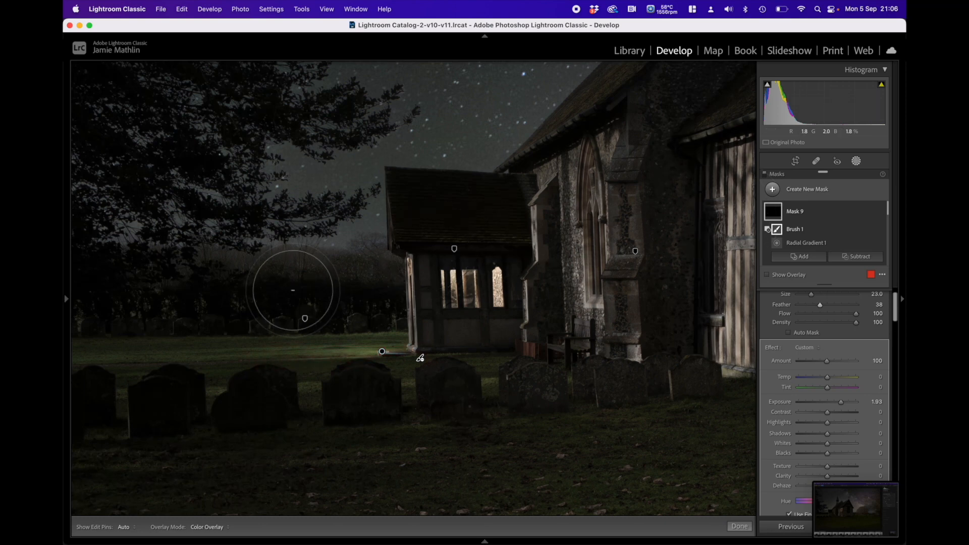
pyautogui.press('h')
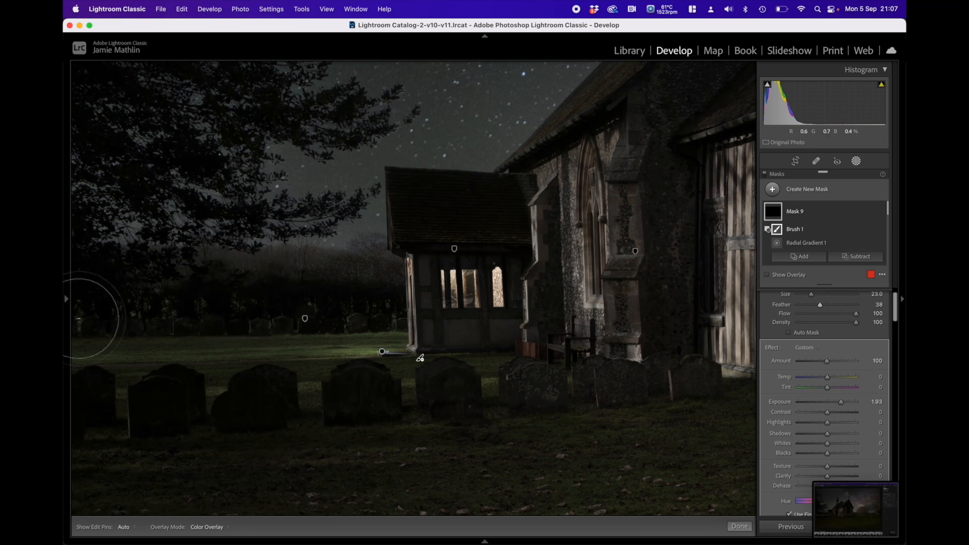
pyautogui.moveTo(832, 379); pyautogui.dragTo(842, 380)
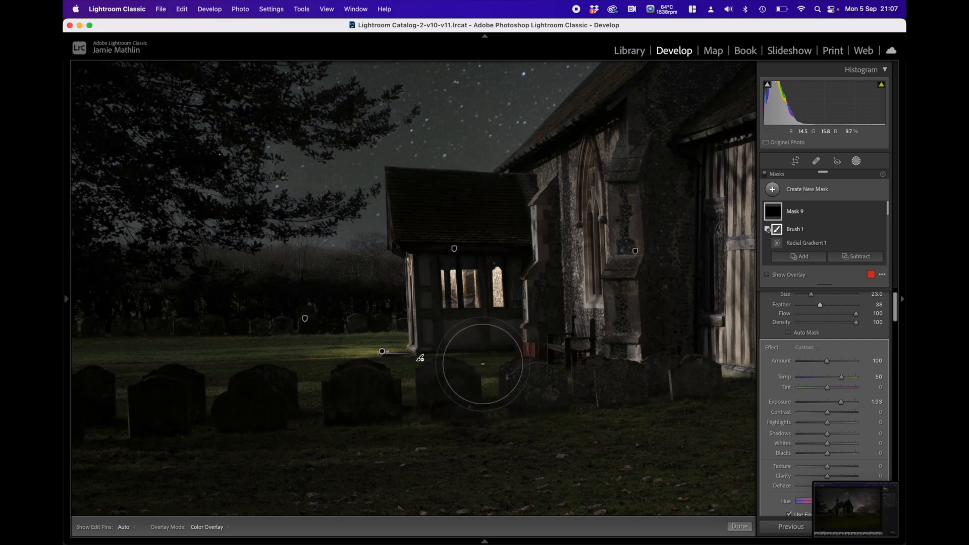
# Step: Add a brush with feather 88 and flow 32 to the grass mask, and paint light between the gravestones below the porch windows at size 4
pyautogui.click(805, 259)
pyautogui.click(832, 313)
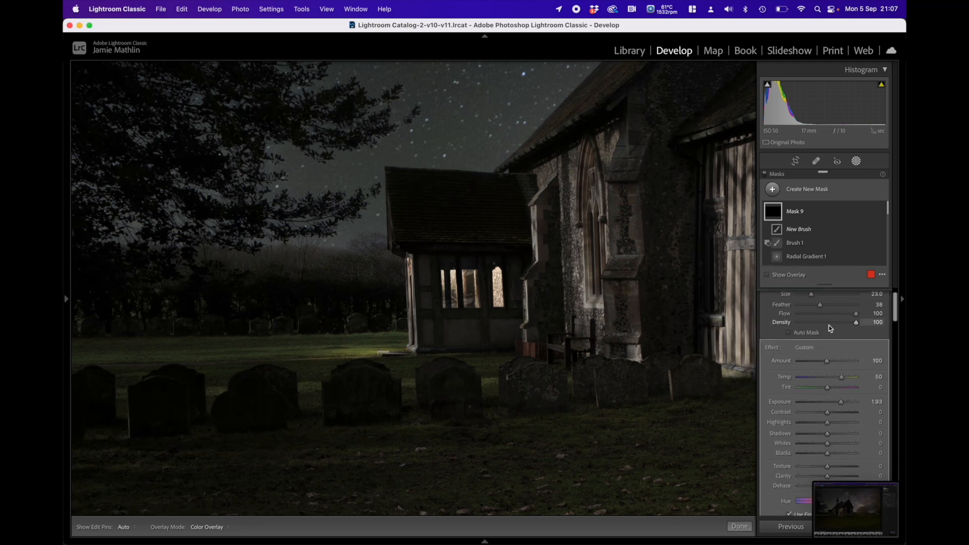
pyautogui.scroll(1, 822, 348)
pyautogui.moveTo(820, 330)
pyautogui.mouseDown()
pyautogui.moveTo(848, 331)
pyautogui.moveTo(816, 339)
pyautogui.mouseUp()
pyautogui.scroll(-10, 457, 356)
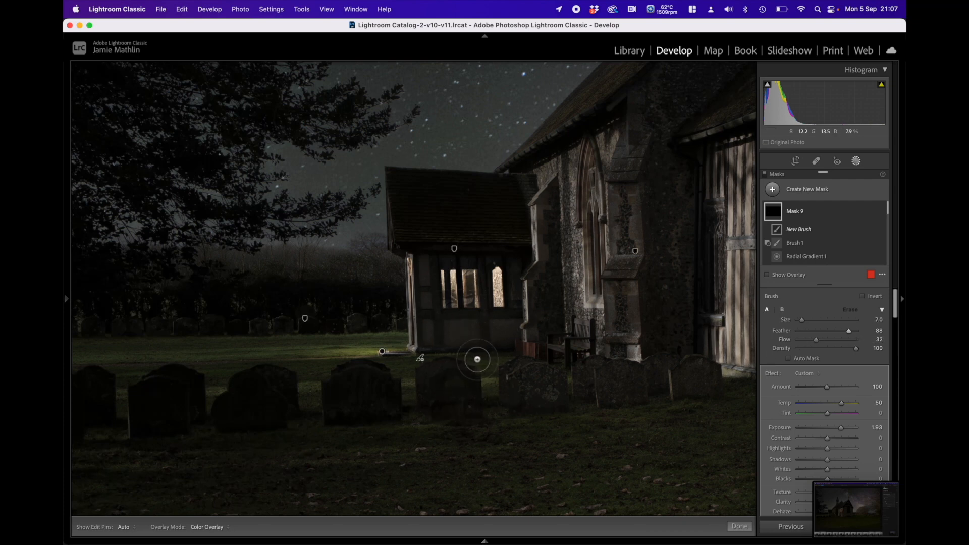
pyautogui.press('h')
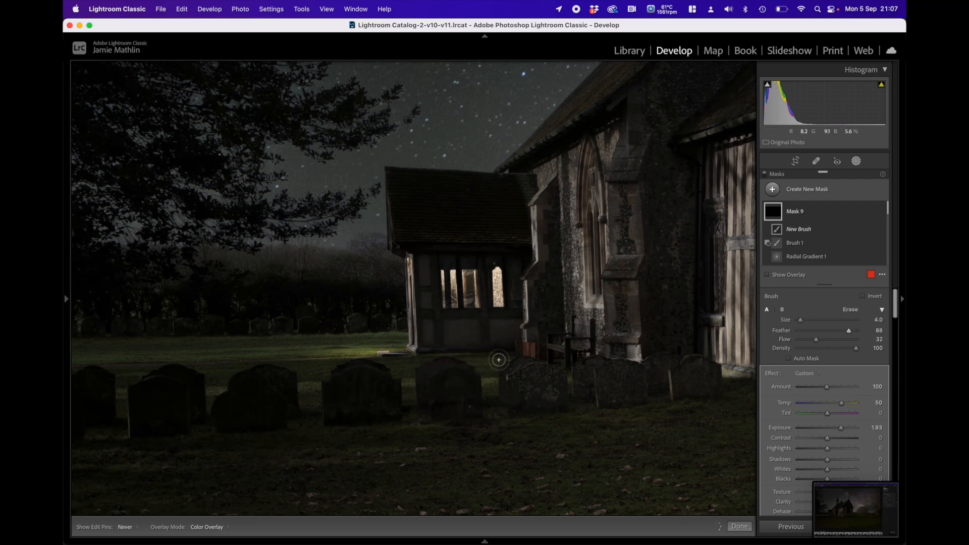
pyautogui.moveTo(503, 356); pyautogui.dragTo(504, 357)
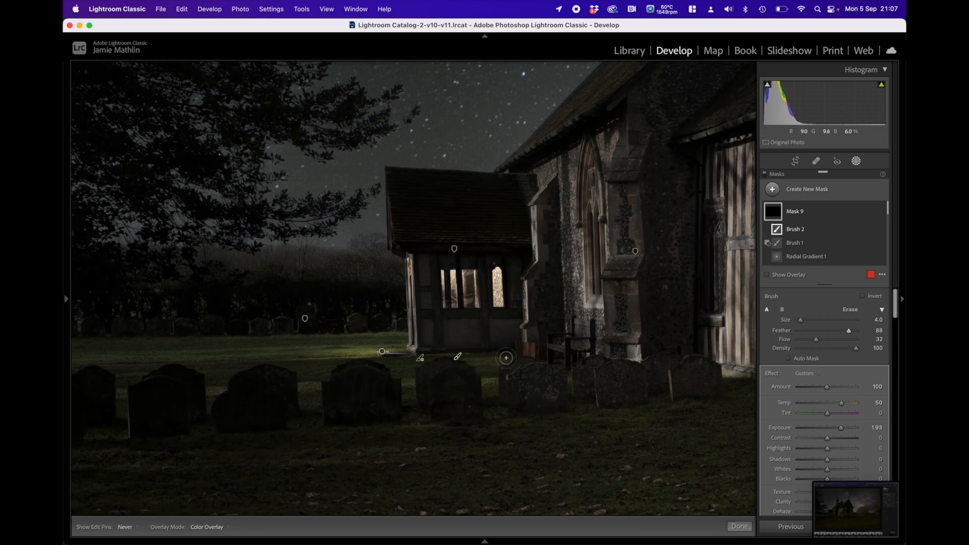
pyautogui.press('h')
pyautogui.moveTo(65, 298)
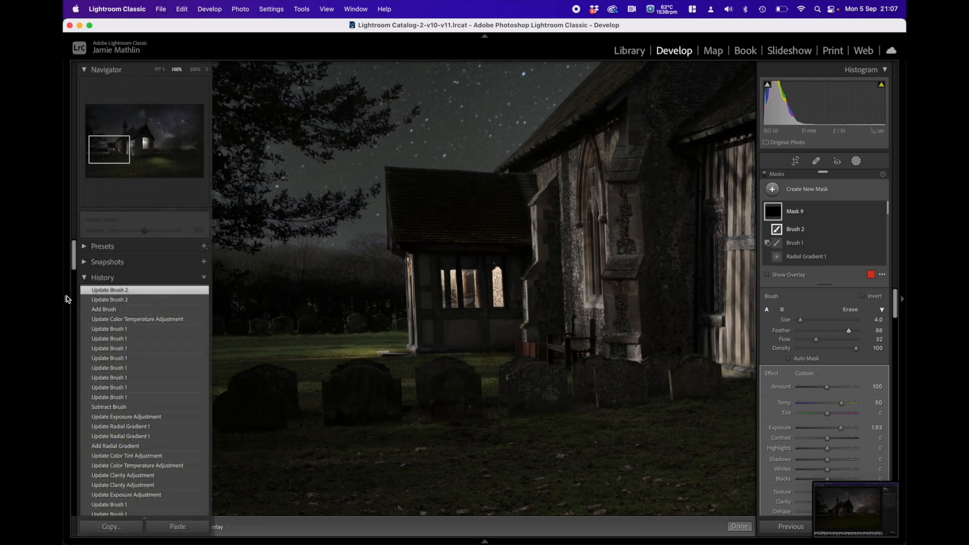
pyautogui.click(158, 71)
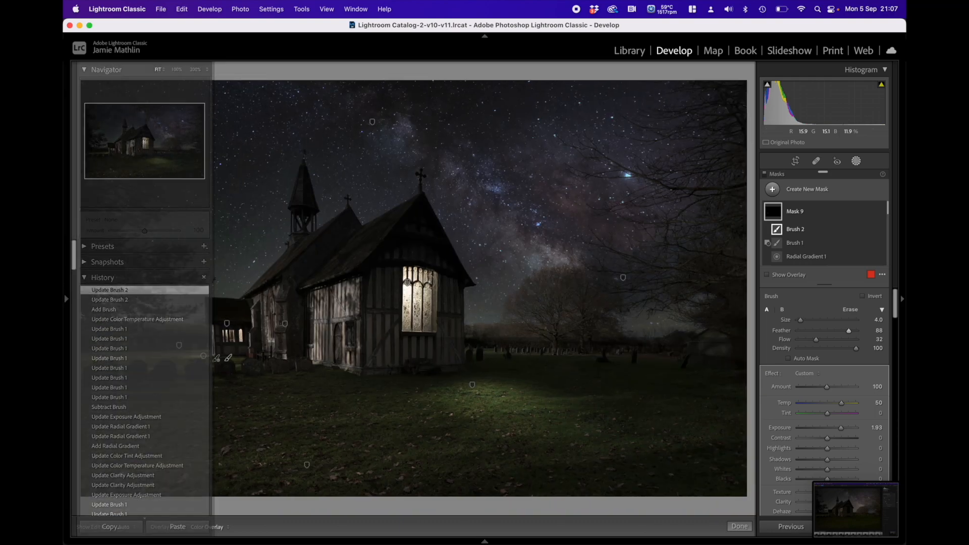
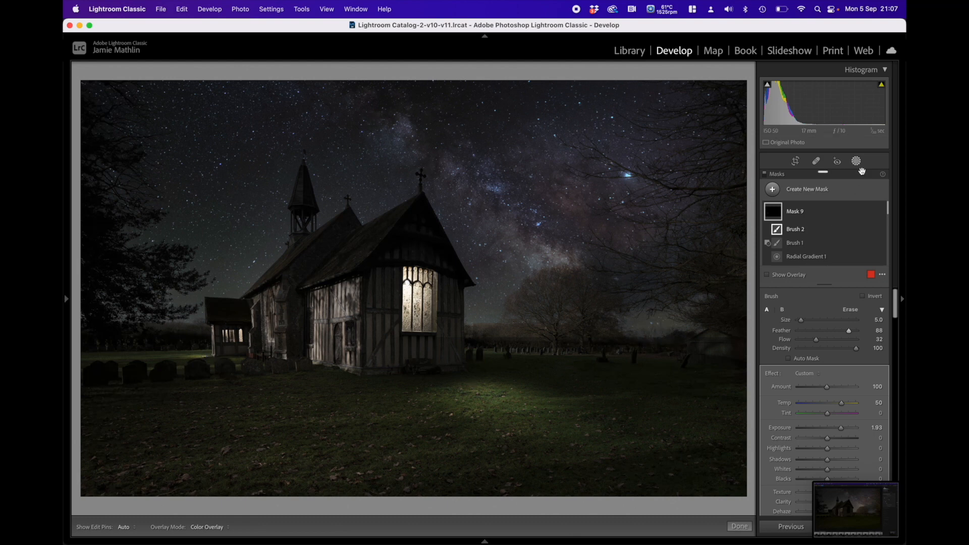
# Step: Create a new radial gradient mask centred on the church and widen its ellipse towards the bare trees
pyautogui.click(817, 188)
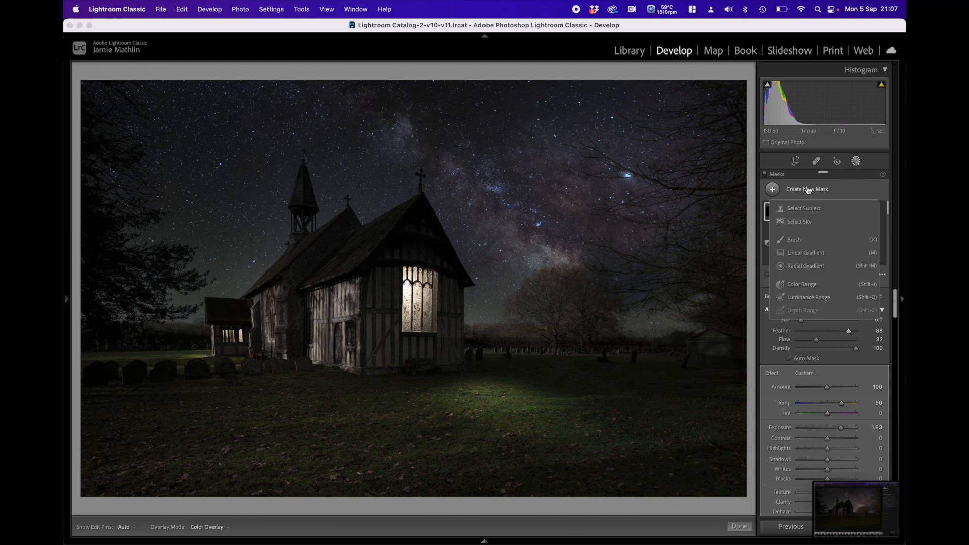
pyautogui.click(807, 266)
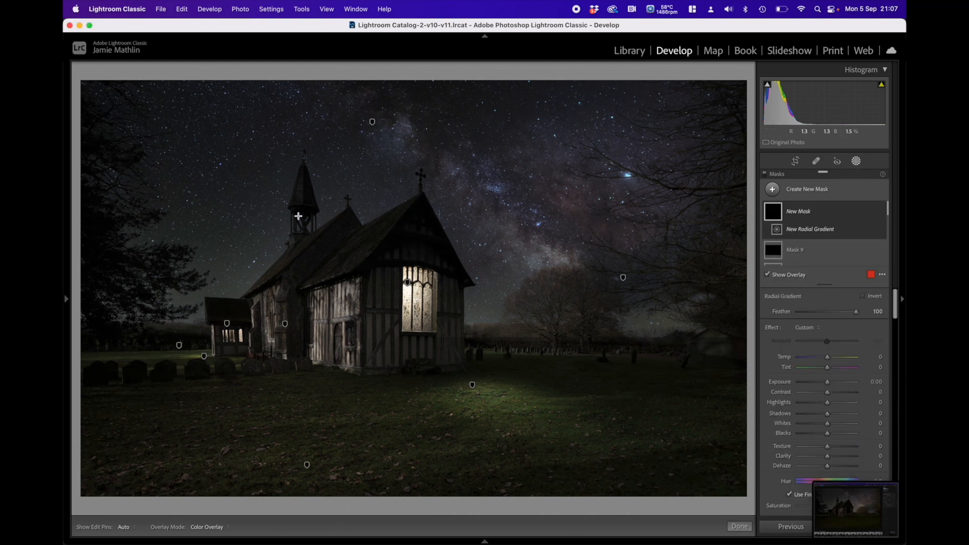
pyautogui.moveTo(276, 209); pyautogui.dragTo(604, 385)
pyautogui.moveTo(277, 210); pyautogui.dragTo(317, 290)
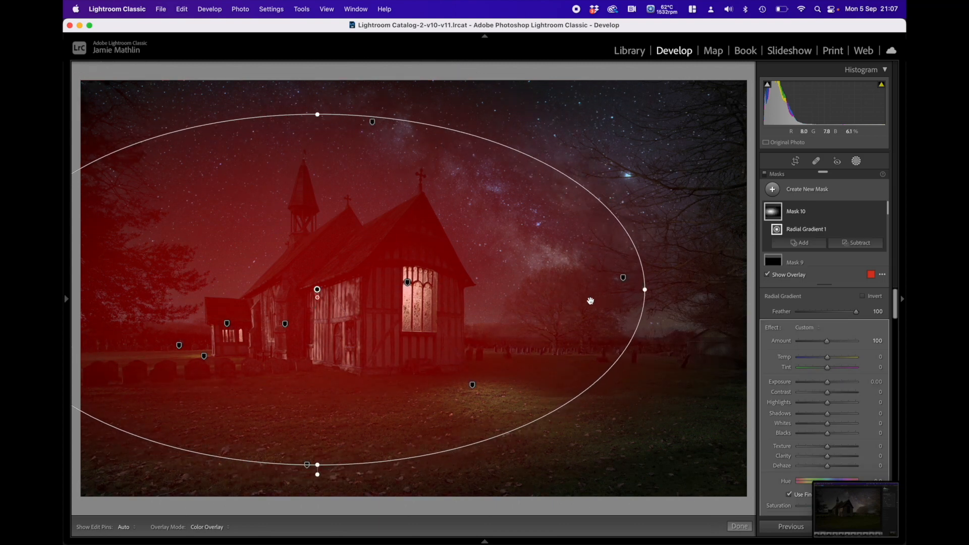
pyautogui.moveTo(645, 290); pyautogui.dragTo(680, 289)
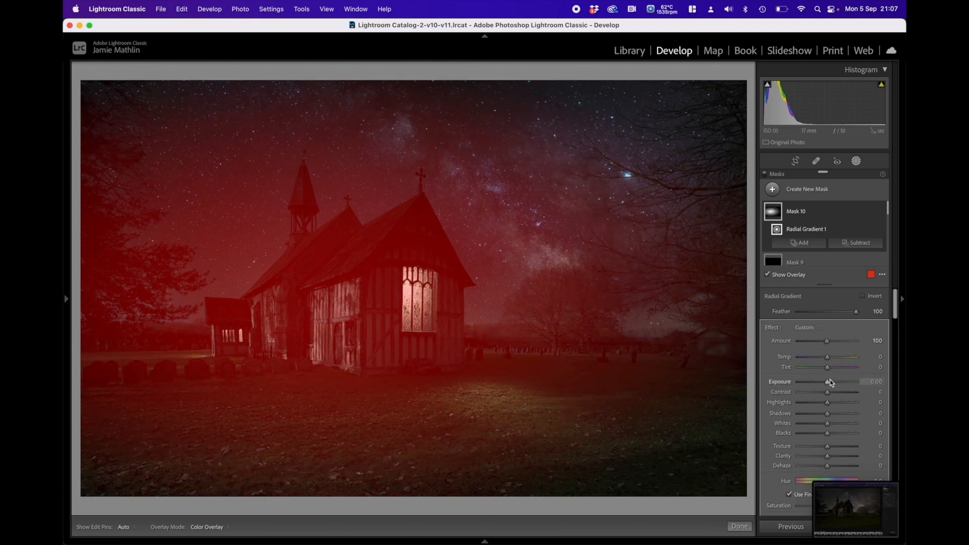
# Step: Set the church gradient's exposure to 2.59, contrast to 42, clarity to 29, texture to 6 and saturation to 36, with the overlay hidden
pyautogui.press('o')
pyautogui.moveTo(827, 382); pyautogui.dragTo(846, 382)
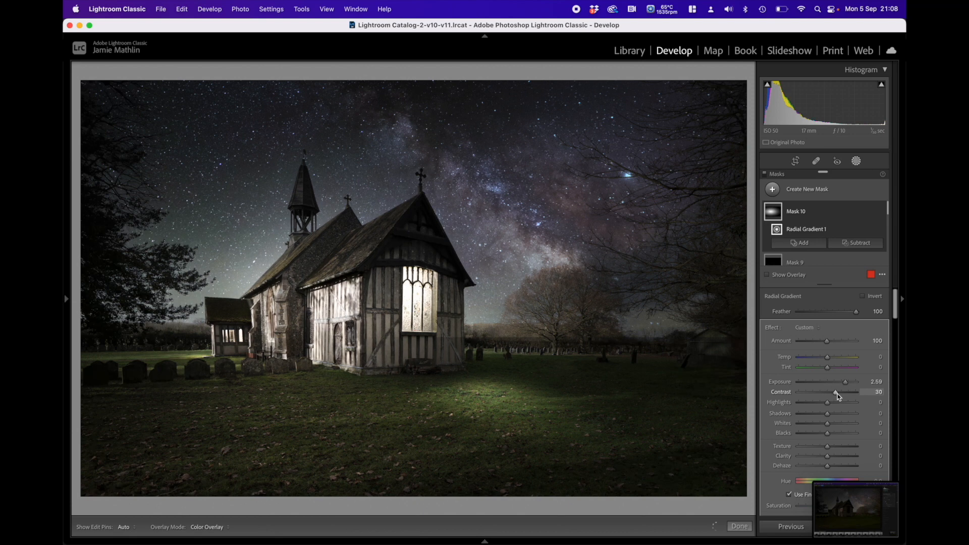
pyautogui.click(838, 394)
pyautogui.click(832, 457)
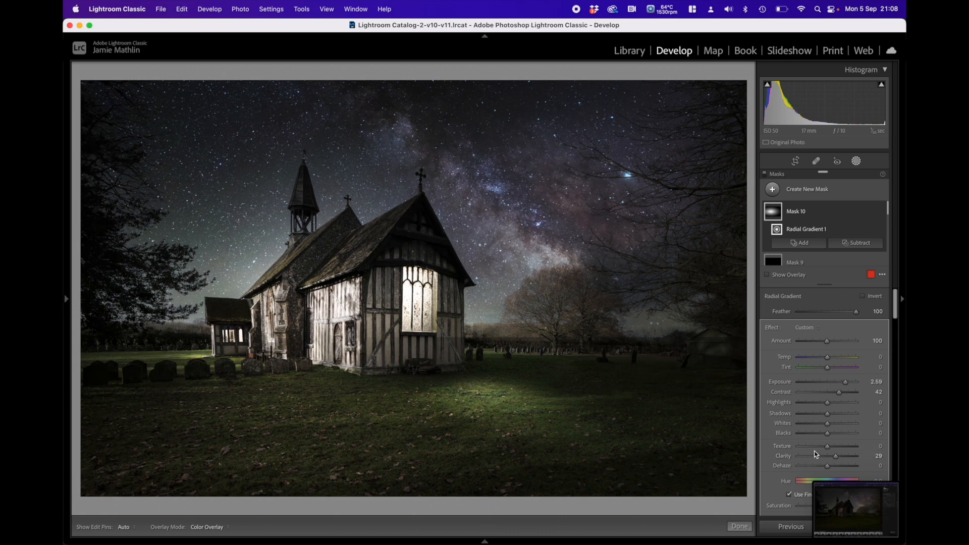
pyautogui.moveTo(831, 449); pyautogui.dragTo(828, 447)
pyautogui.scroll(-4, 813, 443)
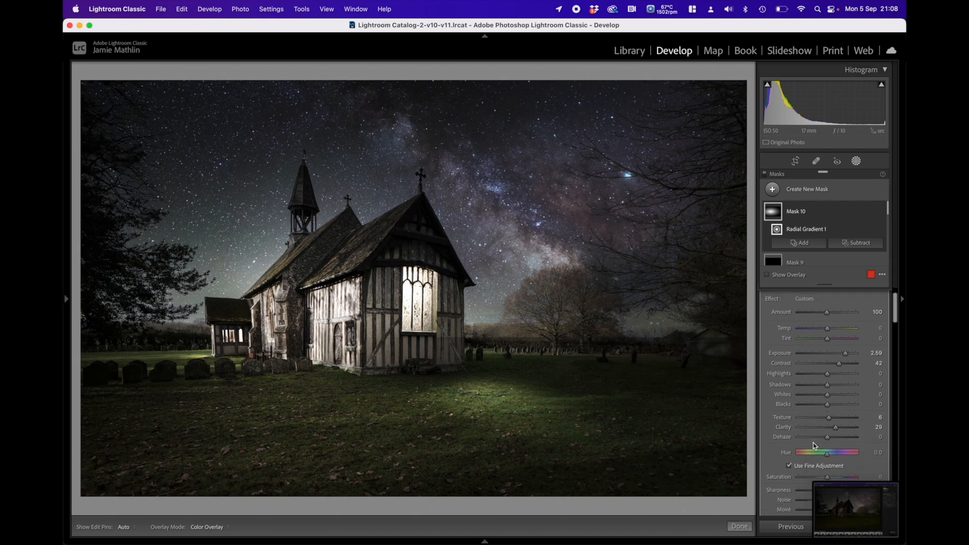
pyautogui.moveTo(837, 424); pyautogui.dragTo(837, 424)
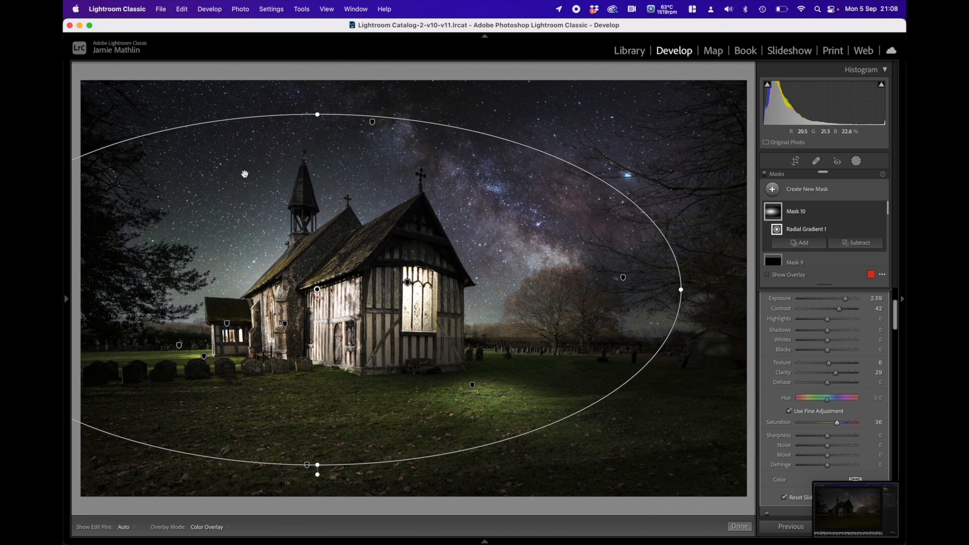
# Step: Subtract the sky from the church's radial gradient mask using Select Sky
pyautogui.click(864, 245)
pyautogui.click(839, 282)
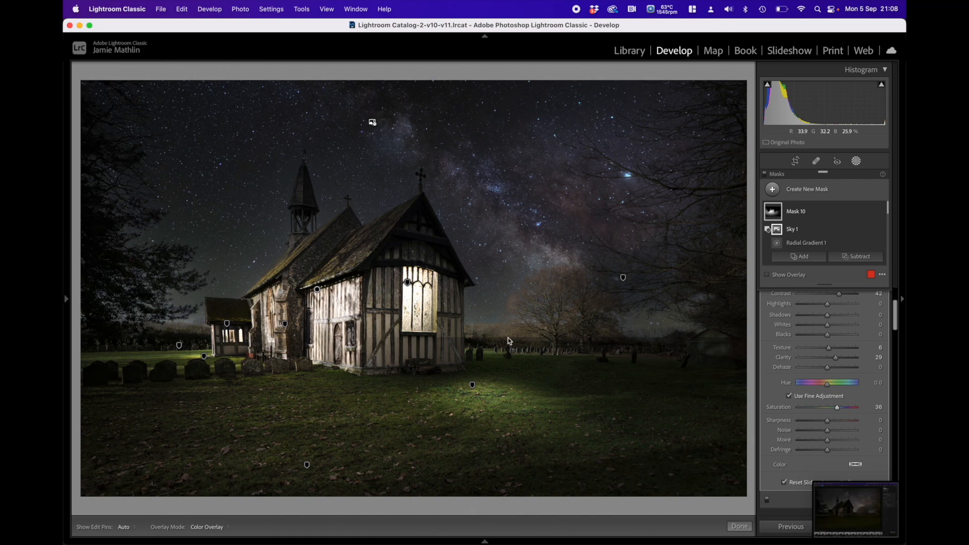
pyautogui.scroll(5, 828, 354)
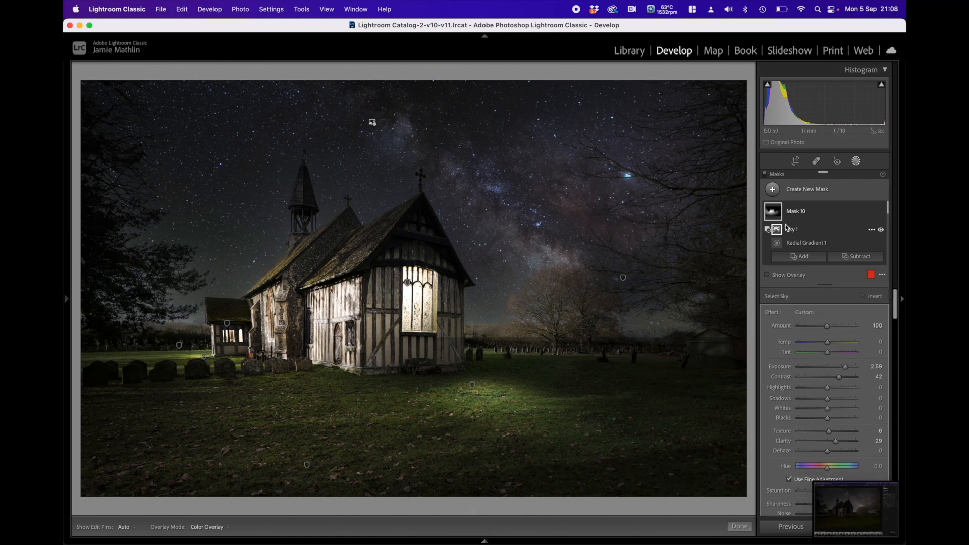
pyautogui.moveTo(782, 219)
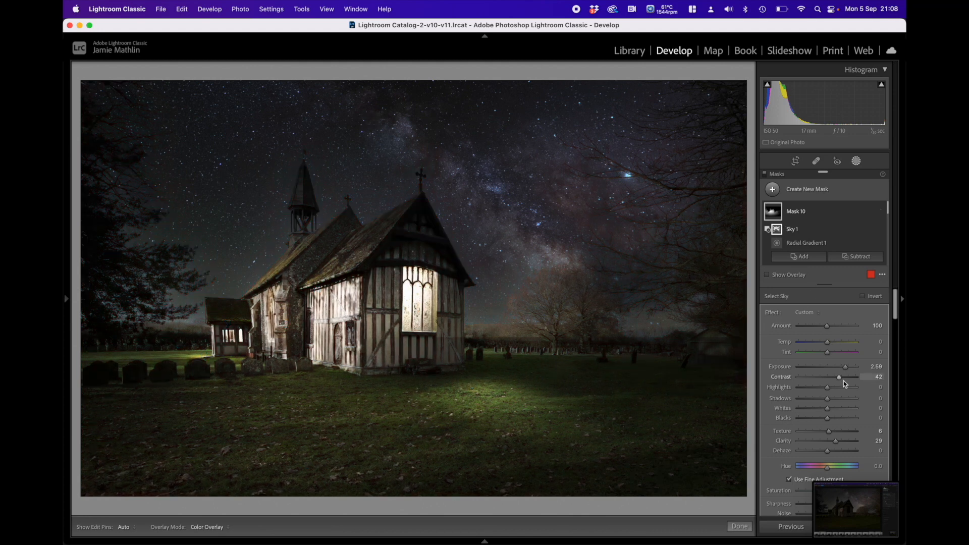
# Step: Set the church mask's exposure to 1.28, highlights to -28 and shadows to 100
pyautogui.moveTo(846, 368)
pyautogui.mouseDown()
pyautogui.moveTo(833, 369)
pyautogui.moveTo(856, 399)
pyautogui.moveTo(818, 392)
pyautogui.moveTo(835, 368)
pyautogui.mouseUp()
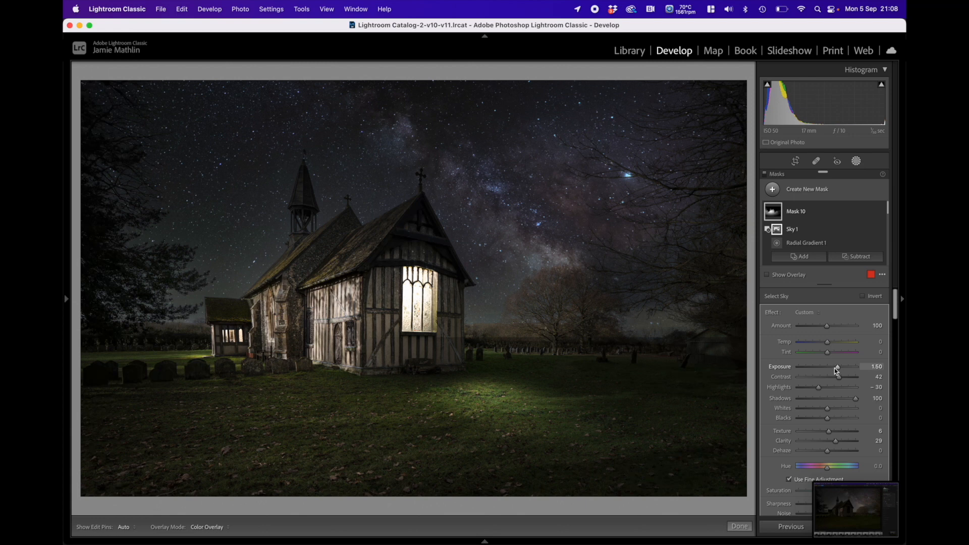
pyautogui.press('XF86MonBrightnessUp')
pyautogui.press('XF86MonBrightnessUp')
pyautogui.press('XF86MonBrightnessUp')
pyautogui.moveTo(840, 369); pyautogui.dragTo(821, 389)
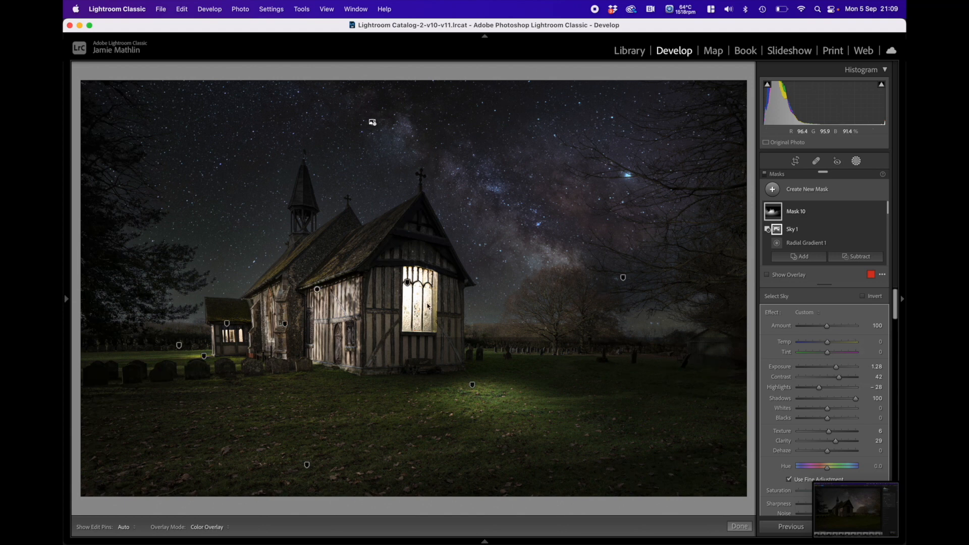
# Step: Select the radial gradient mask around the large church window and set its exposure to -0.23 and tint to 11
pyautogui.click(409, 284)
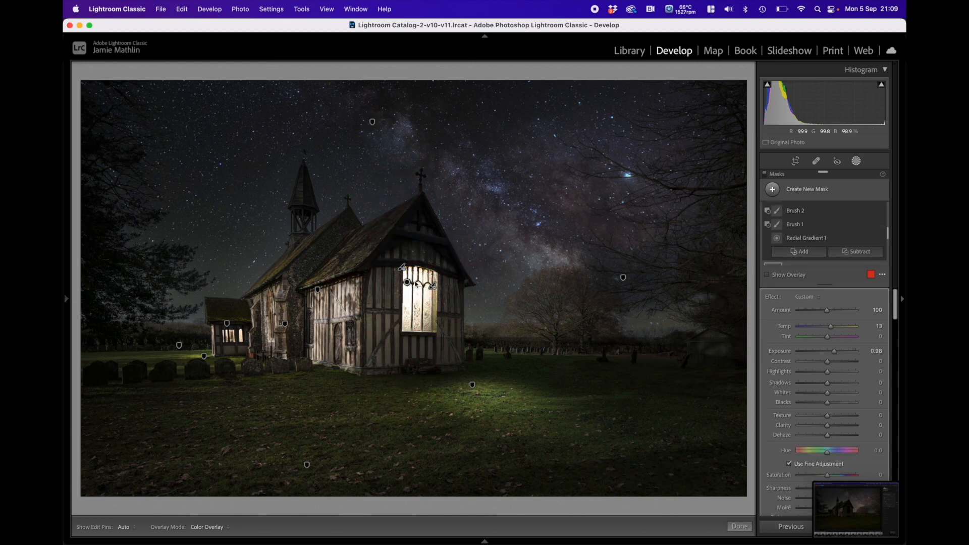
pyautogui.click(452, 309)
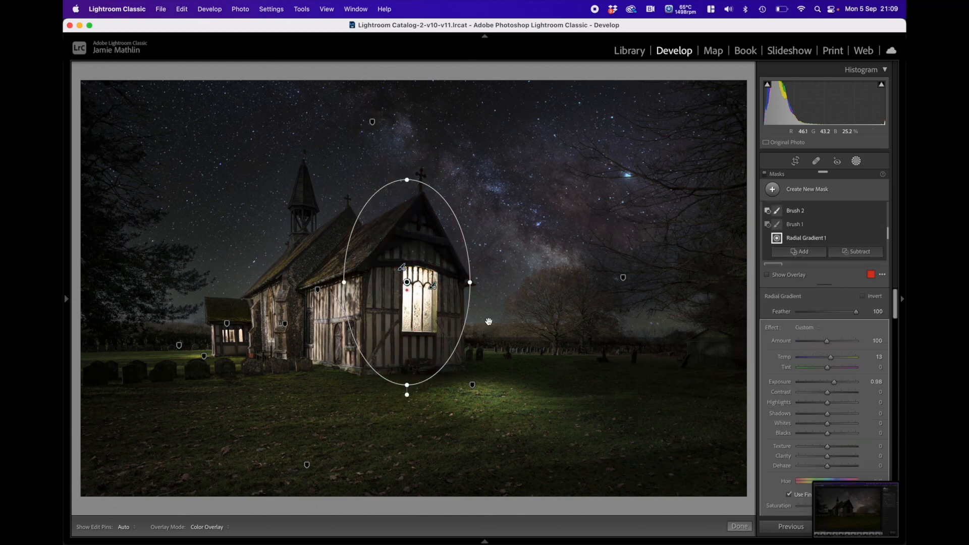
pyautogui.moveTo(833, 382); pyautogui.dragTo(824, 382)
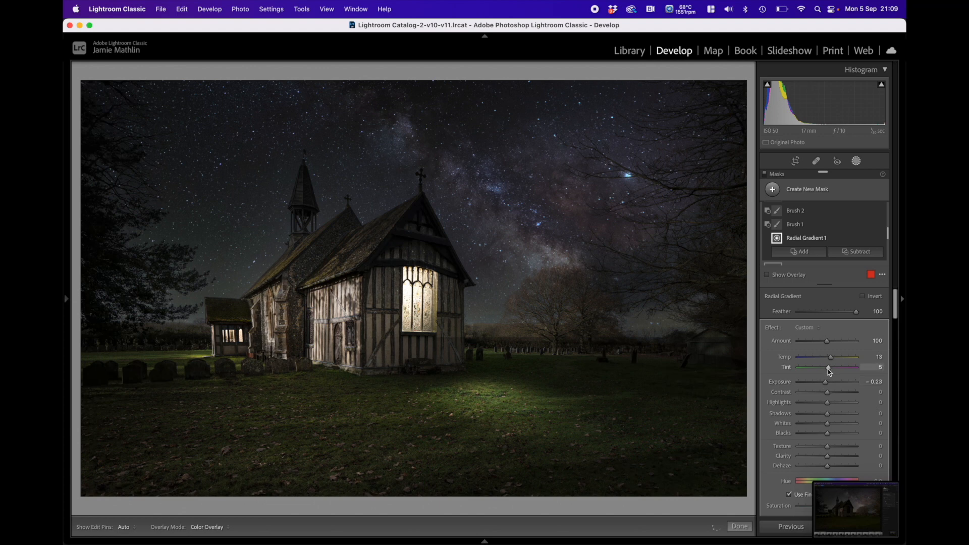
pyautogui.moveTo(828, 370); pyautogui.dragTo(830, 370)
pyautogui.moveTo(742, 378)
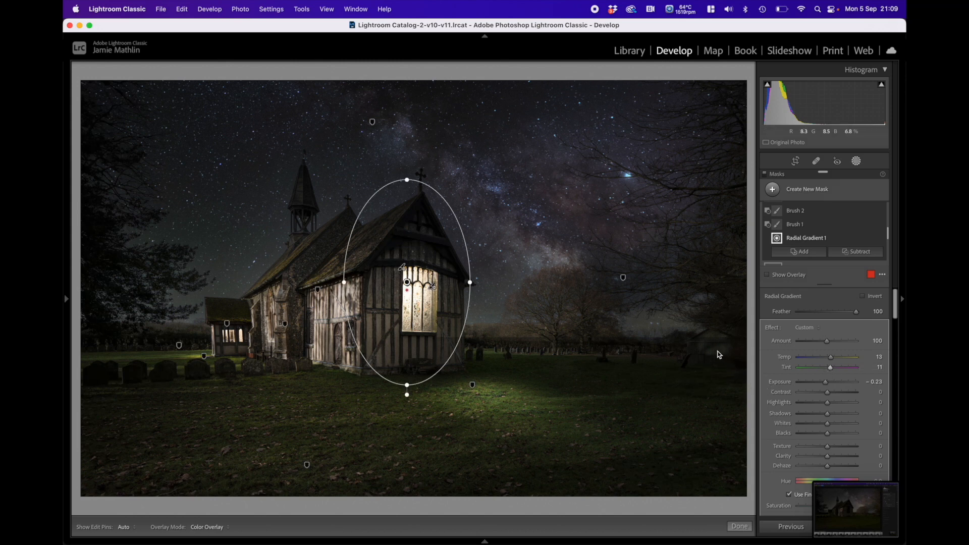
# Step: Add a Highlight Priority post-crop vignette with amount -30 and feather 100, and finish masking
pyautogui.scroll(-8, 814, 344)
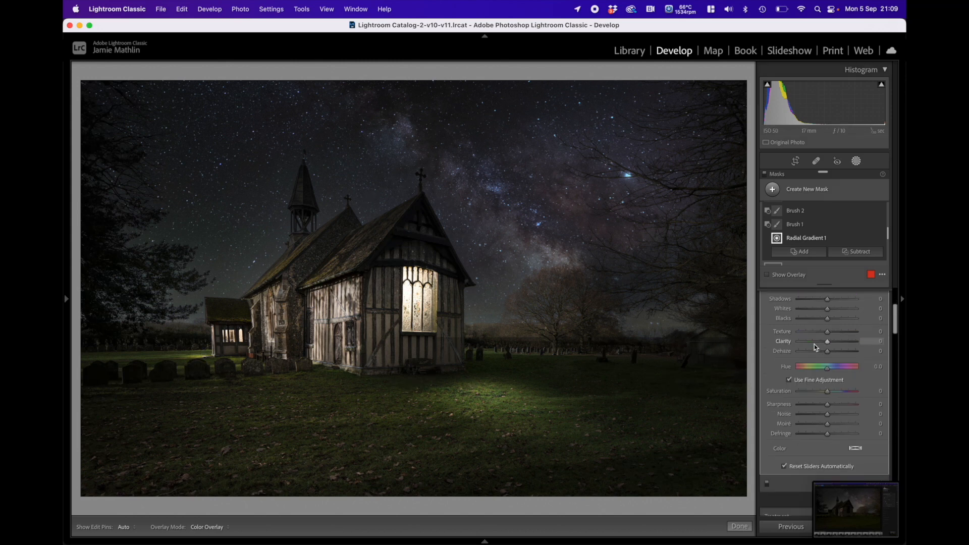
pyautogui.scroll(-15, 814, 347)
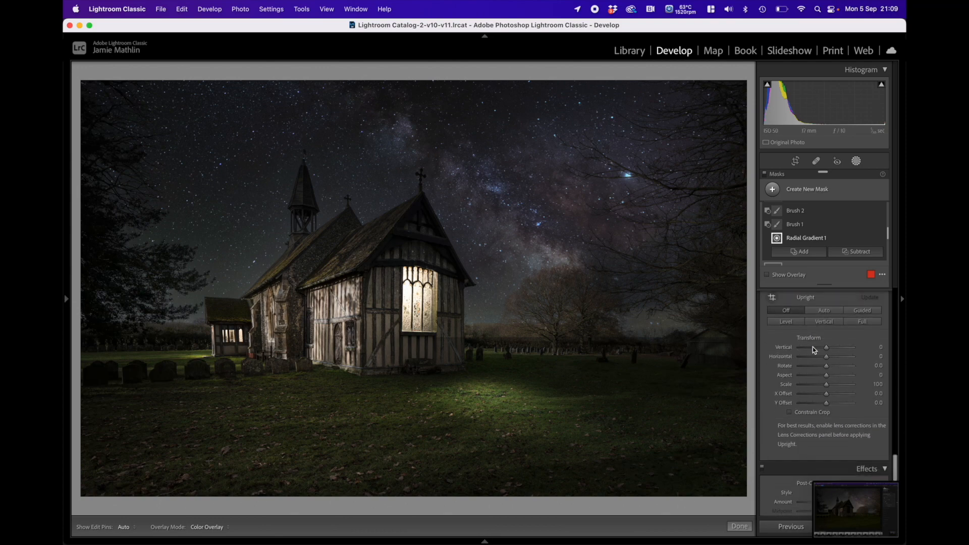
pyautogui.scroll(-3, 812, 348)
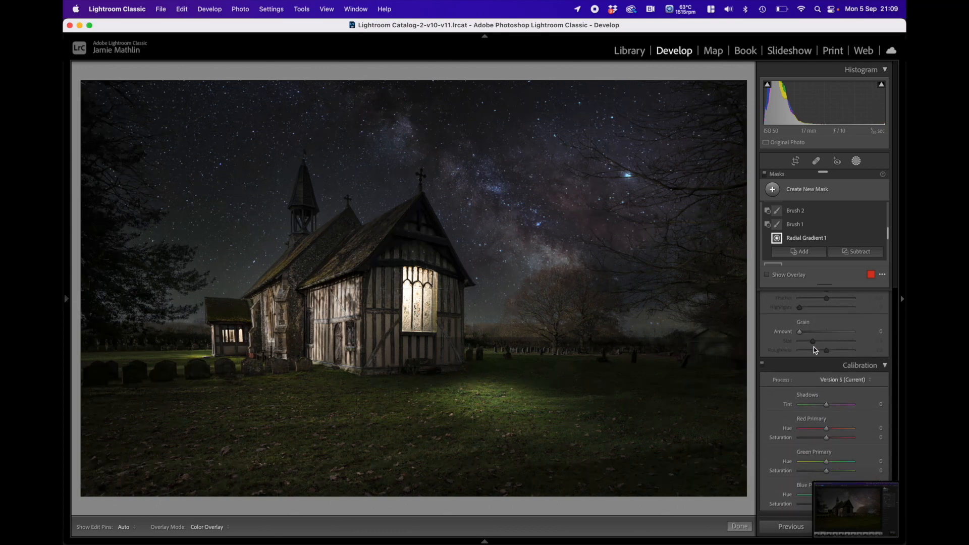
pyautogui.scroll(-1, 842, 398)
pyautogui.scroll(10, 842, 401)
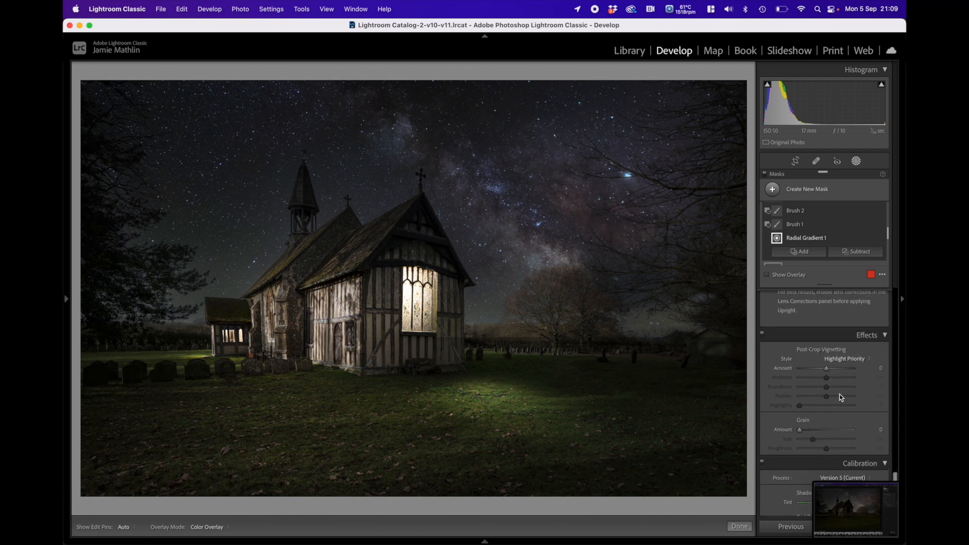
pyautogui.moveTo(826, 360); pyautogui.dragTo(858, 389)
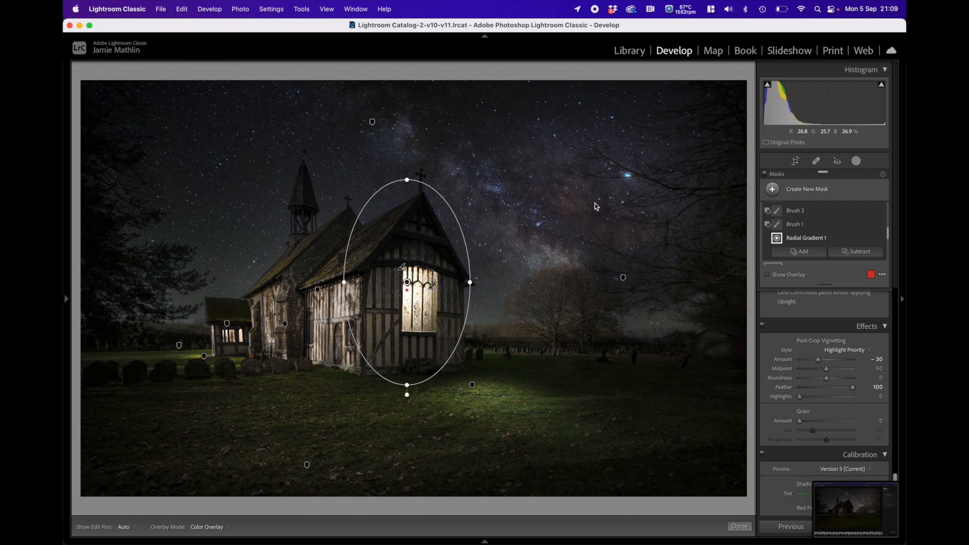
pyautogui.click(739, 526)
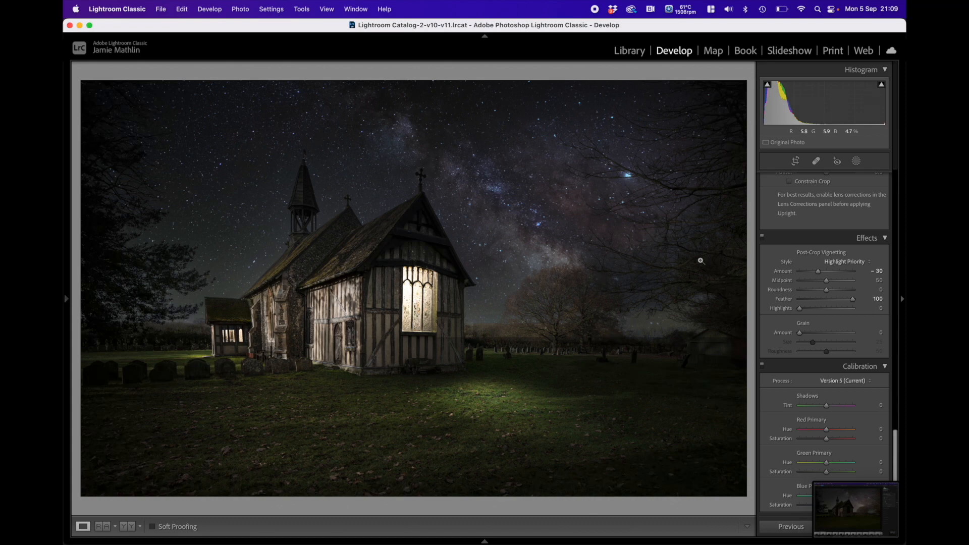
# Step: Set the whole photo's highlights to +13 and shadows to +74
pyautogui.scroll(15, 807, 295)
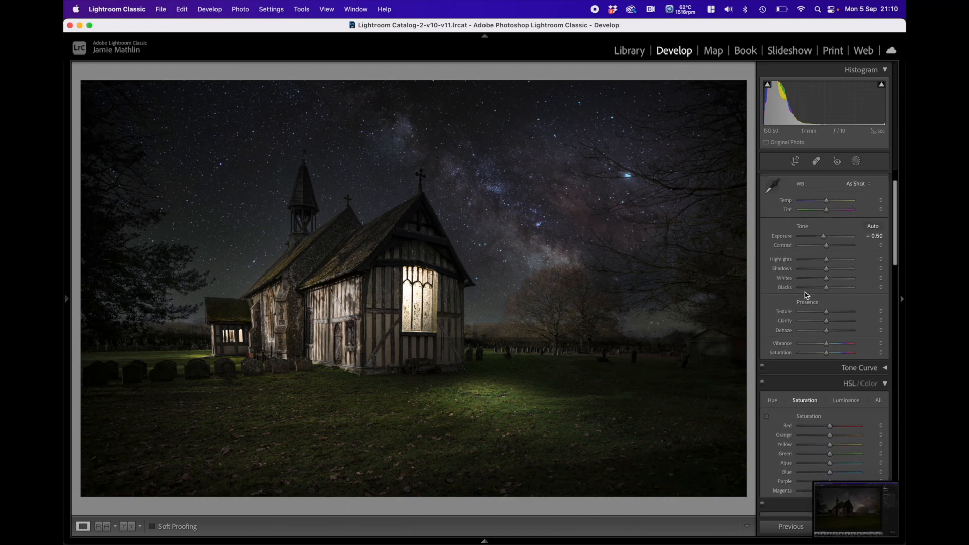
pyautogui.moveTo(827, 301); pyautogui.dragTo(835, 310)
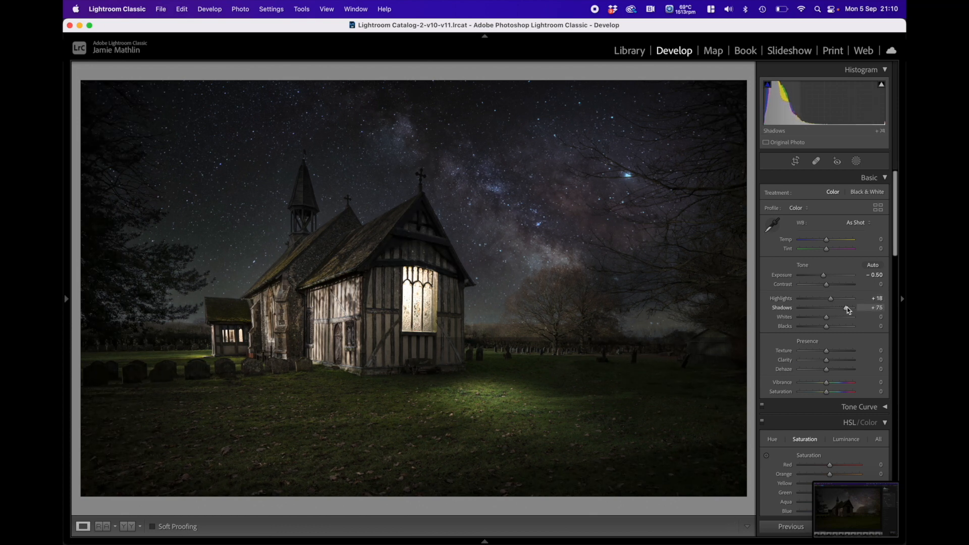
pyautogui.moveTo(831, 299); pyautogui.dragTo(823, 298)
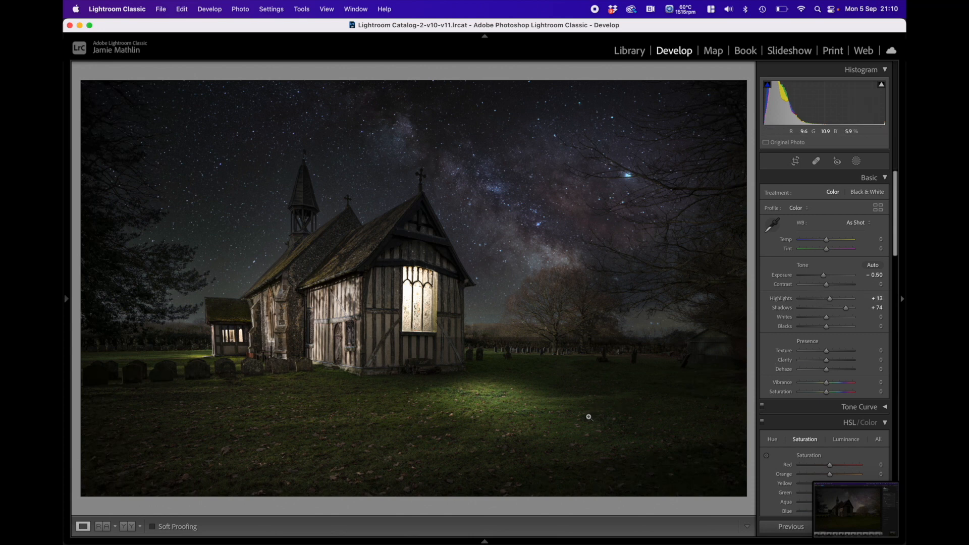
# Step: View the second photo, the daytime version of the church, to compare it with the night edit
pyautogui.moveTo(492, 542)
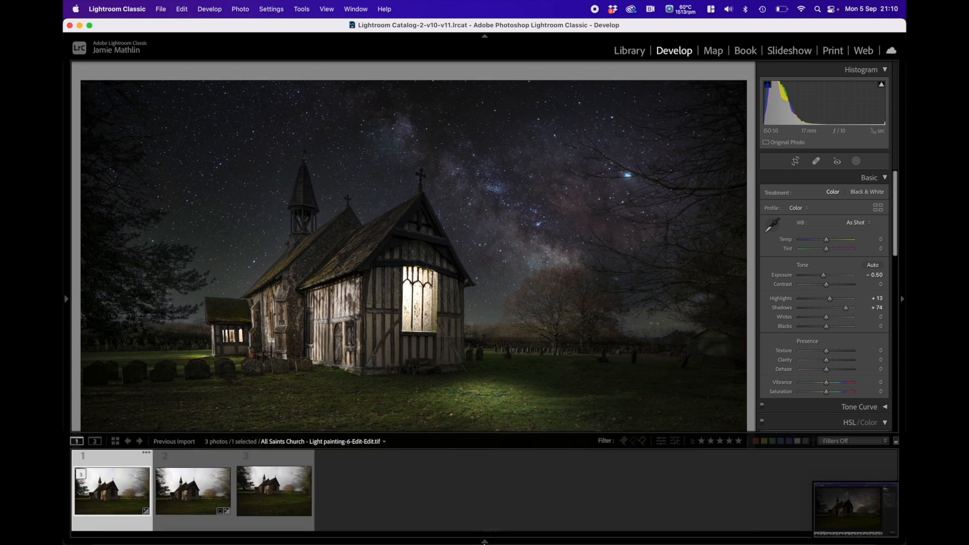
pyautogui.click(209, 484)
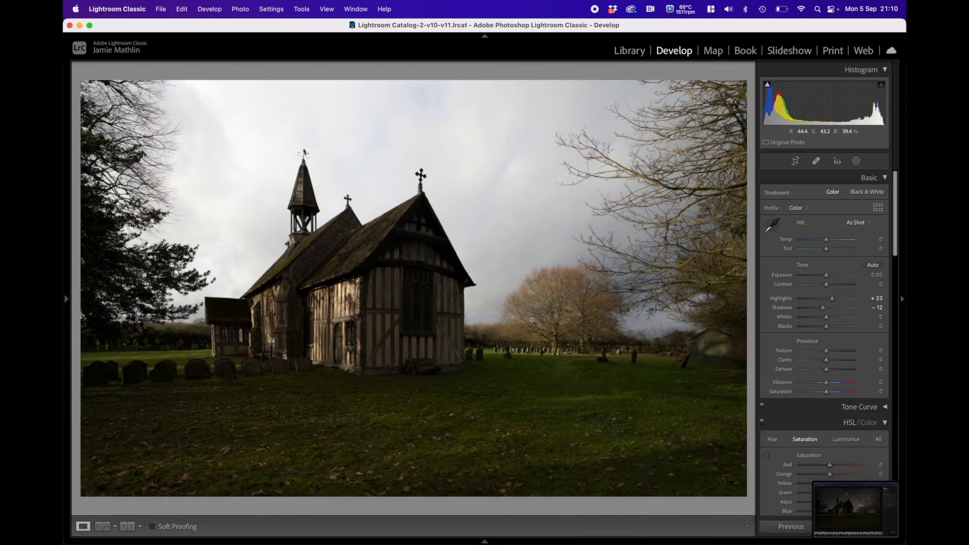
pyautogui.moveTo(497, 541)
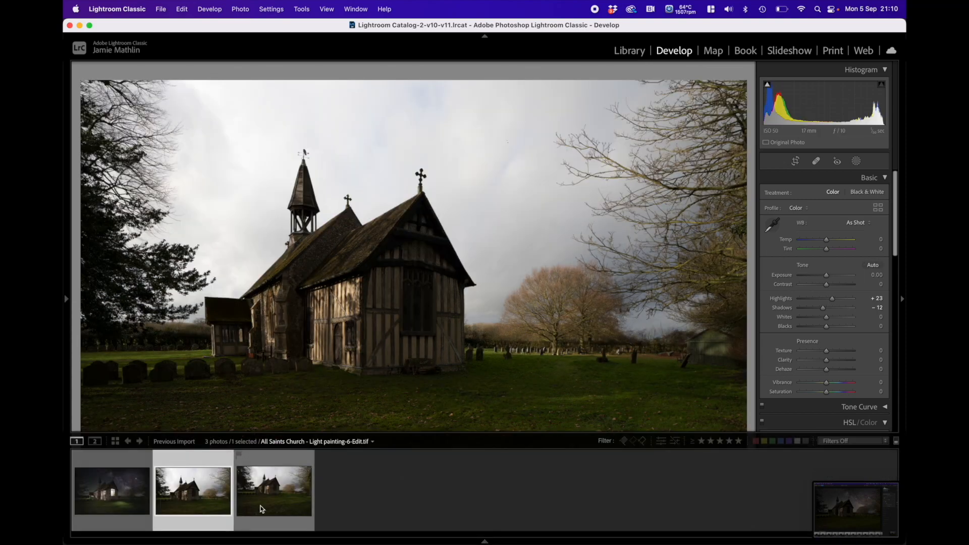